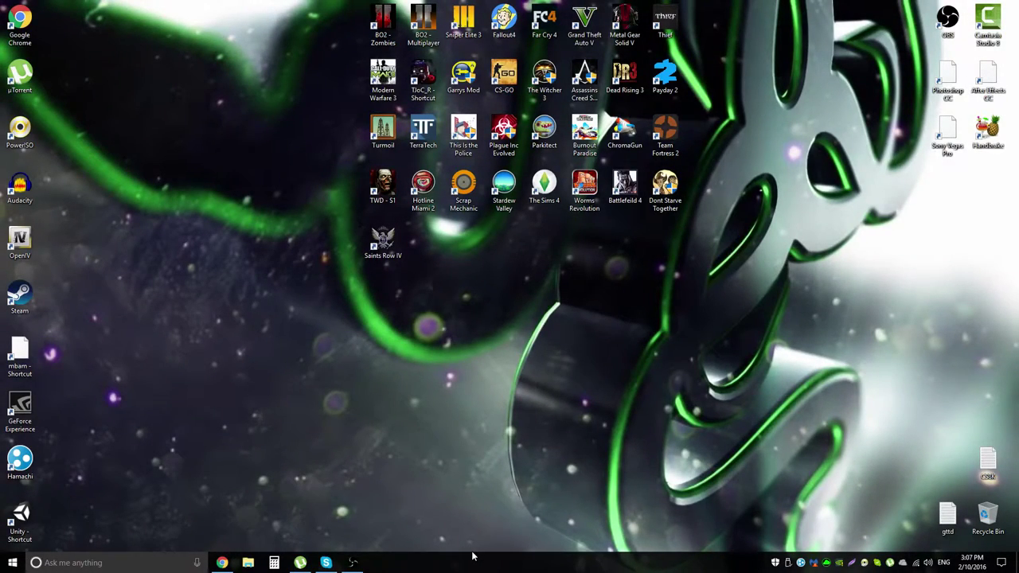
- Hide the OBS recording window and bring Chrome with the µTorrent site forward
left_click(353, 563)
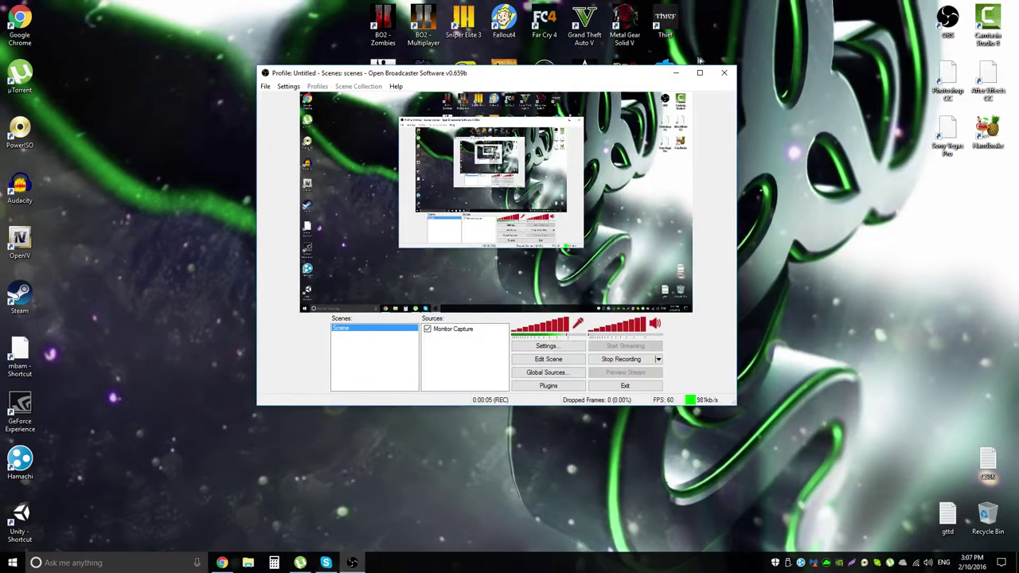
left_click(676, 72)
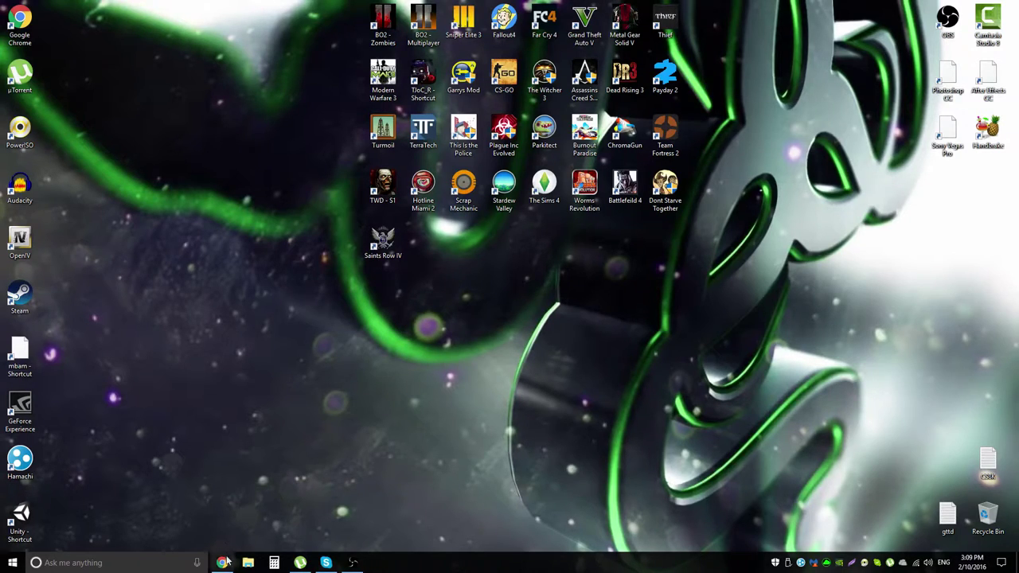
mouse_move(229, 562)
left_click(243, 504)
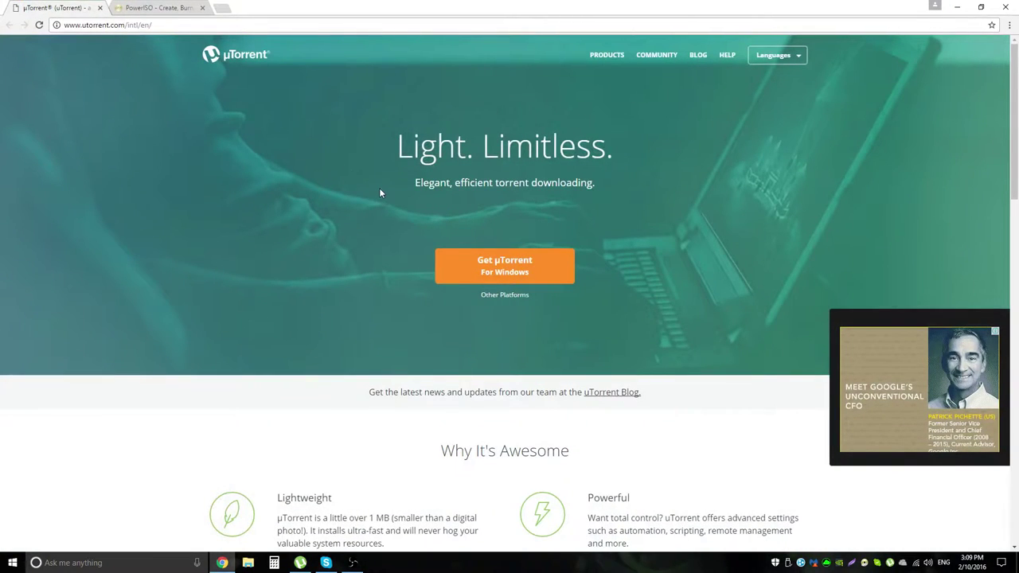
- View µTorrent's other-platforms page, then return to the home page version comparison table
left_click(511, 296)
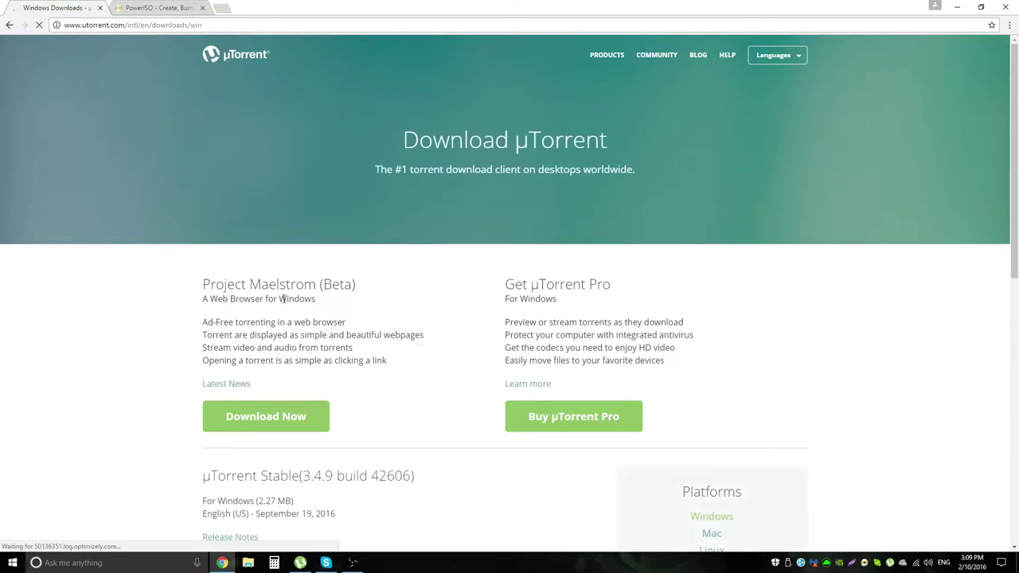
scroll(422, 337, "down", 3)
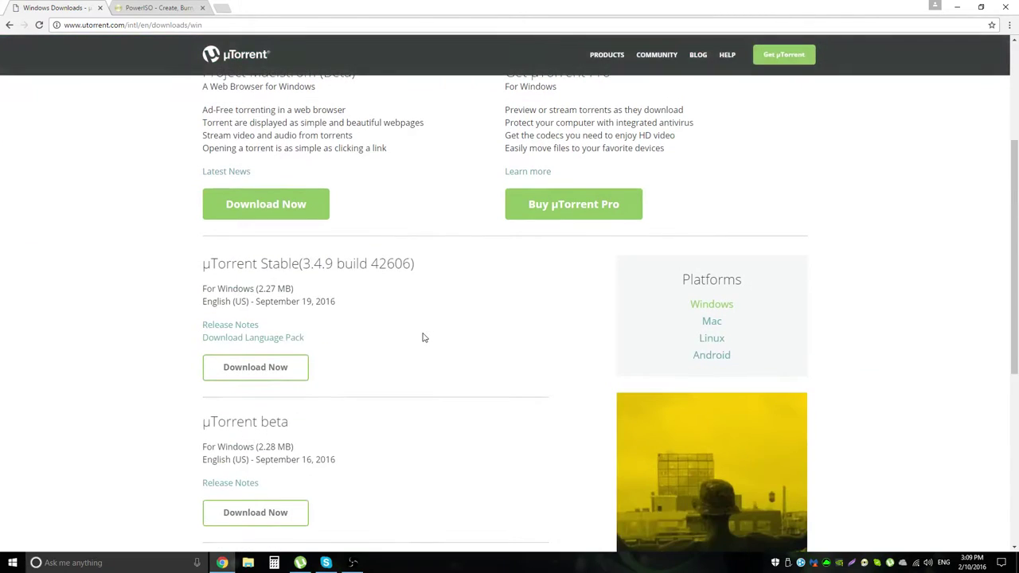
left_click(10, 24)
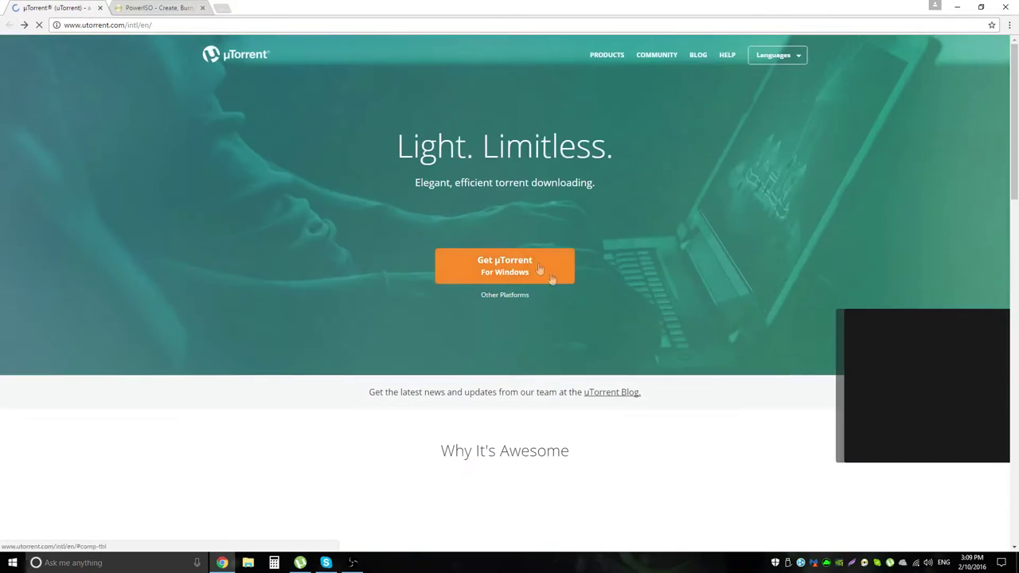
left_click(521, 276)
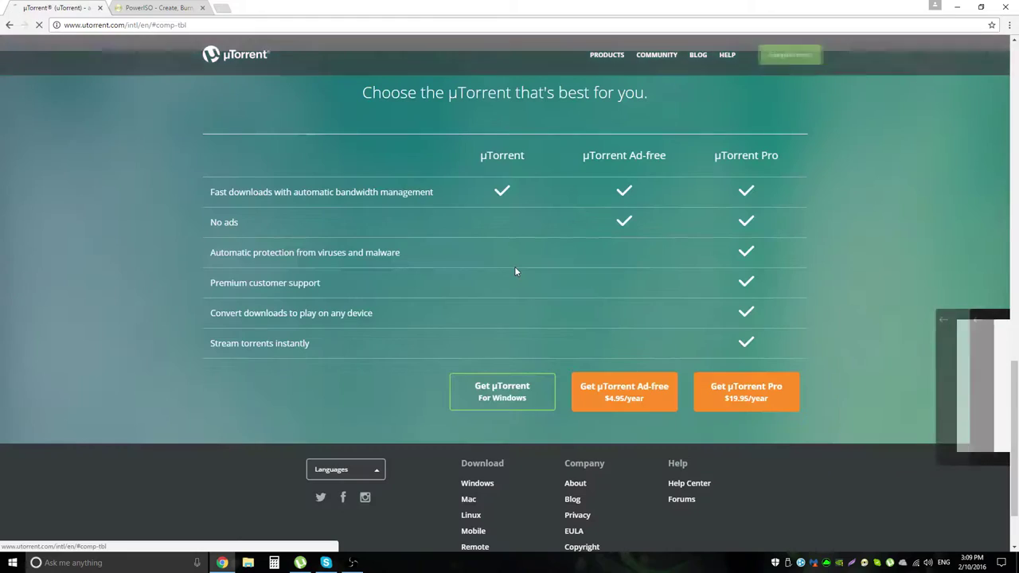
- Save the free µTorrent for Windows installer to Documents, then cancel the uTorrent.exe download
left_click(506, 397)
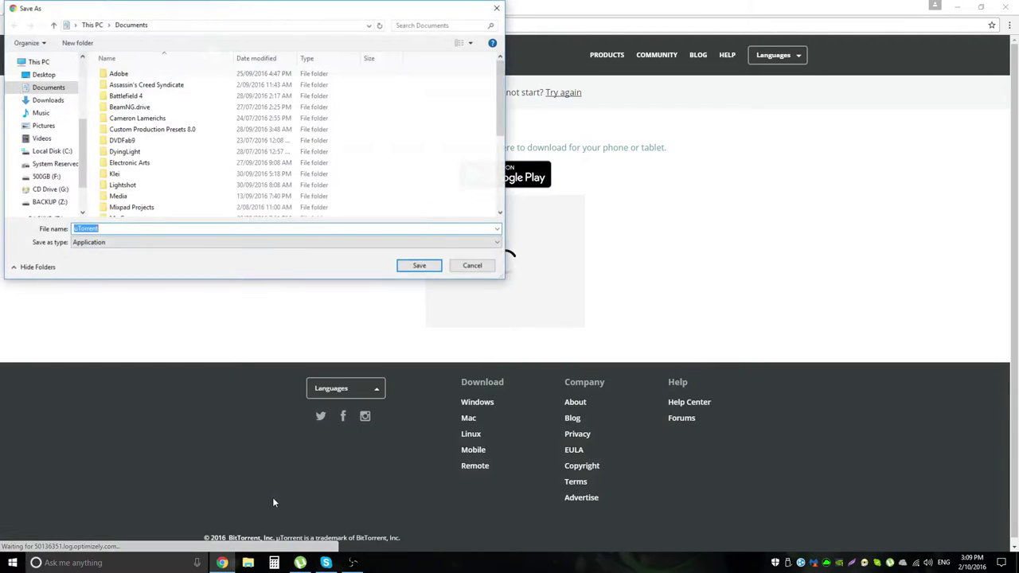
left_click(408, 266)
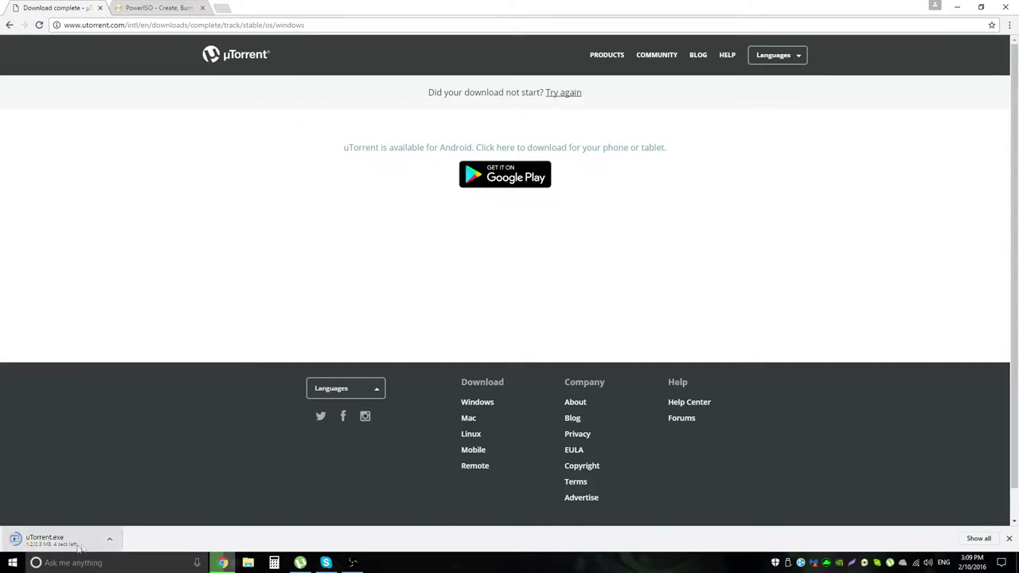
left_click(109, 543)
left_click(116, 521)
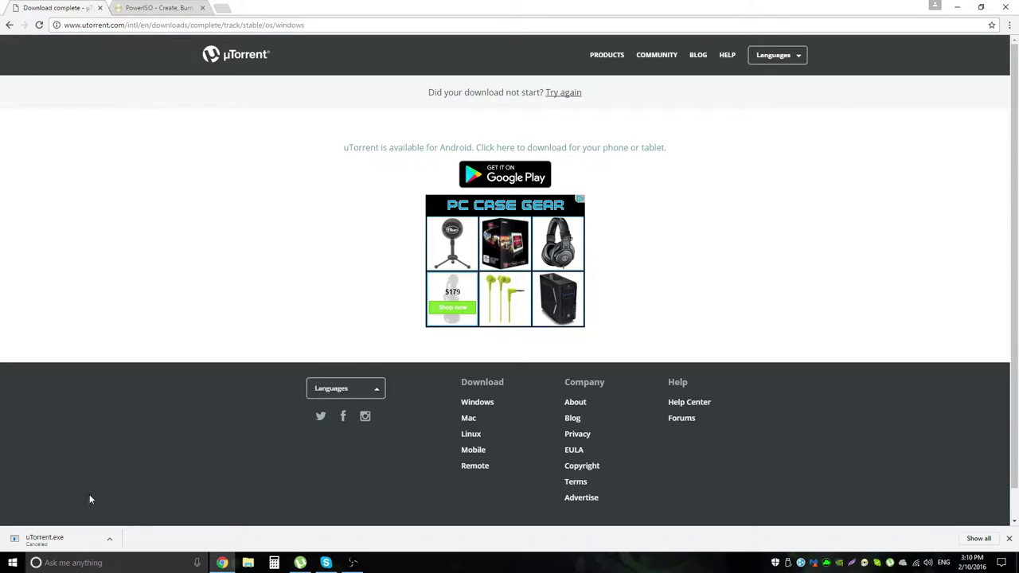
left_click(300, 563)
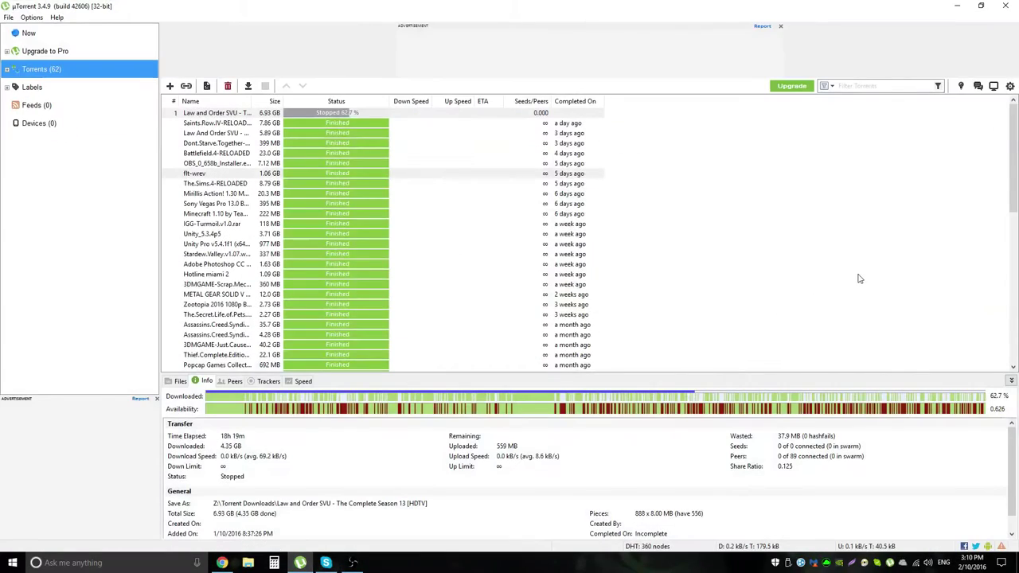
- Clear the torrent selection and scroll through uTorrent's torrent list
left_click(695, 151)
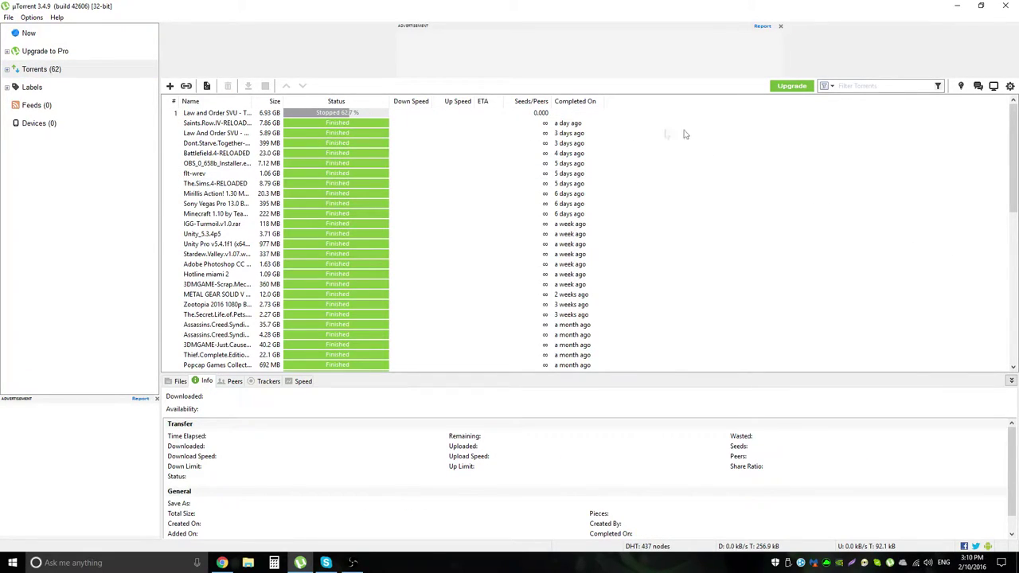
left_click_drag(638, 125, 995, 350)
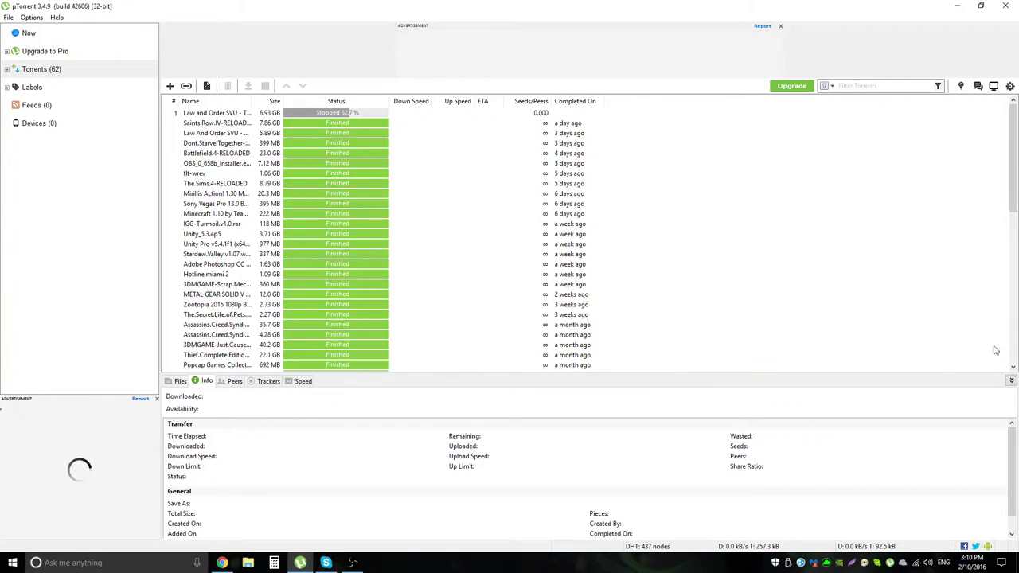
scroll(995, 351, "down", 12)
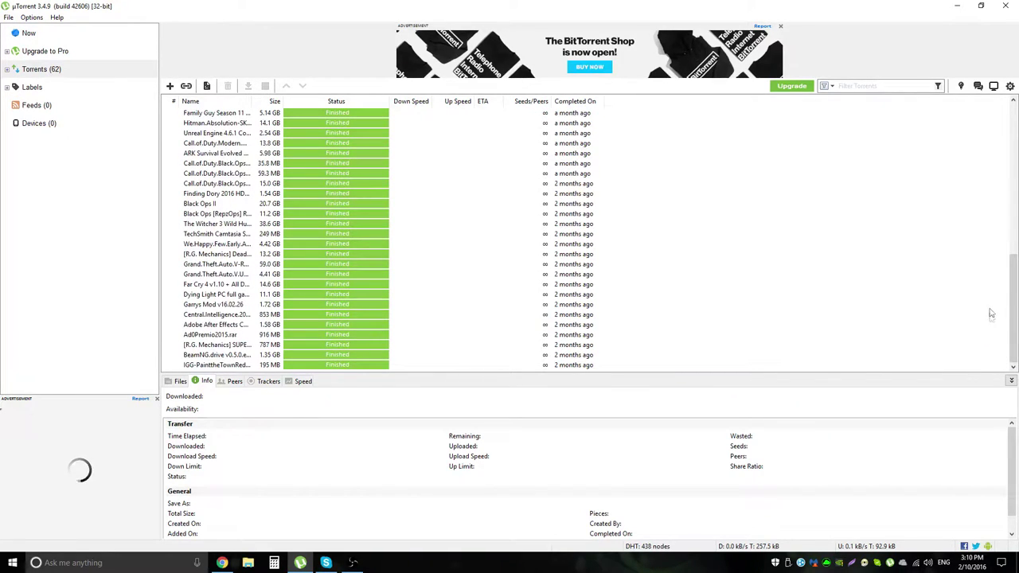
- Glance at the Wi-Fi network list, then minimize uTorrent back to the browser
left_click(915, 563)
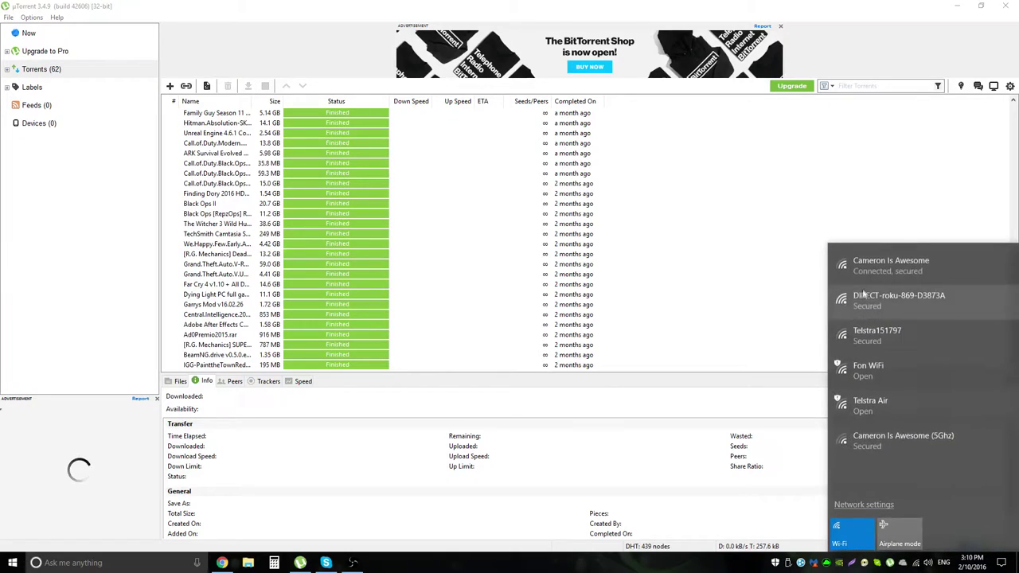
left_click(808, 266)
left_click(960, 7)
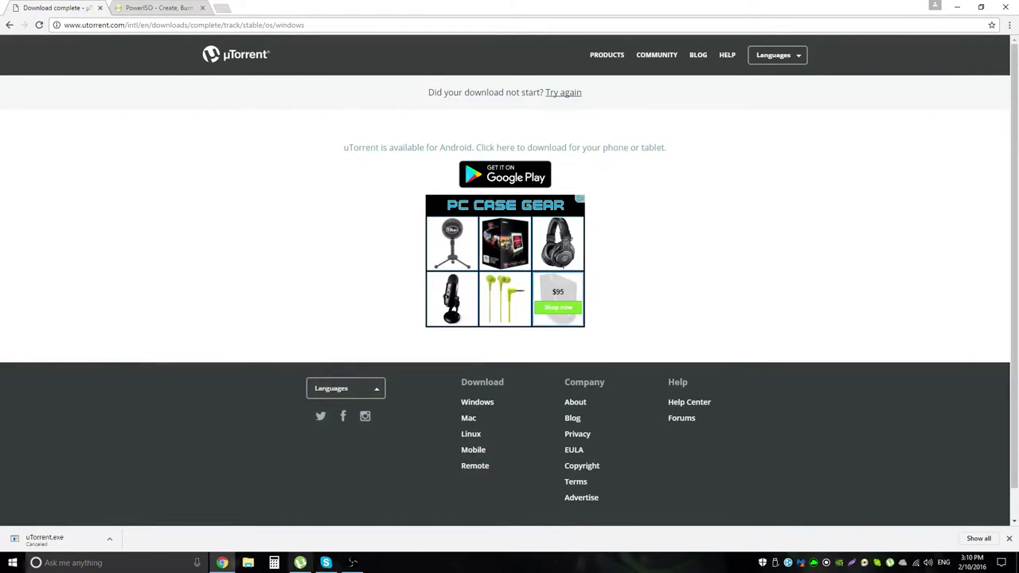
left_click(300, 563)
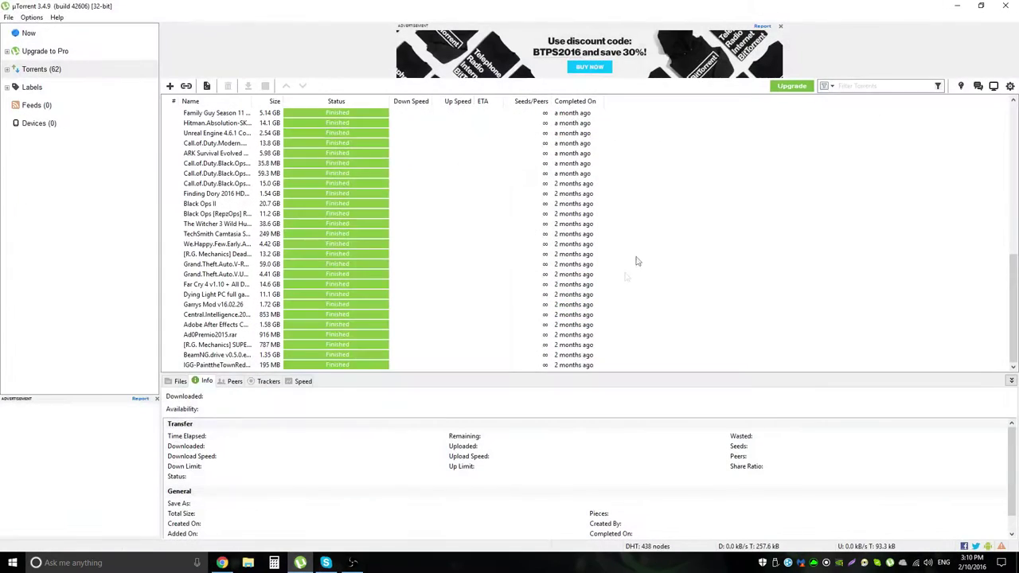
left_click(957, 6)
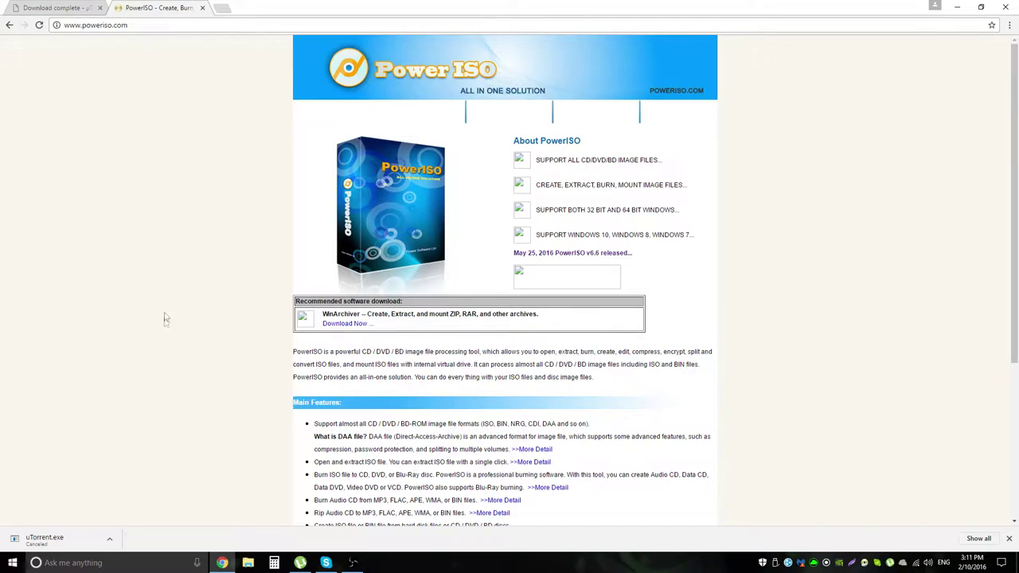
- Reload poweriso.com and go to its PowerISO v6.6 download page
left_click(39, 24)
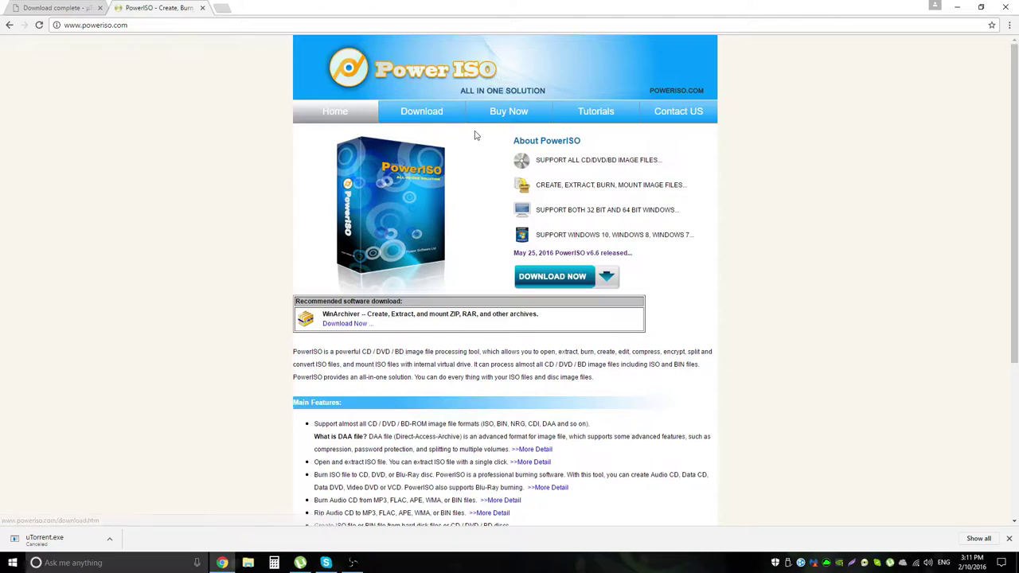
left_click(424, 117)
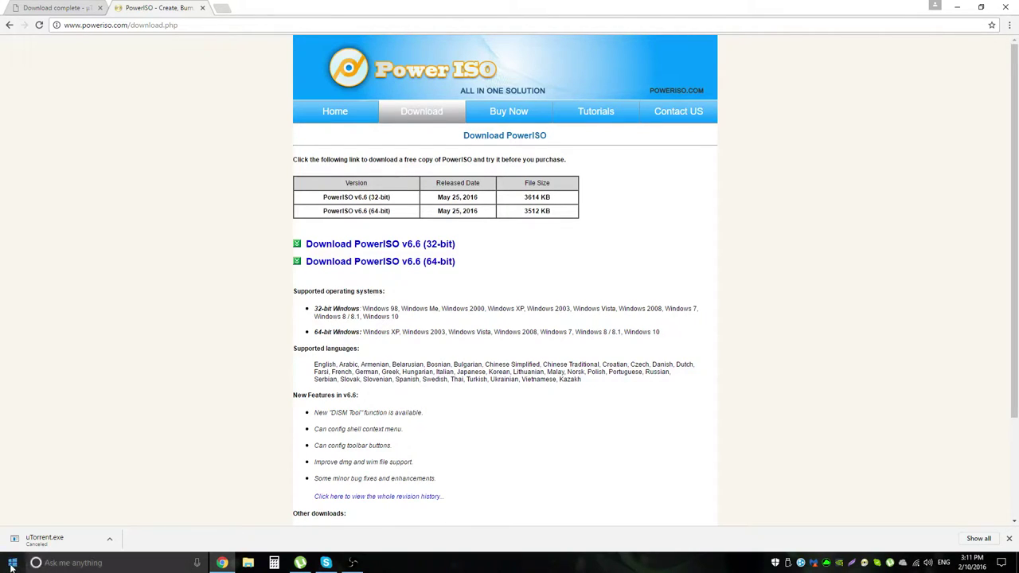
right_click(12, 564)
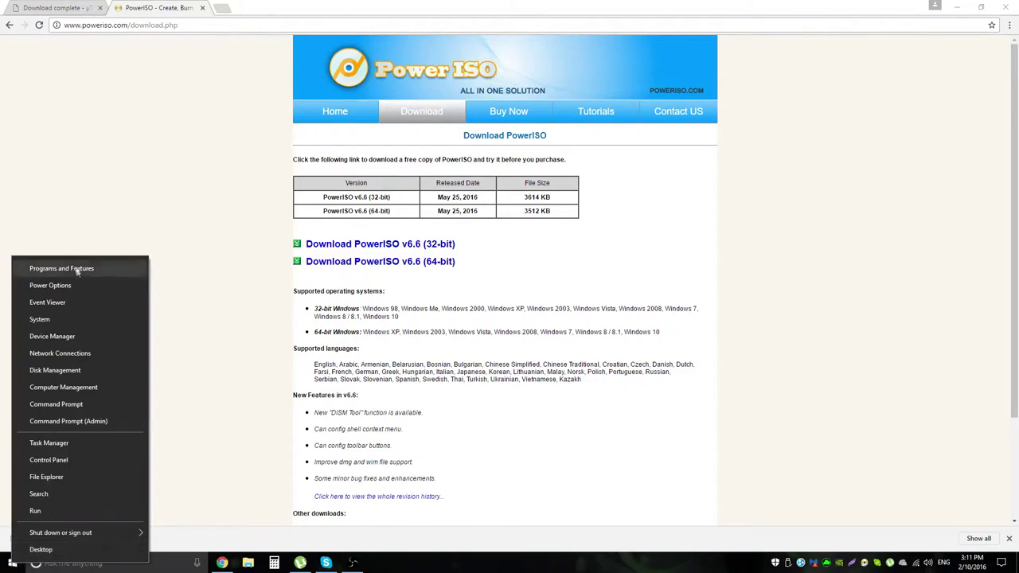
left_click(57, 320)
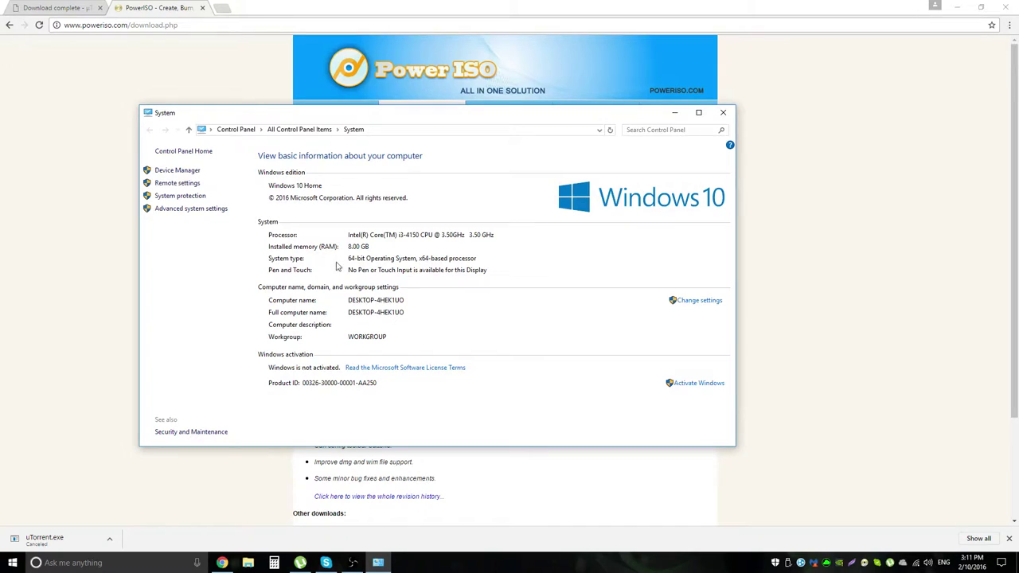
left_click(724, 114)
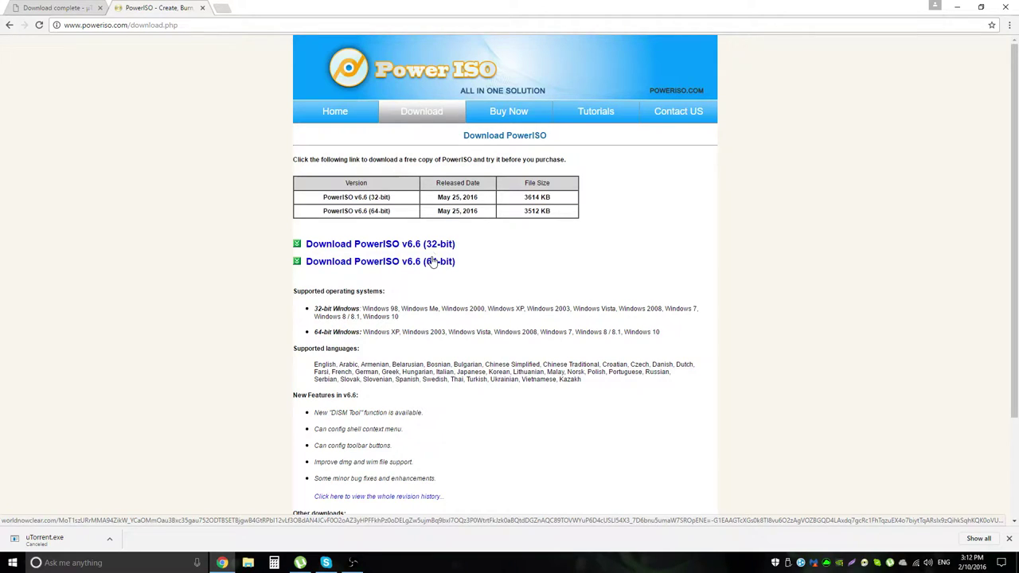
- Save the 64-bit PowerISO v6.6 installer, PowerISO6-x64.exe, to Documents
left_click(360, 266)
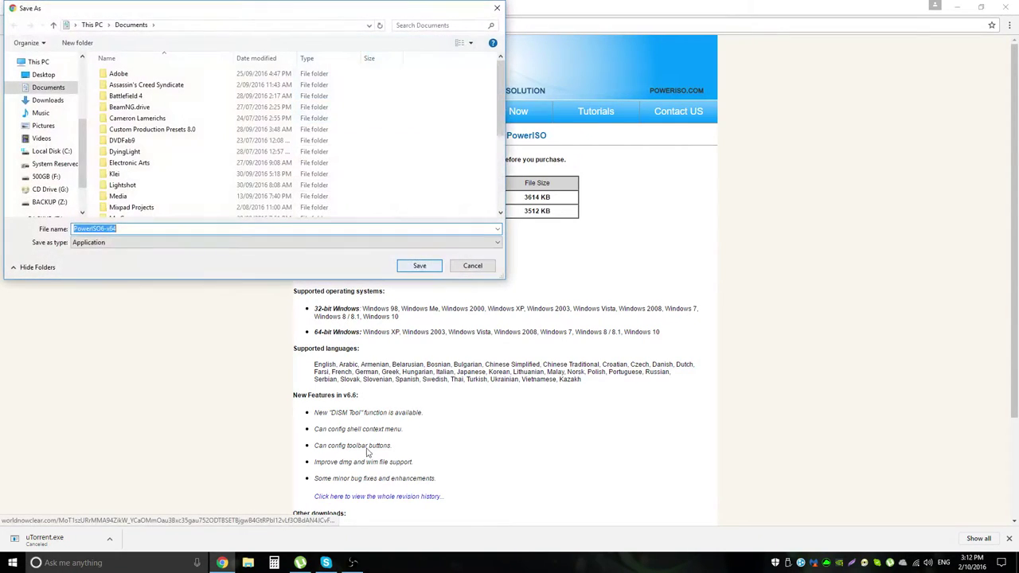
left_click(420, 268)
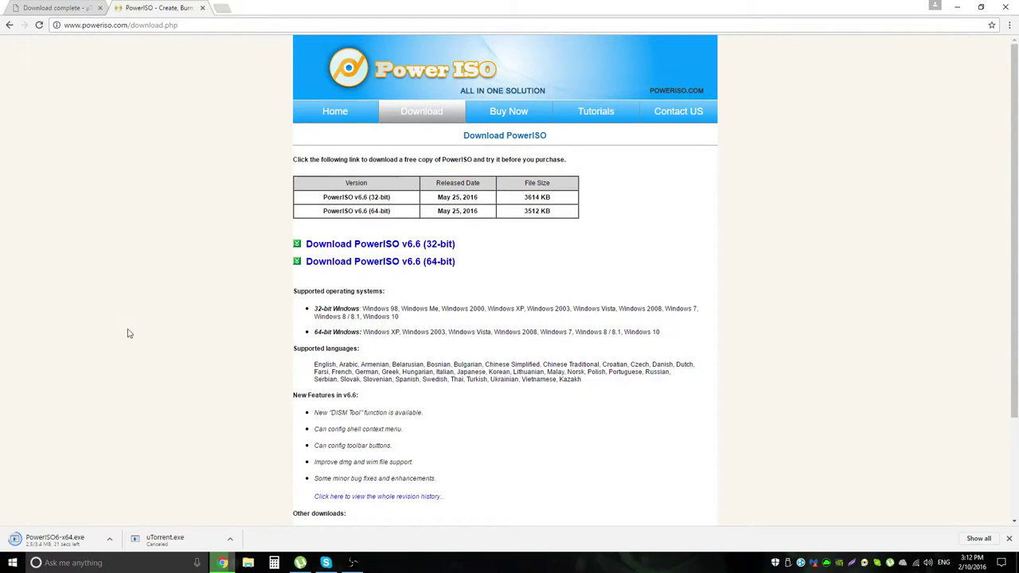
scroll(121, 321, "down", 2)
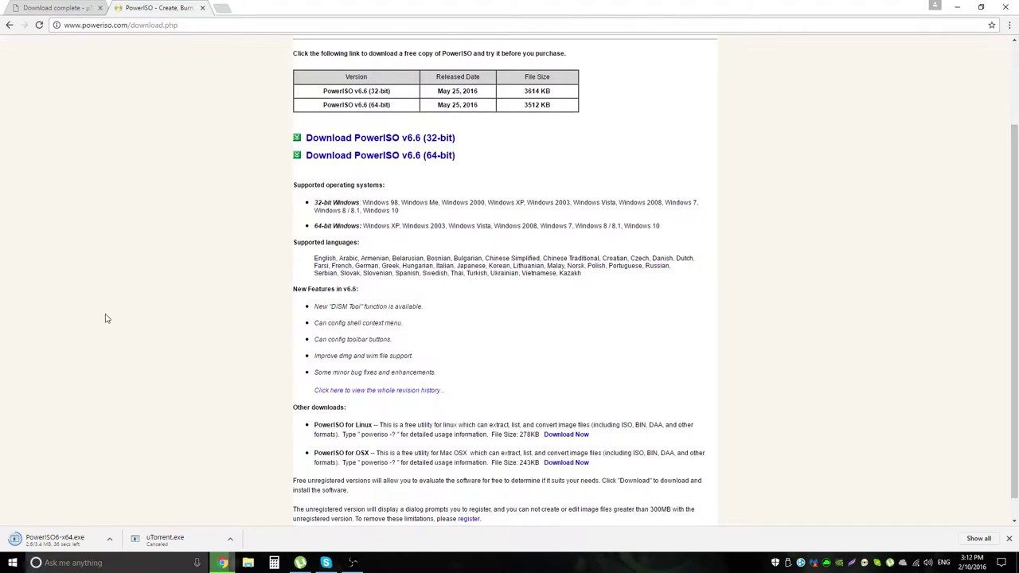
scroll(102, 306, "up", 2)
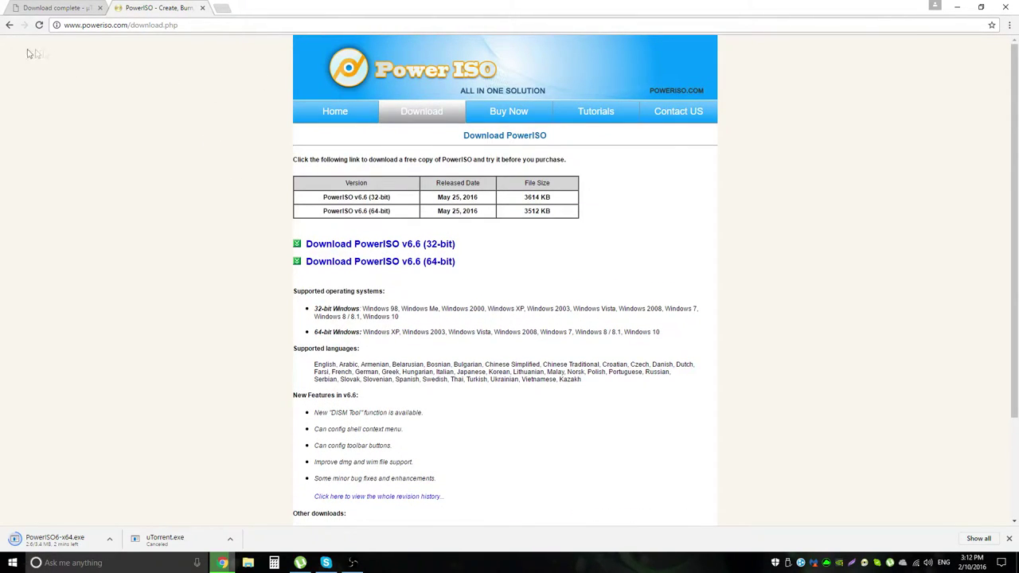
left_click_drag(5, 44, 885, 369)
left_click(870, 349)
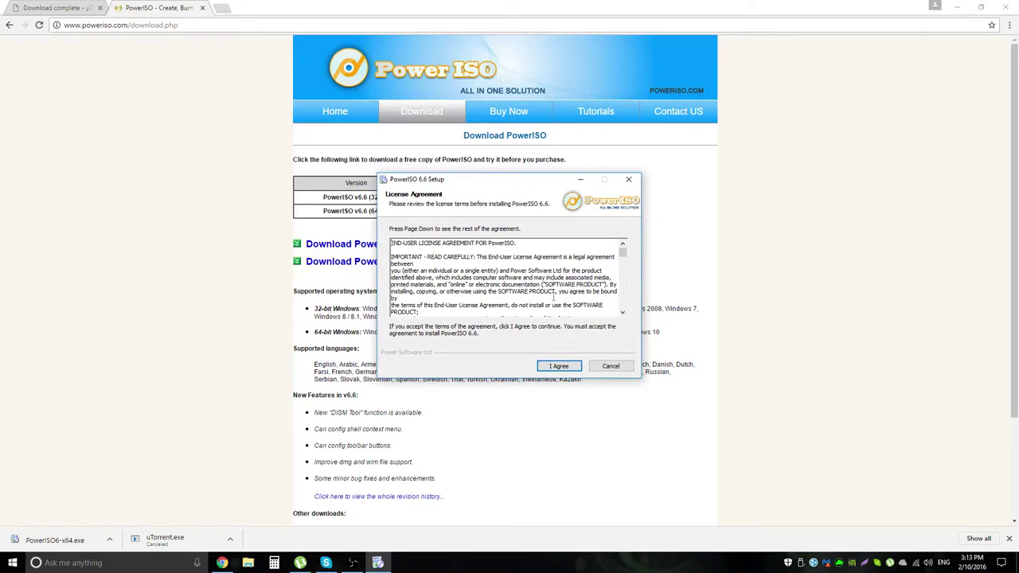
- Accept the PowerISO licence, then untick the Bing powered Chromium browser offer
left_click(557, 365)
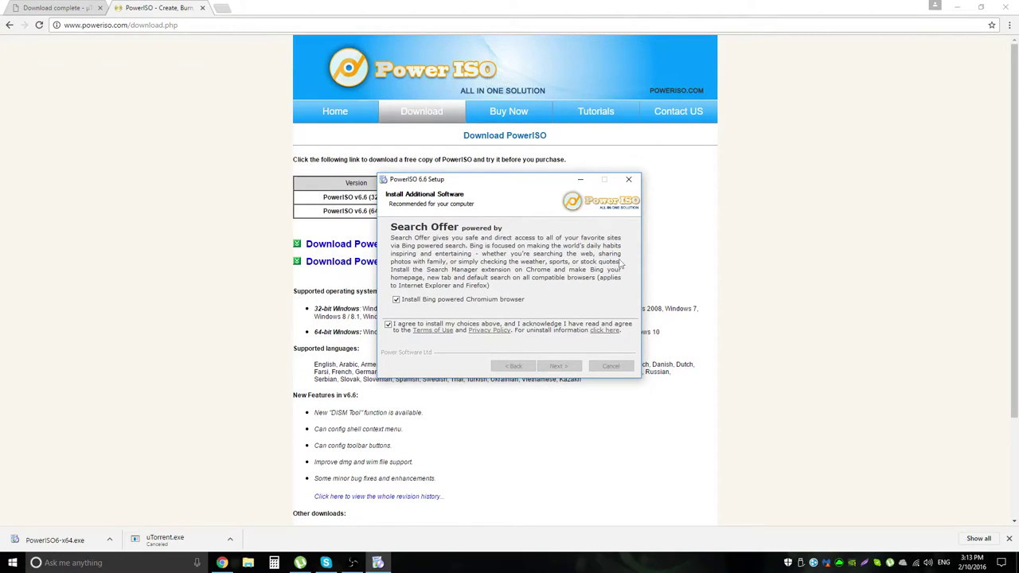
left_click(396, 300)
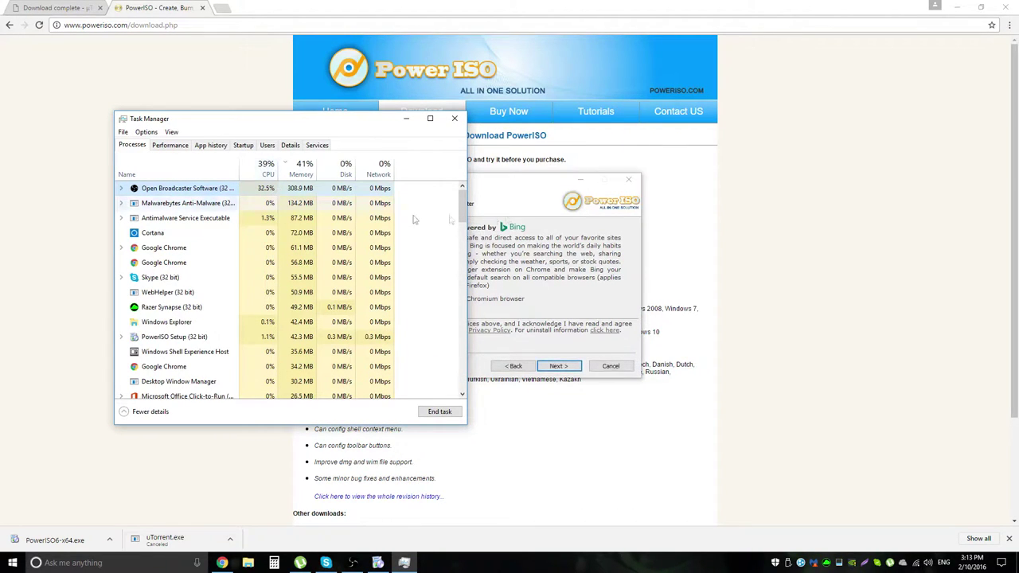
- Sort Task Manager processes by CPU, then minimize it to return to PowerISO setup
left_click(544, 191)
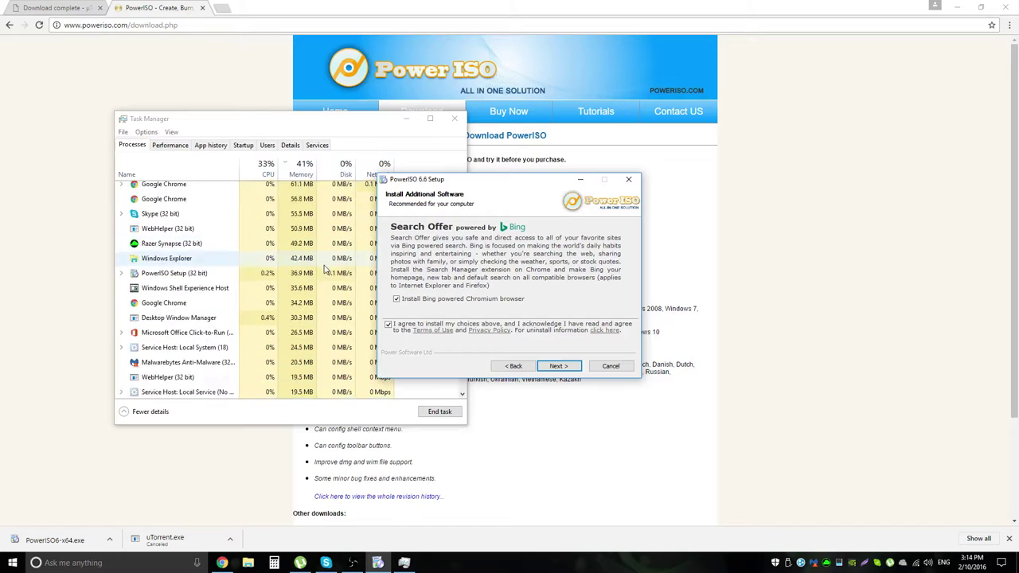
left_click(265, 175)
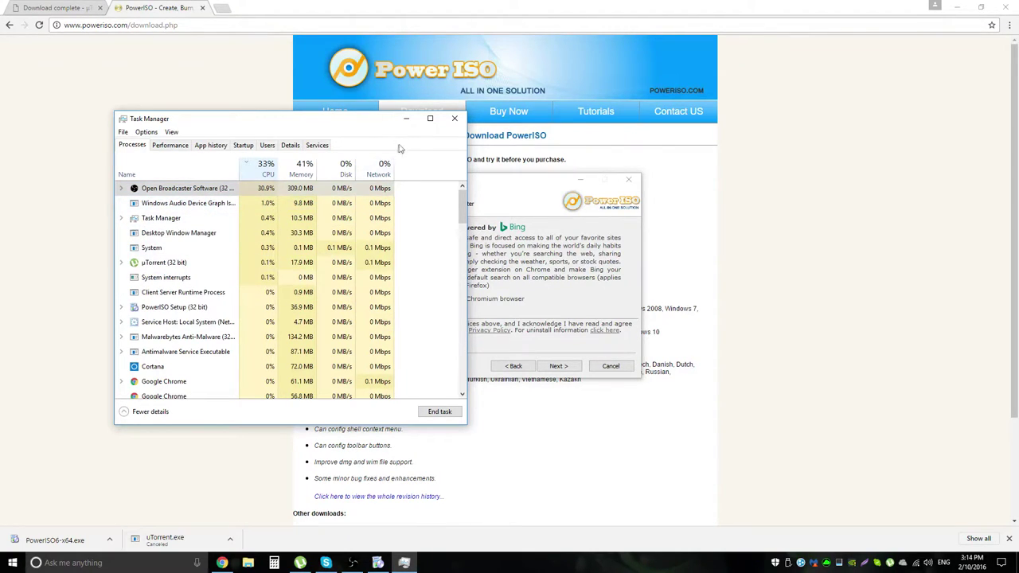
left_click(407, 120)
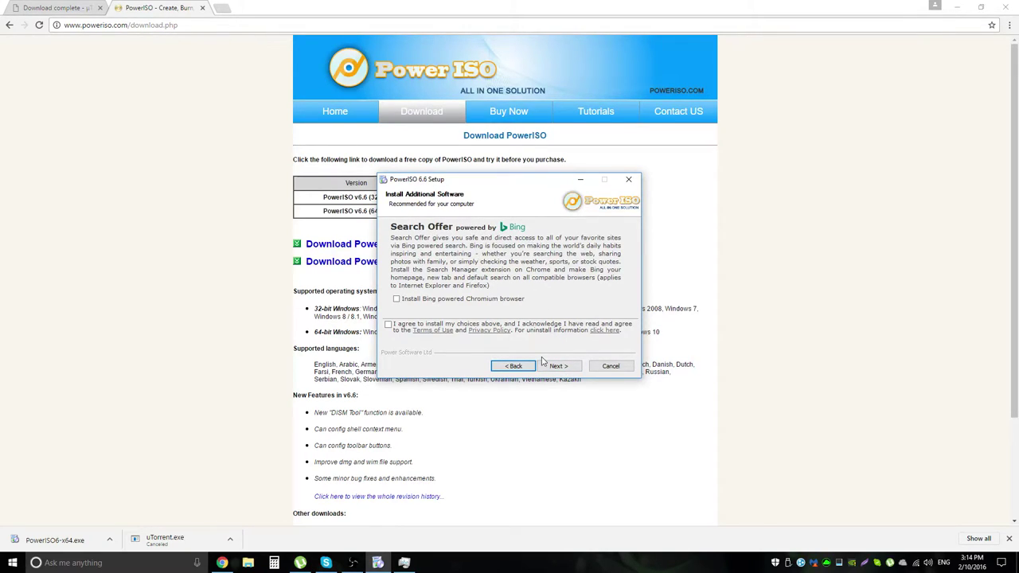
- Move past the declined Bing offer and untick the Registry Optimizer offer
left_click(560, 366)
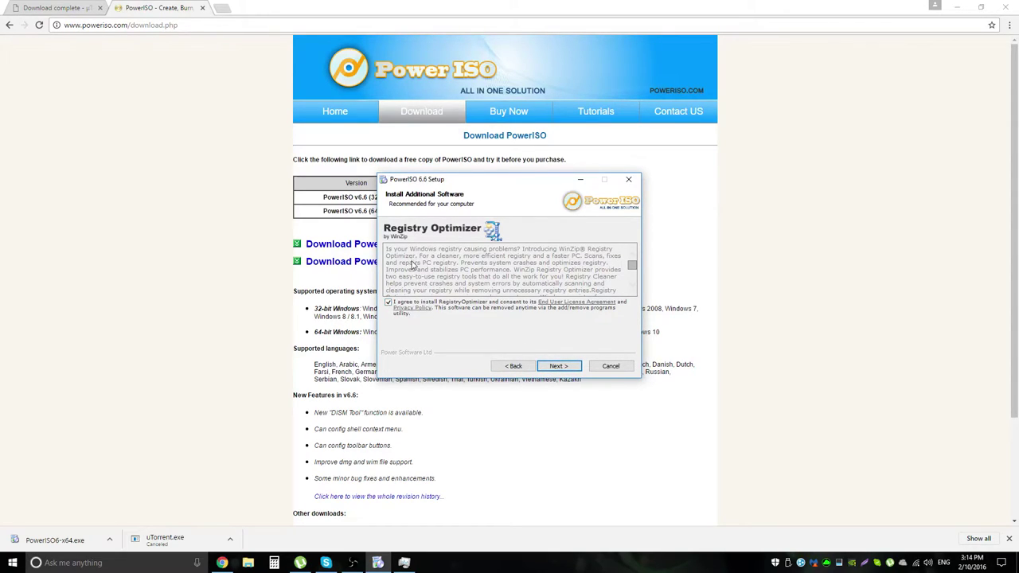
left_click(389, 302)
- Browse for an install folder but keep C:\Program Files\PowerISO, go back, and quit setup
left_click(558, 365)
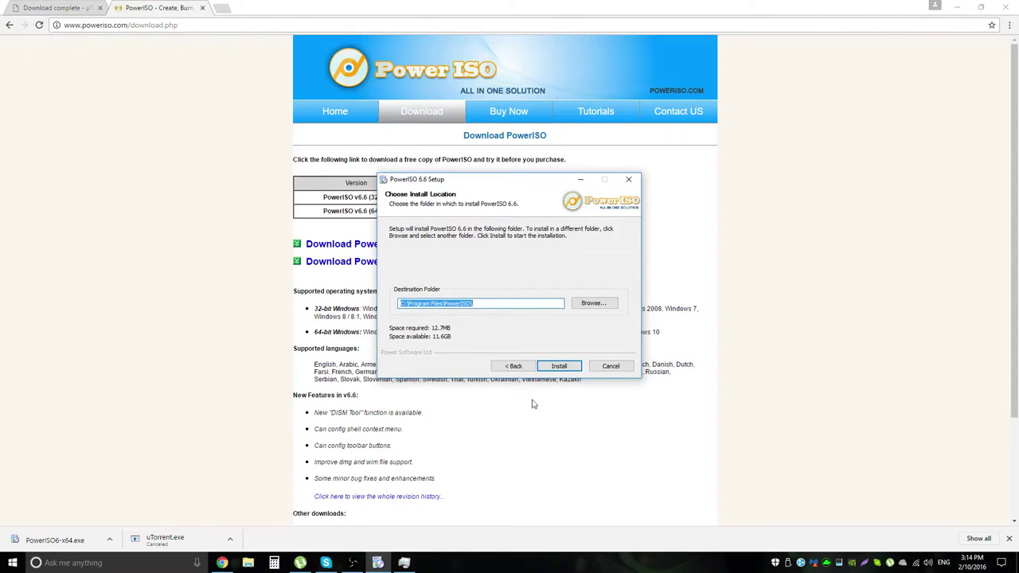
left_click(593, 306)
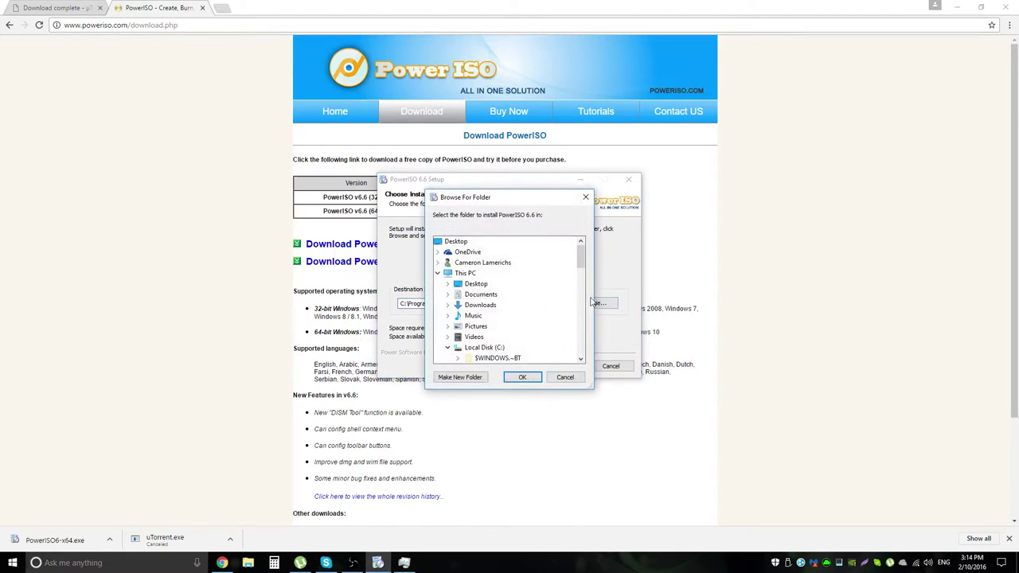
left_click(585, 197)
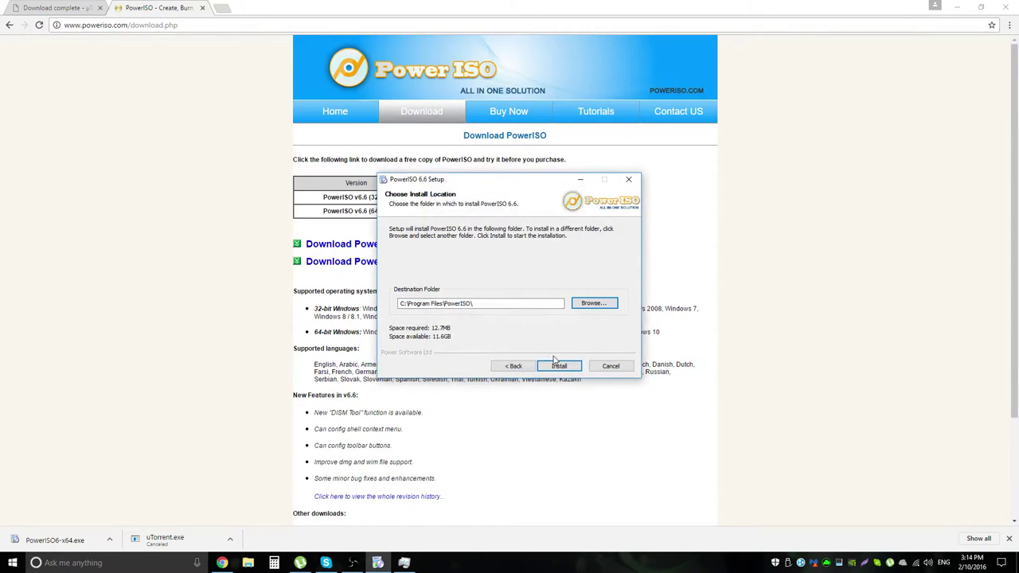
left_click(516, 366)
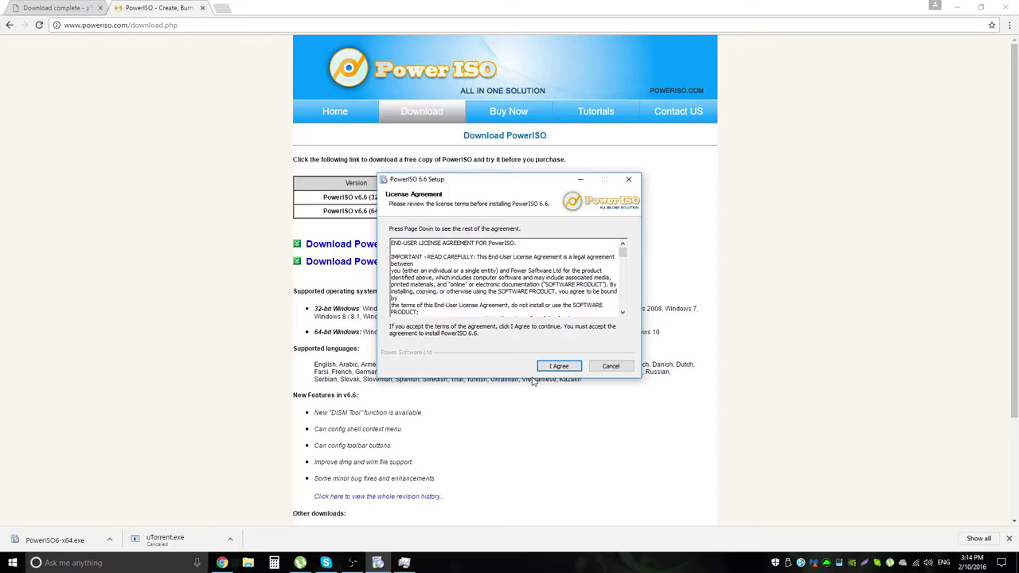
left_click(611, 367)
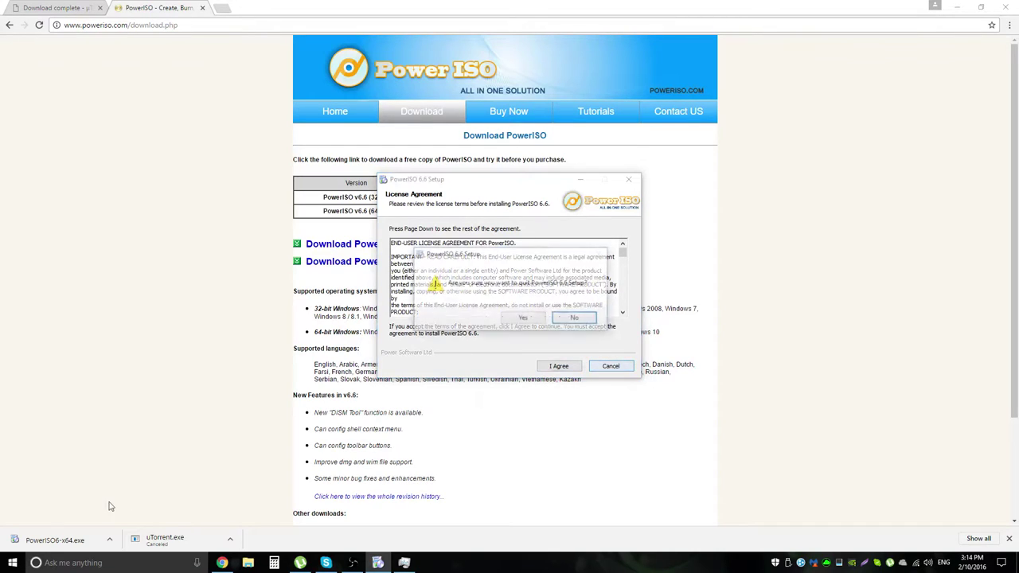
left_click(537, 325)
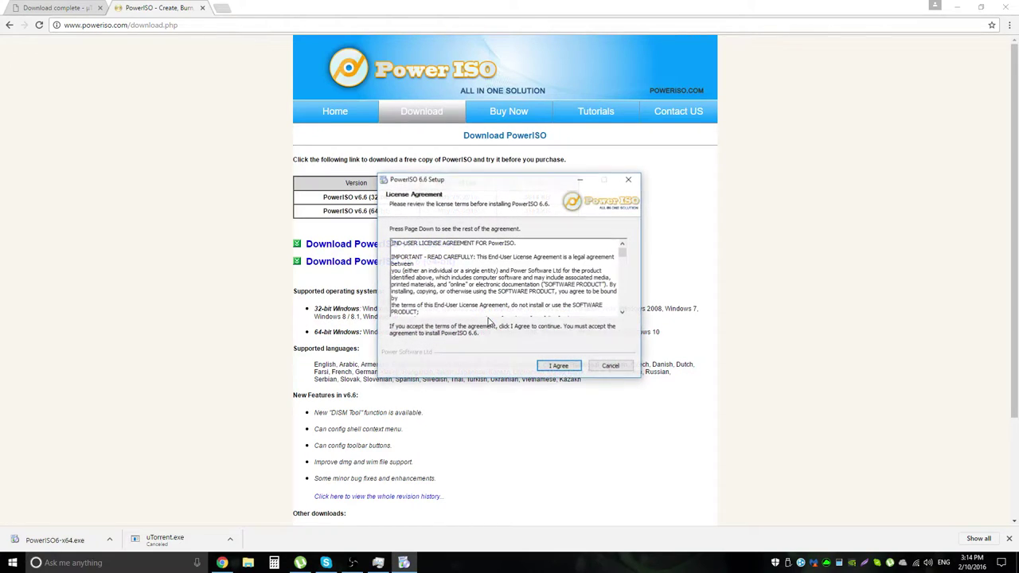
- Rerun setup: accept the licence, decline Bing, reach install location, then back out and quit
left_click(560, 366)
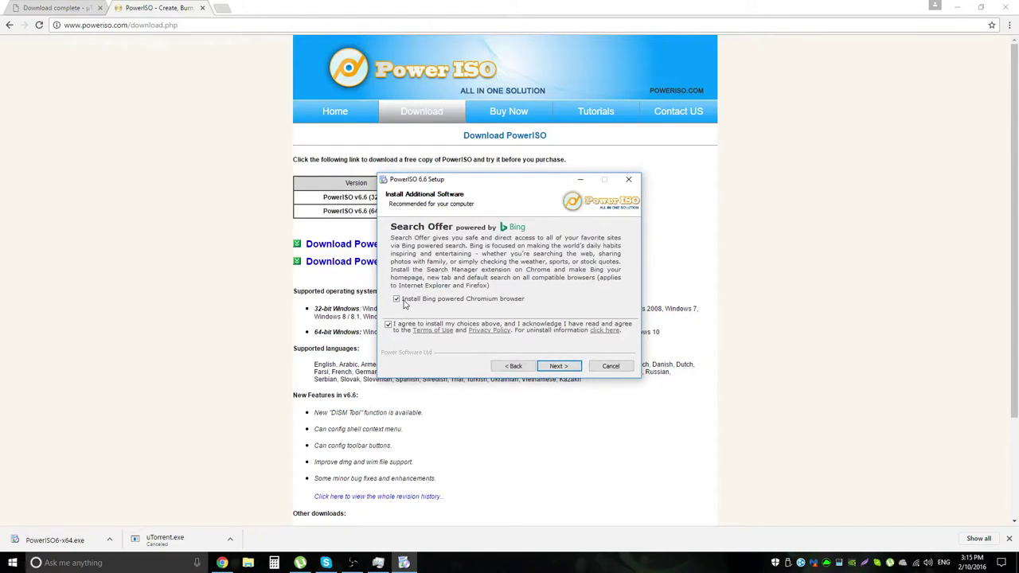
left_click(397, 299)
left_click(558, 365)
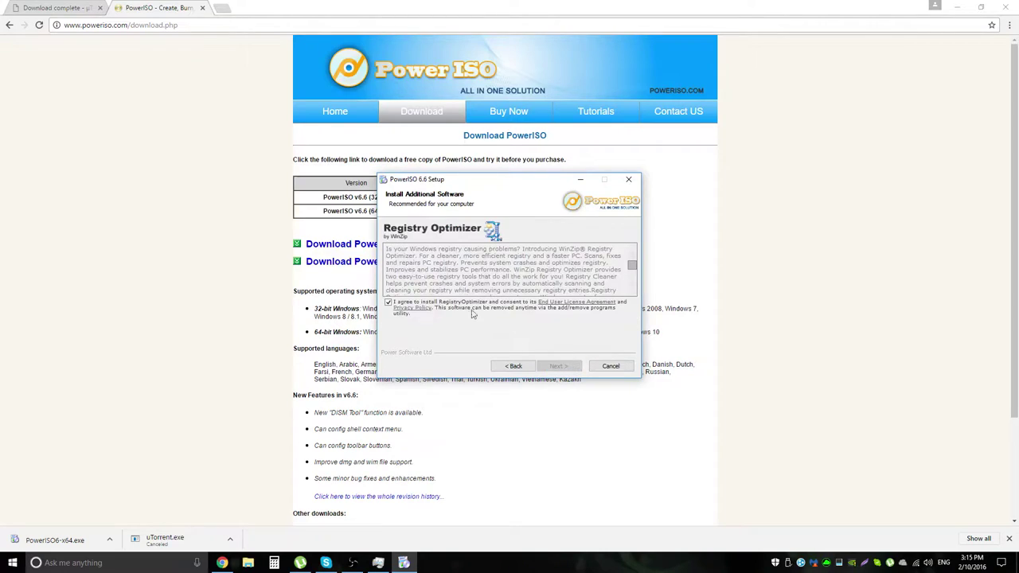
left_click(559, 366)
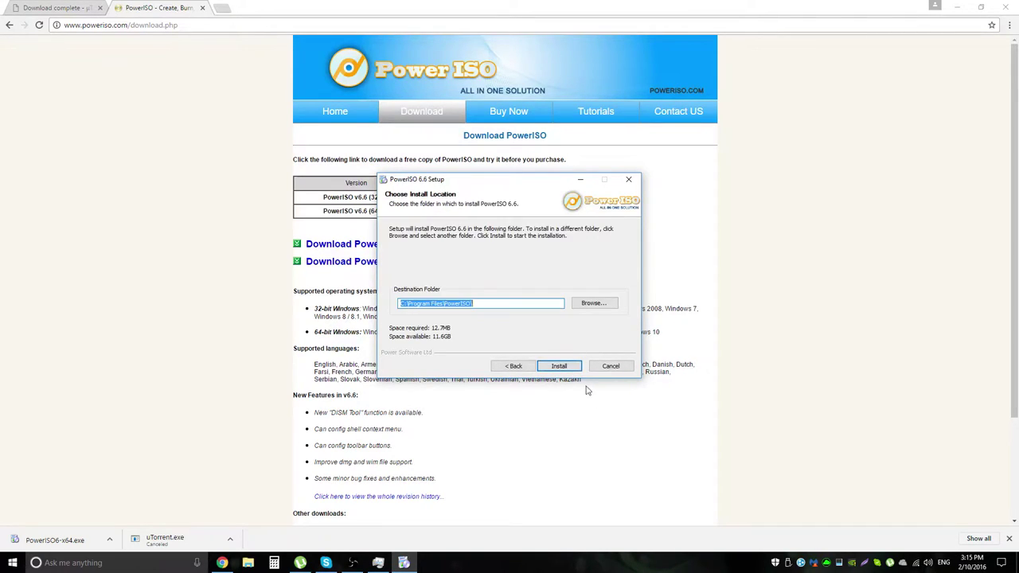
left_click(513, 367)
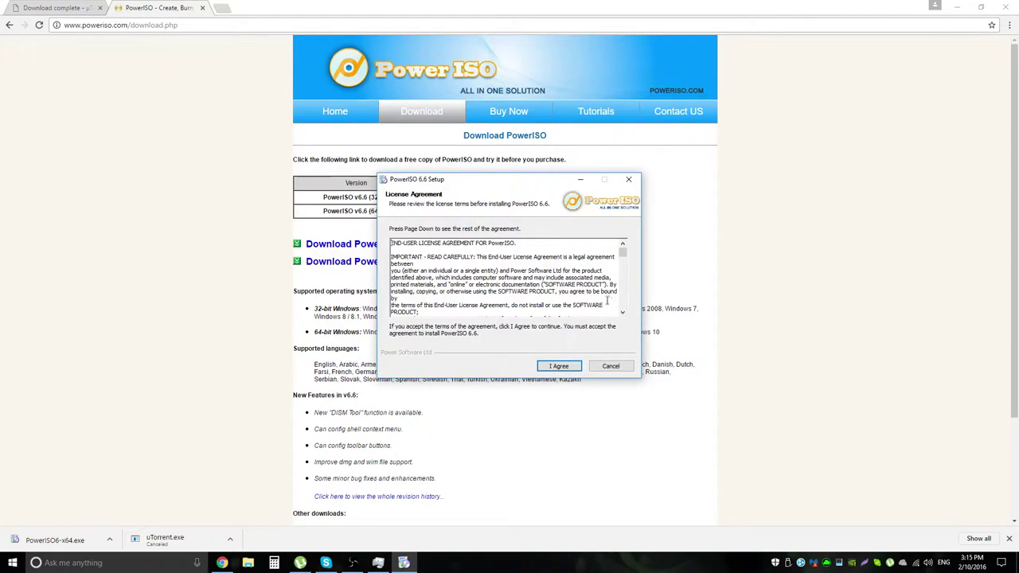
left_click_drag(625, 252, 618, 313)
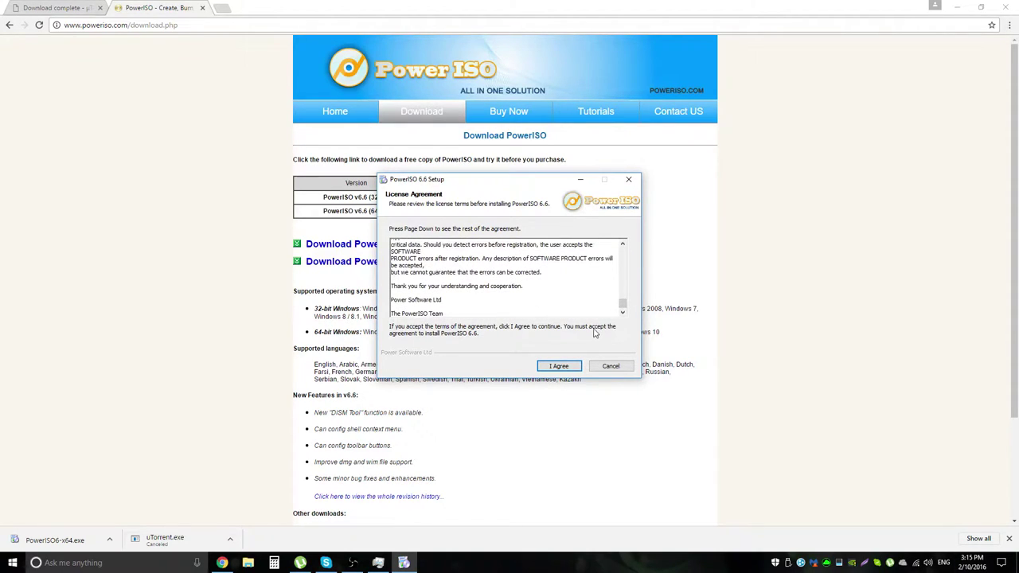
left_click(626, 182)
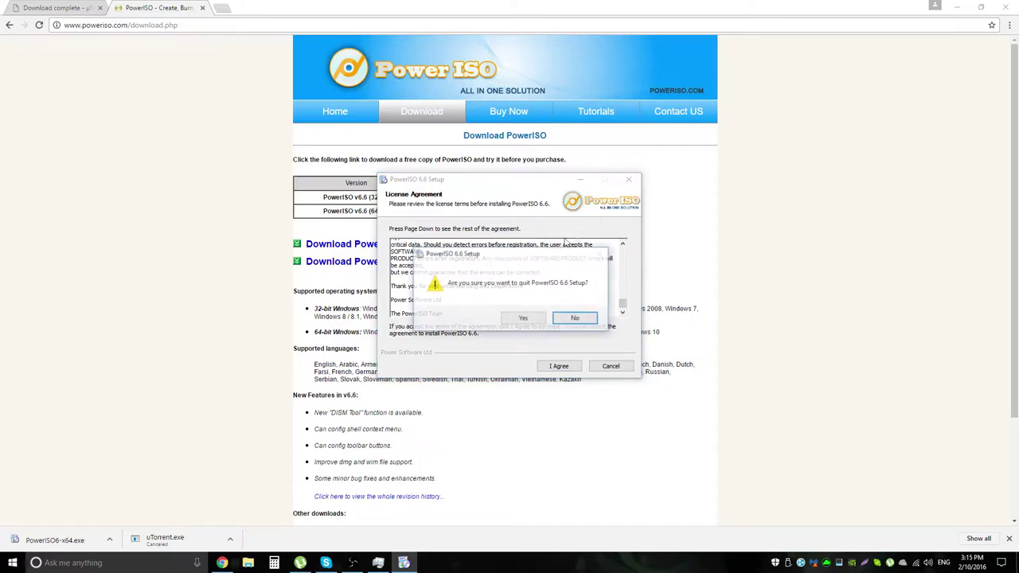
left_click(535, 316)
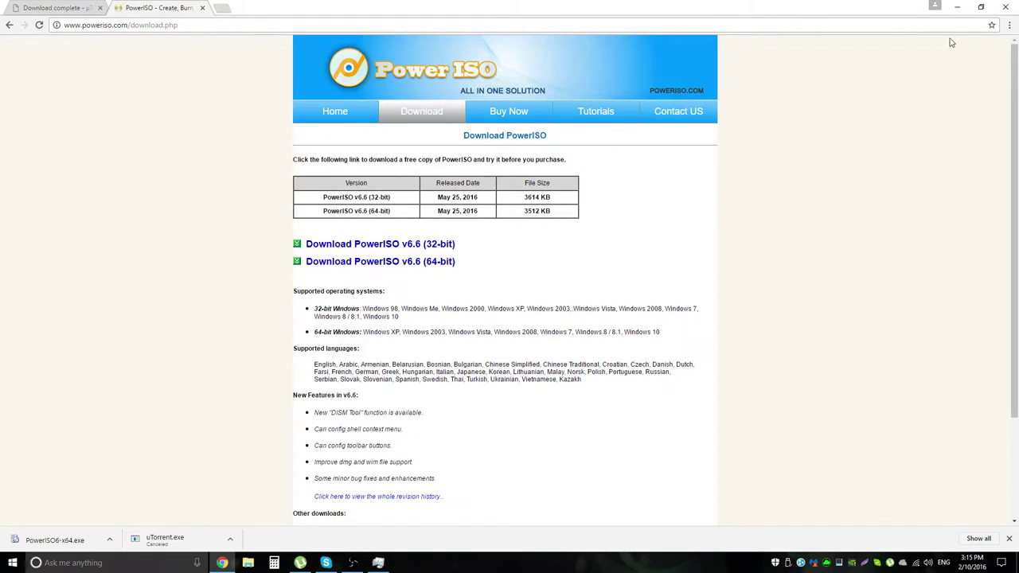
- Bring up uTorrent, sort torrents by Name, and select the Dont.Starve.Together-PLAZA torrent
left_click(956, 8)
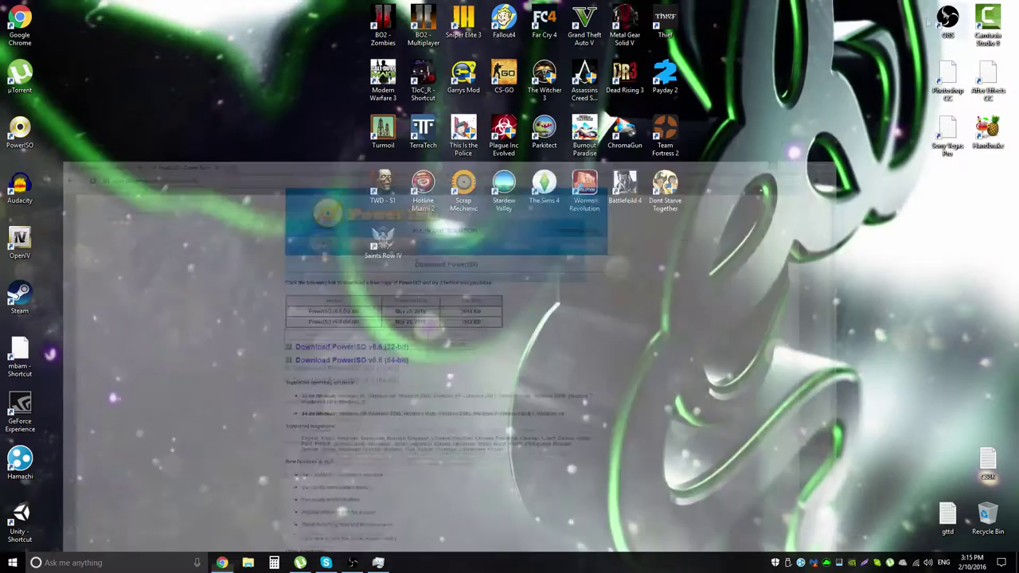
left_click(301, 563)
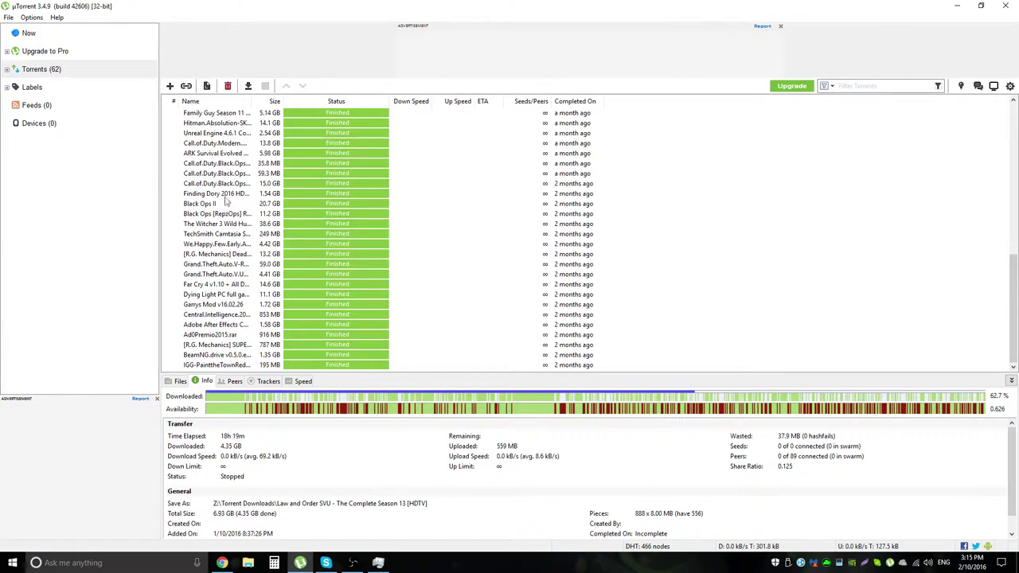
scroll(213, 146, "up", 12)
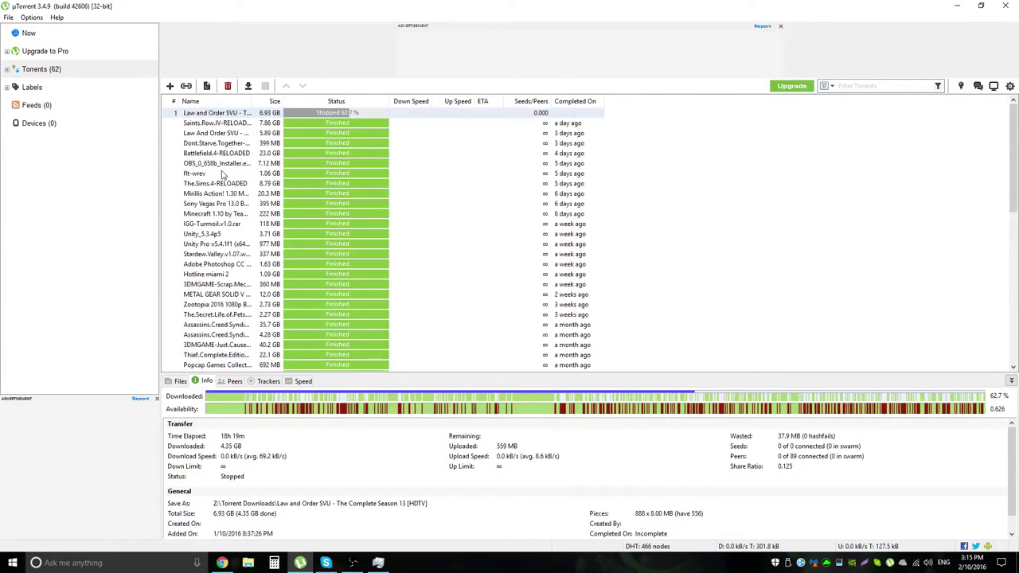
left_click(224, 101)
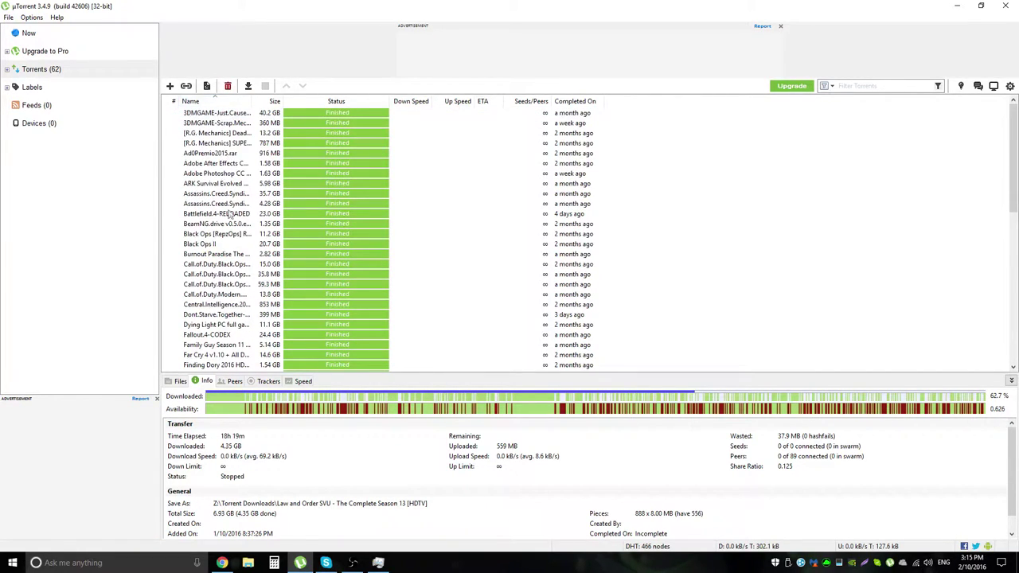
scroll(235, 275, "down", 1)
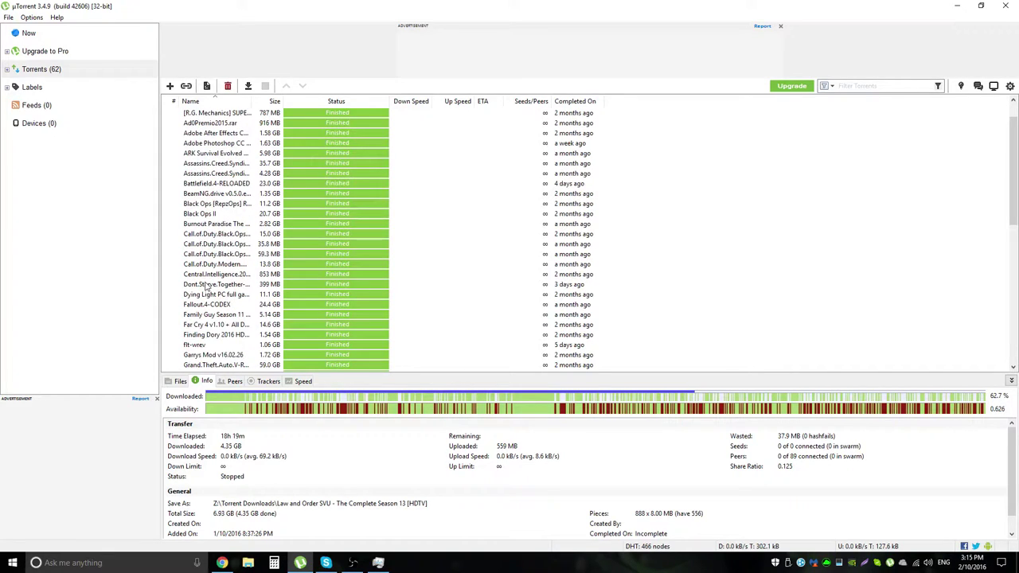
left_click(207, 285)
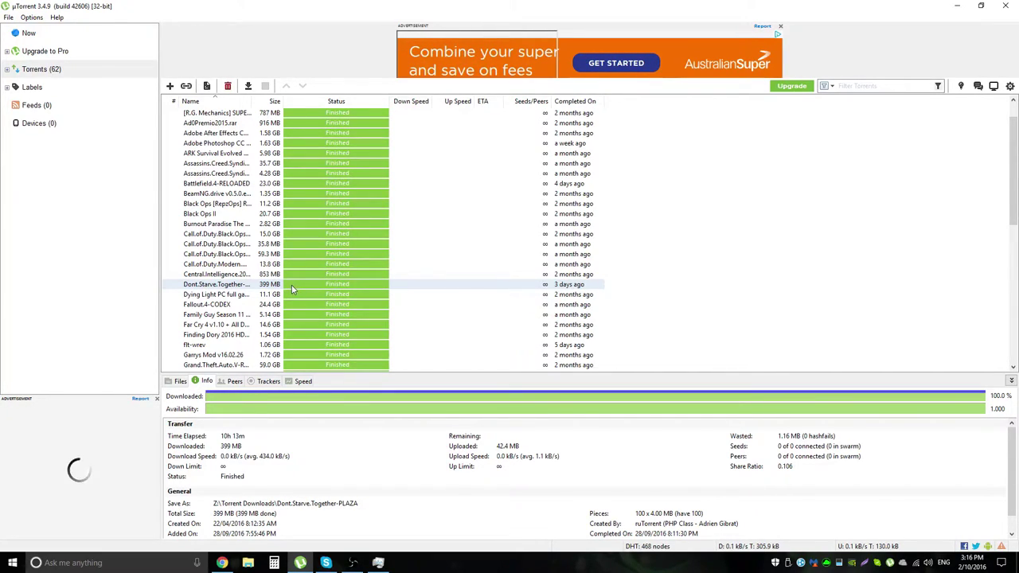
- Start the Dont.Starve.Together-PLAZA torrent, then stop it once it begins seeding
right_click(325, 289)
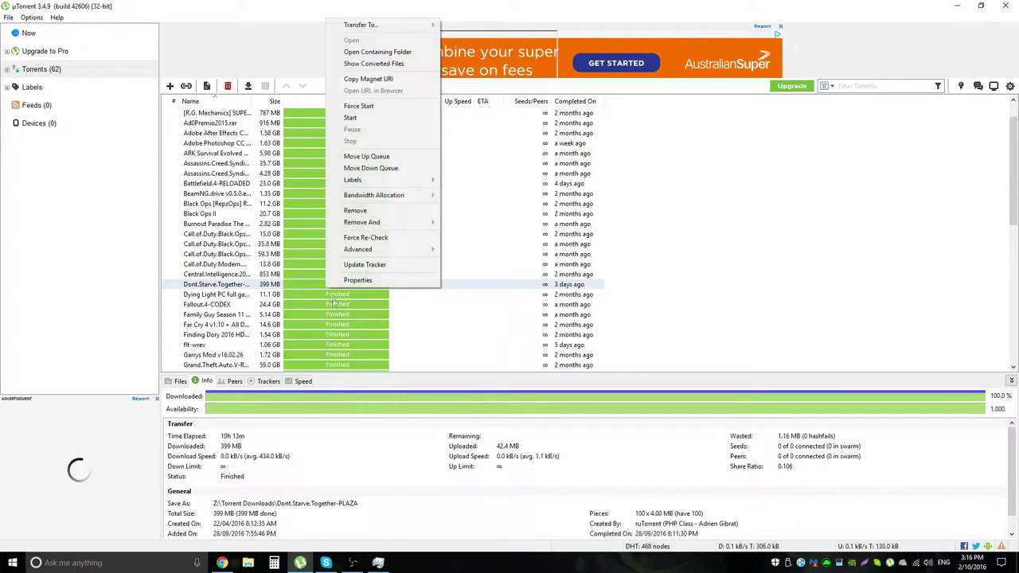
left_click(351, 118)
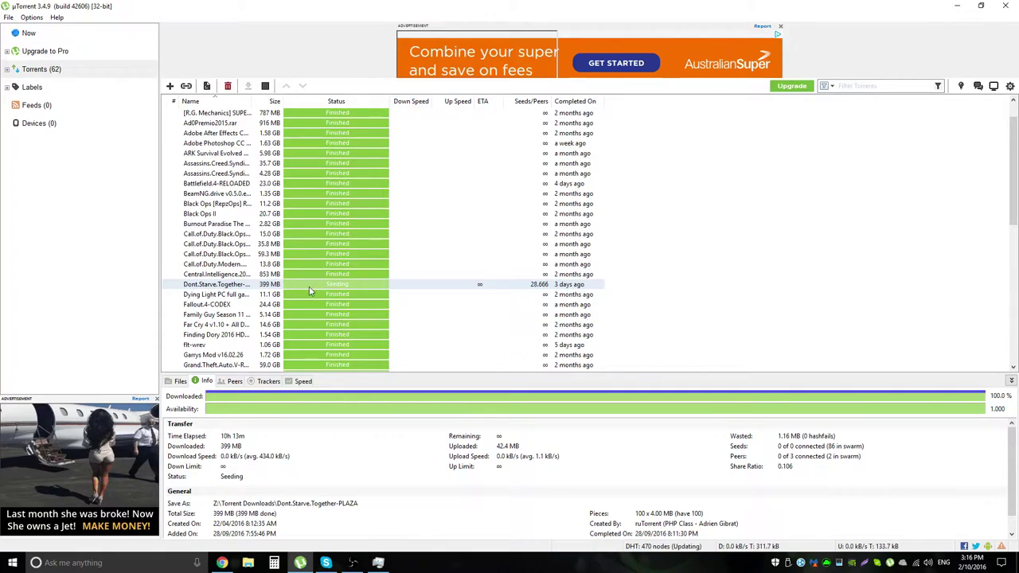
right_click(310, 289)
left_click(334, 140)
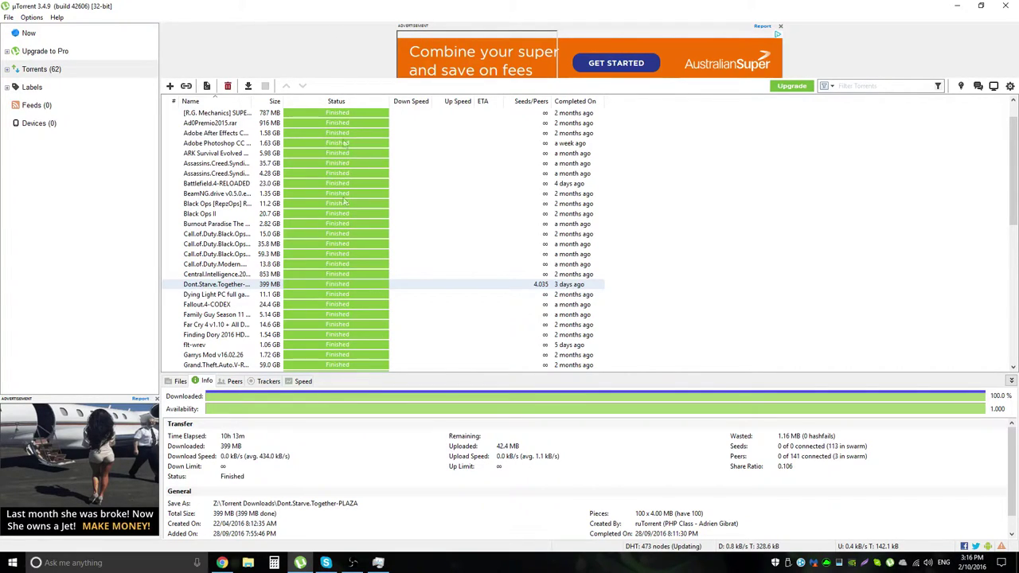
double_click(300, 287)
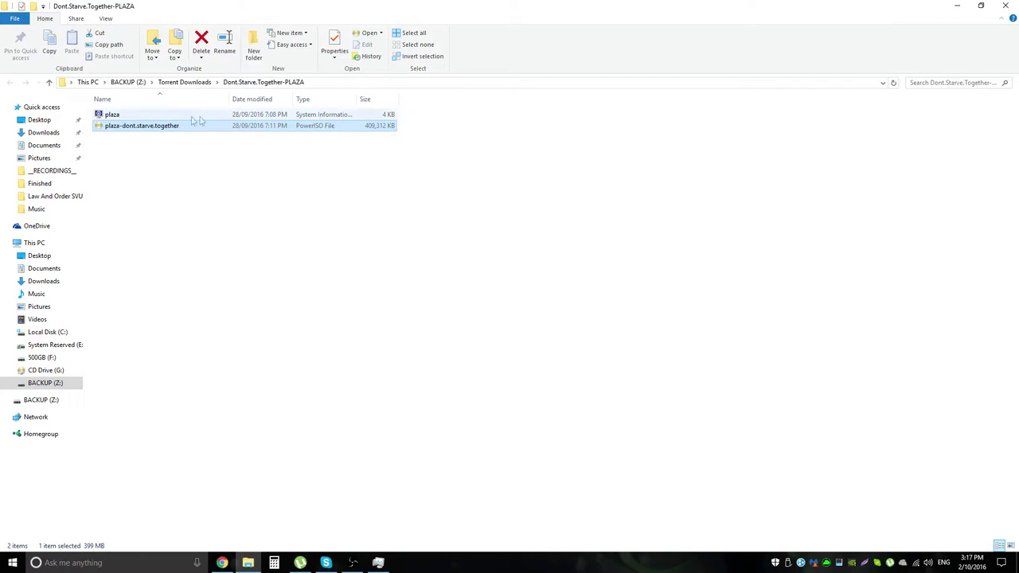
left_click(179, 117)
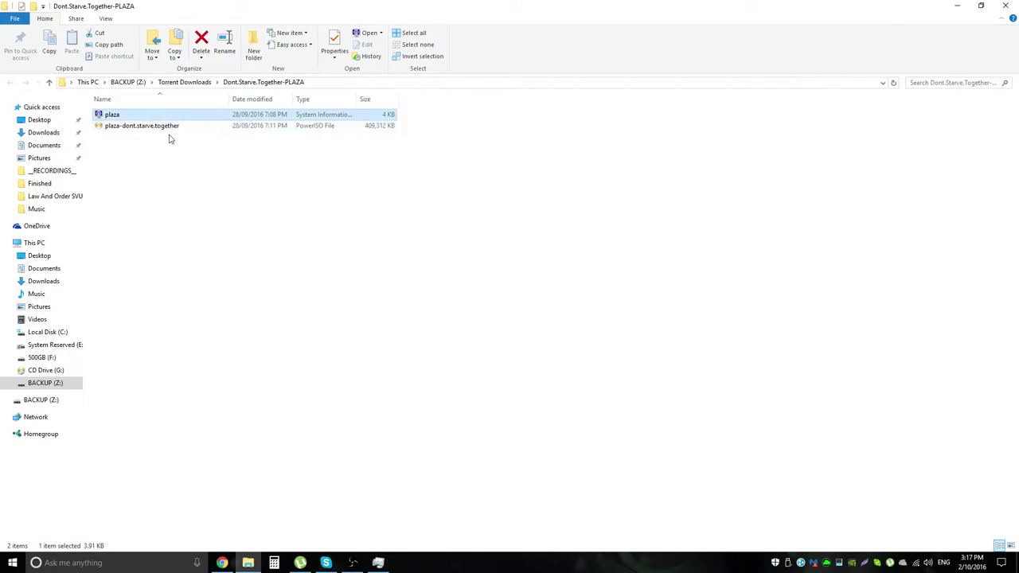
right_click(165, 119)
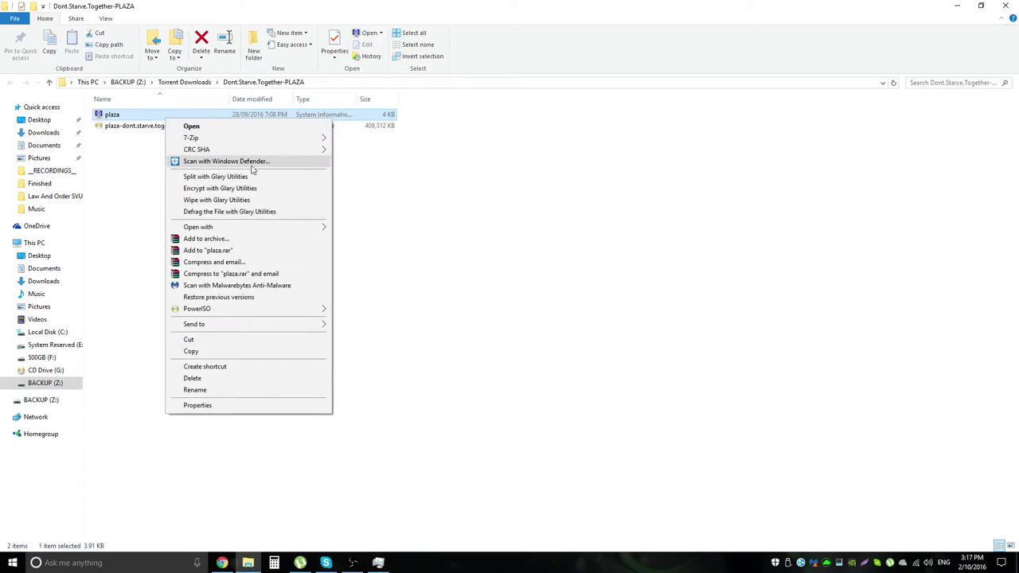
mouse_move(276, 227)
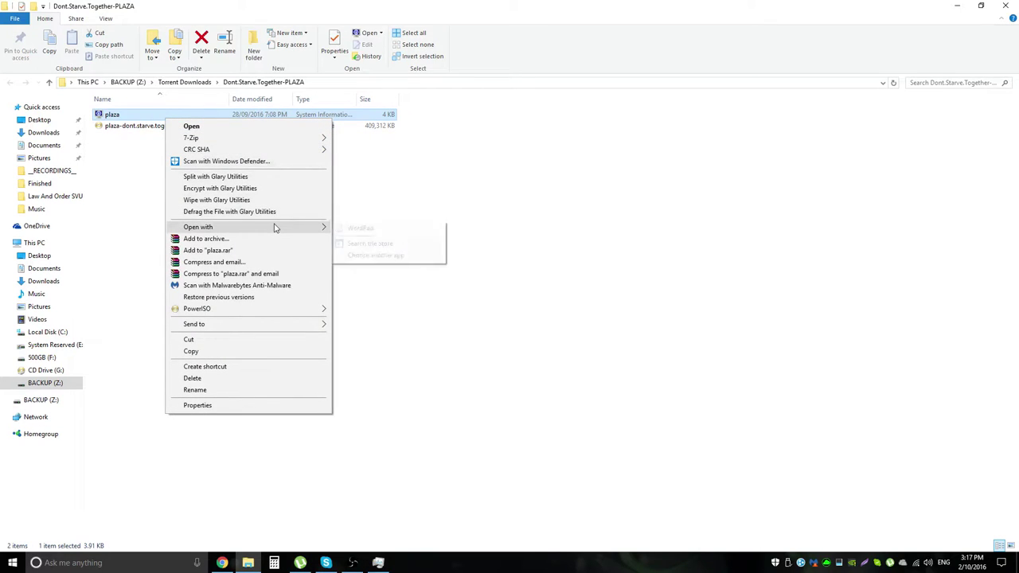
left_click(365, 229)
scroll(444, 284, "down", 10)
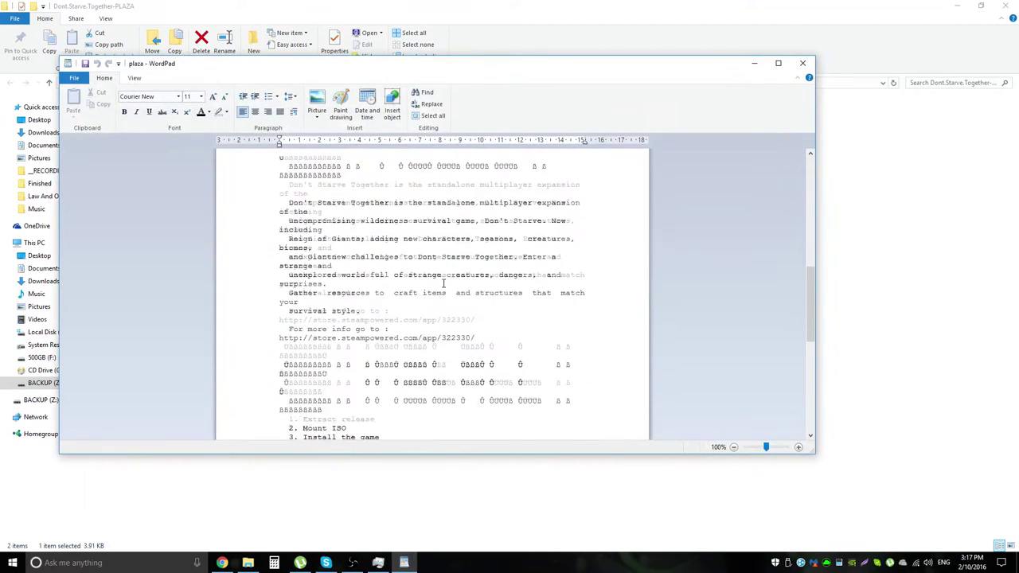
scroll(443, 284, "down", 10)
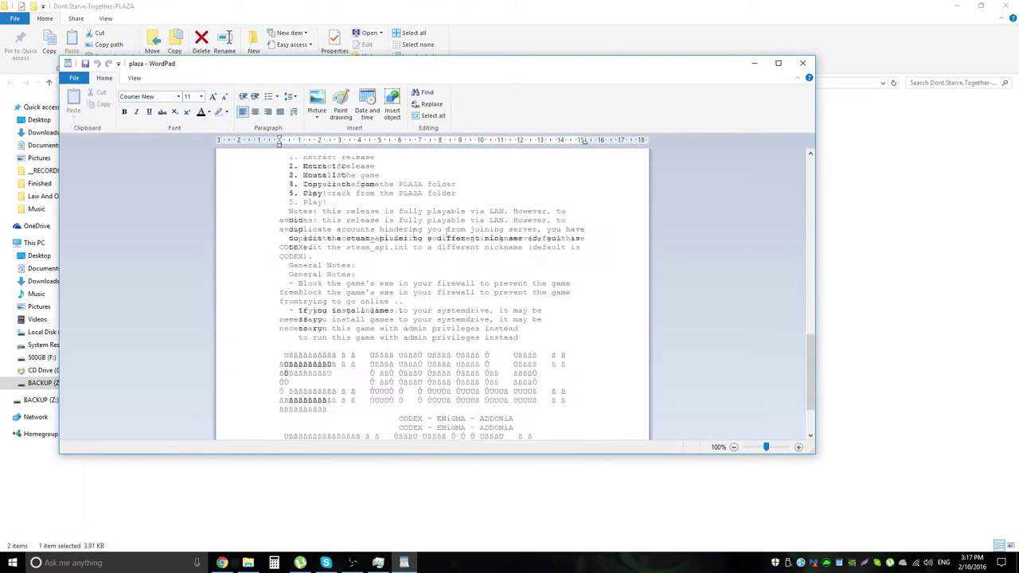
left_click(803, 63)
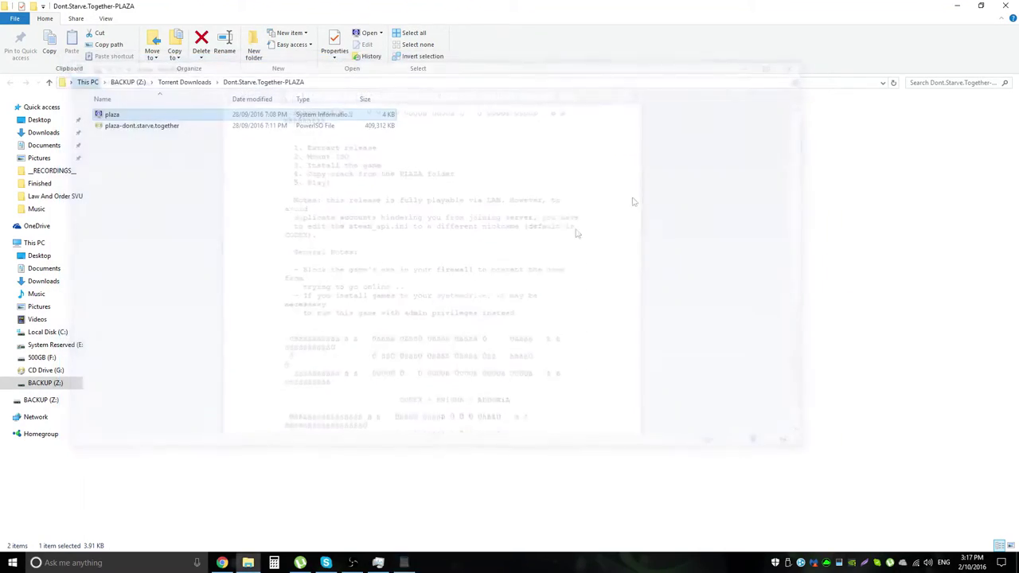
- Select the plaza-dont.starve.together image and bring the PLAZA folder window back, maximized
left_click(133, 129)
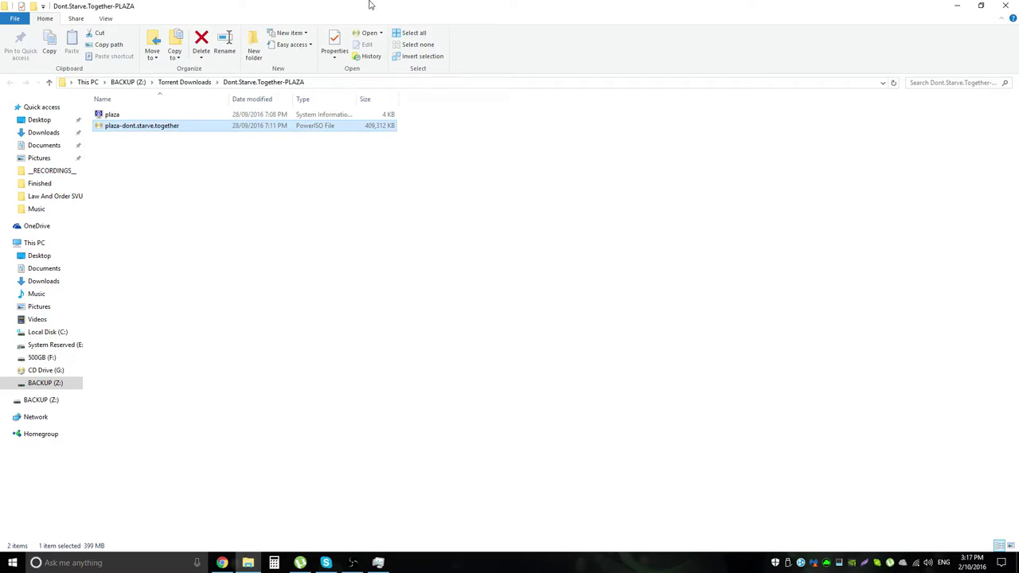
double_click(332, 8)
key("super+d")
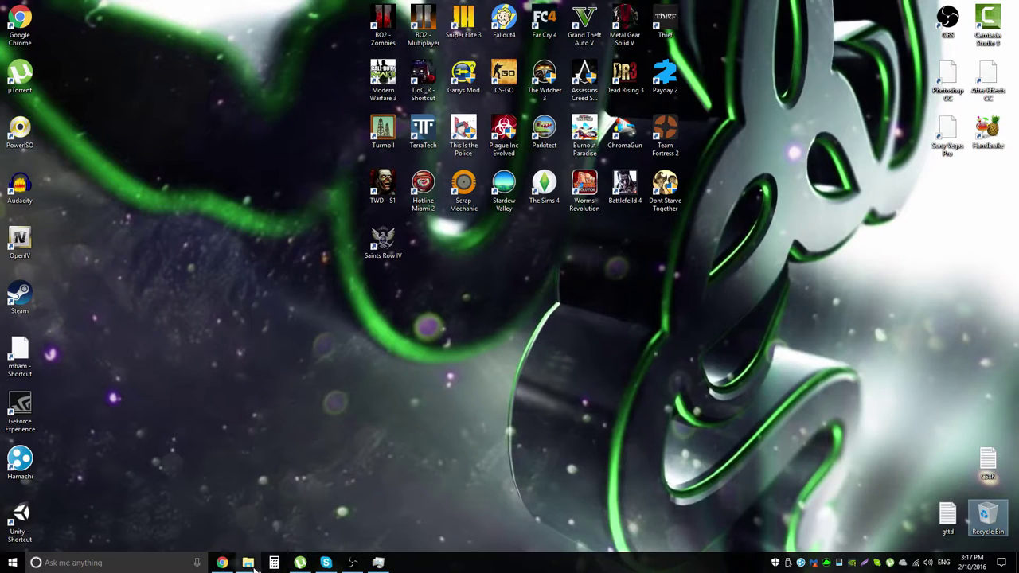
mouse_move(251, 566)
left_click(238, 521)
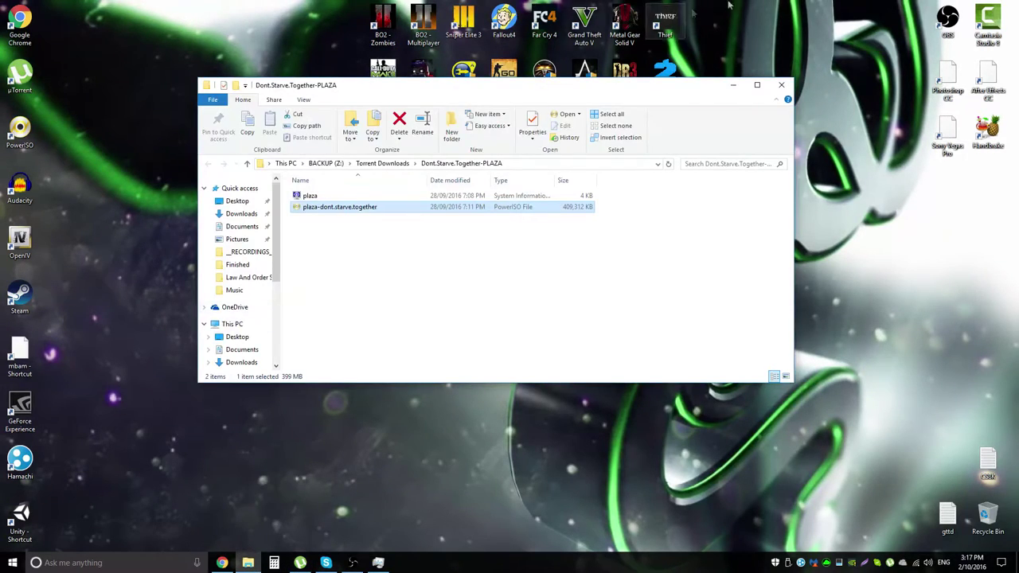
left_click(757, 84)
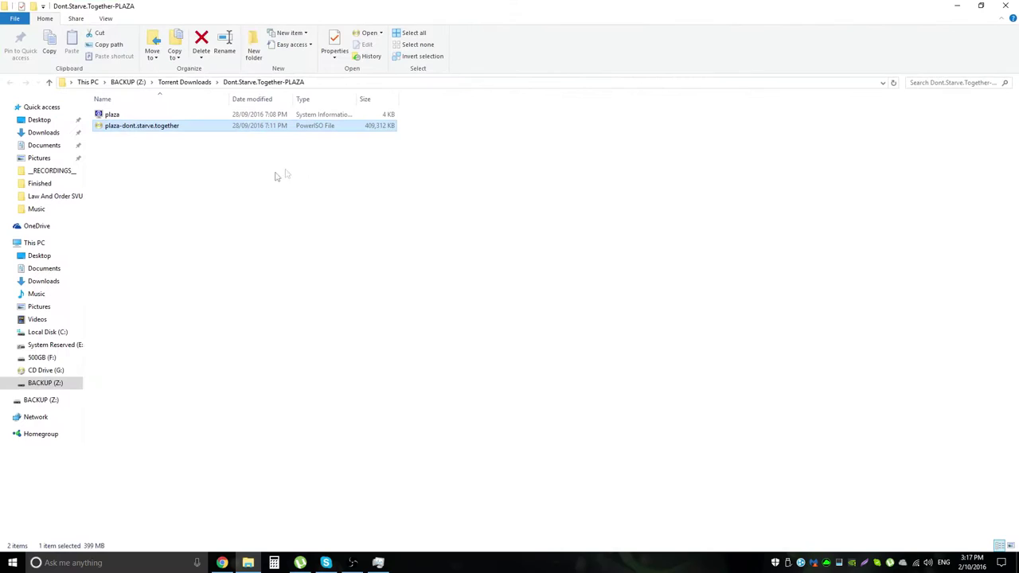
- Mount the plaza-dont.starve.together image to drive G: with PowerISO
right_click(149, 128)
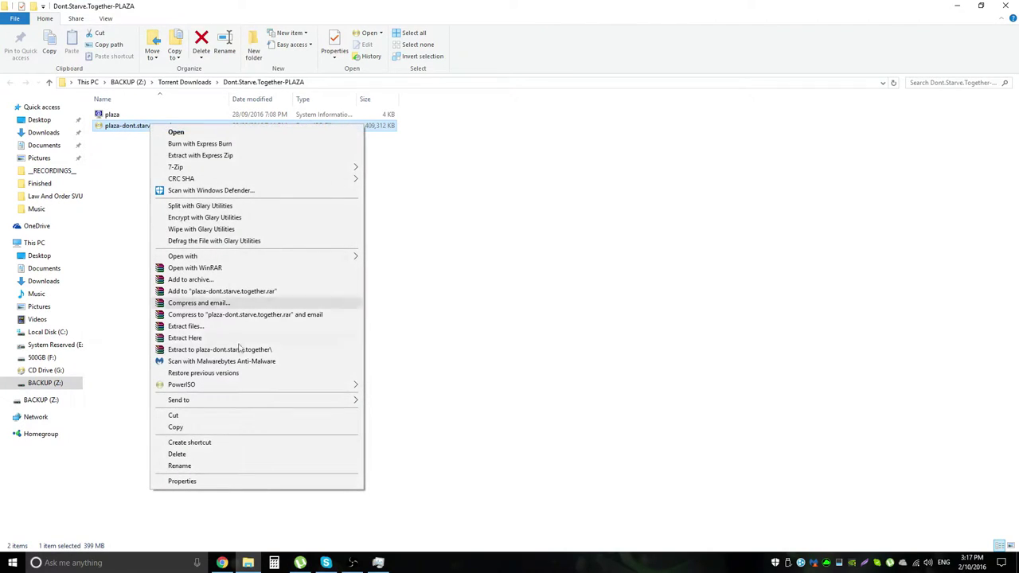
mouse_move(233, 391)
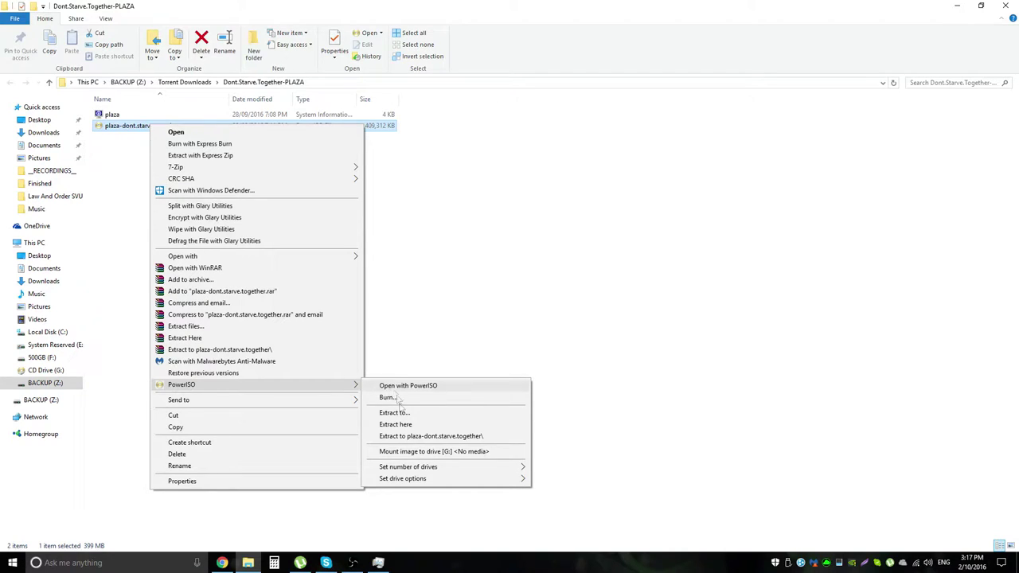
mouse_move(511, 470)
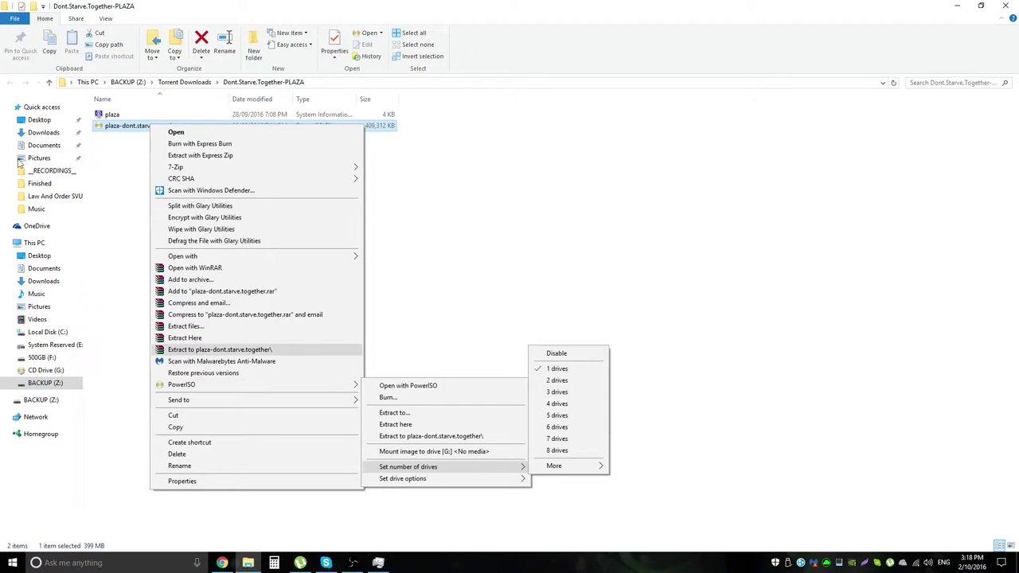
mouse_move(325, 389)
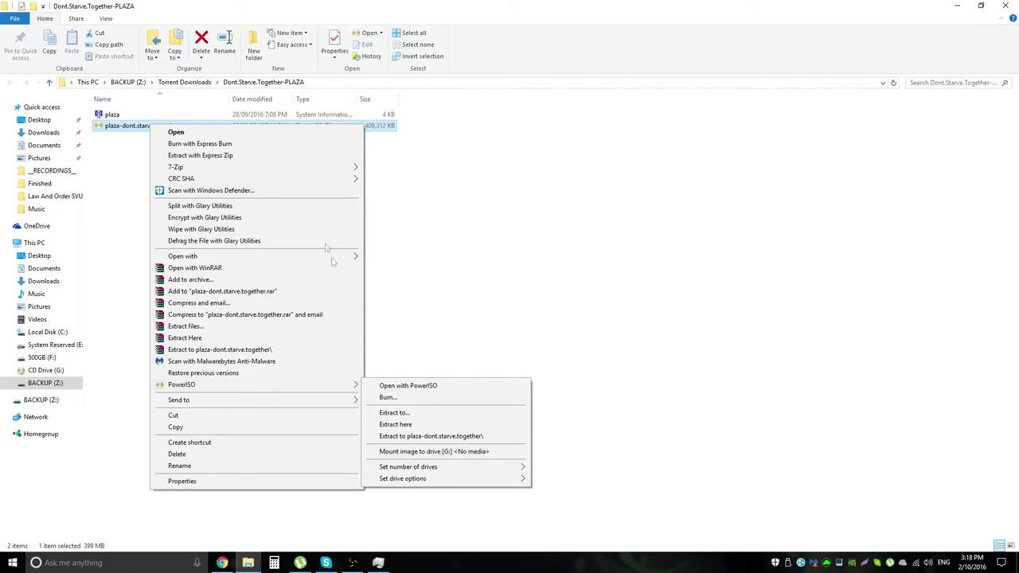
left_click(415, 451)
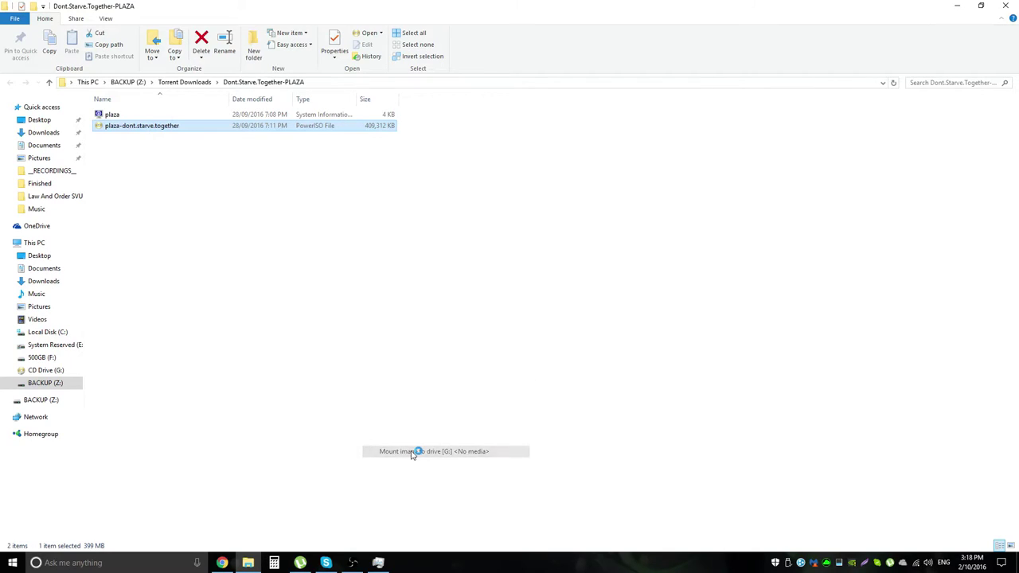
- Open CD Drive (G:) from This PC to launch the Dont Starve Together setup
left_click(37, 243)
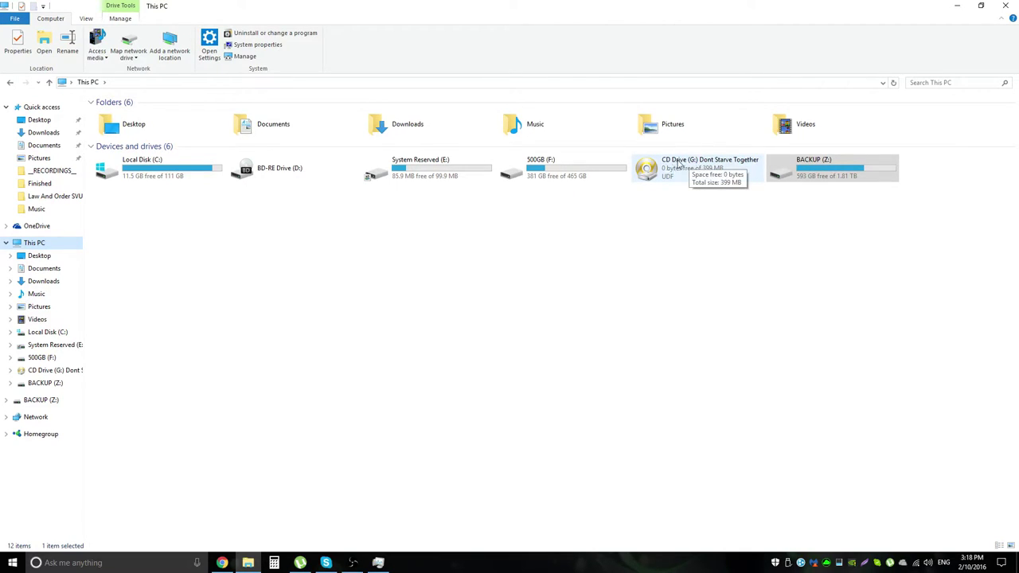
right_click(689, 172)
left_click(723, 196)
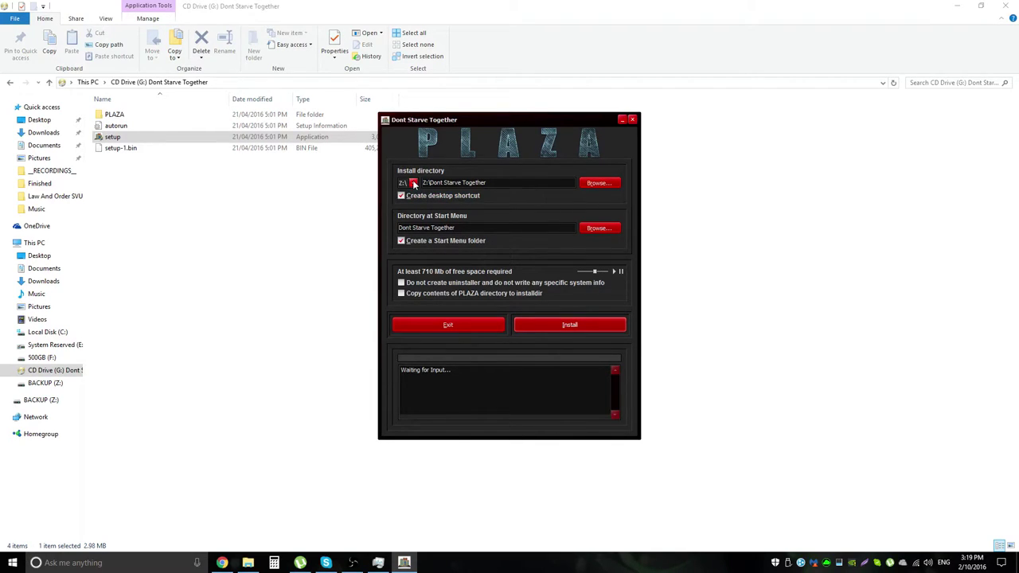
- Switch the install drive to C:\ and back to Z:\Dont Starve Together, then minimize File Explorer
left_click(413, 183)
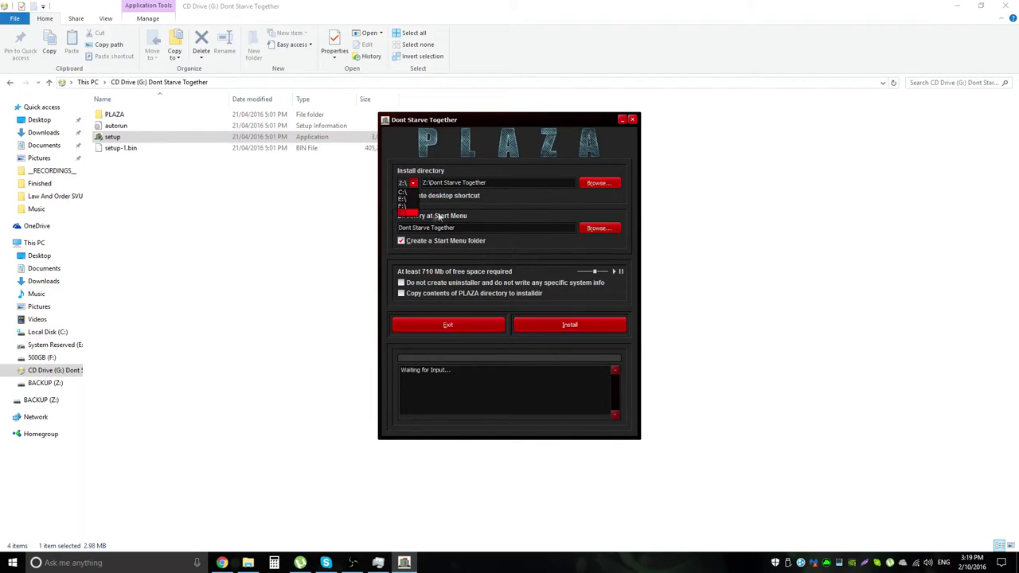
left_click(499, 186)
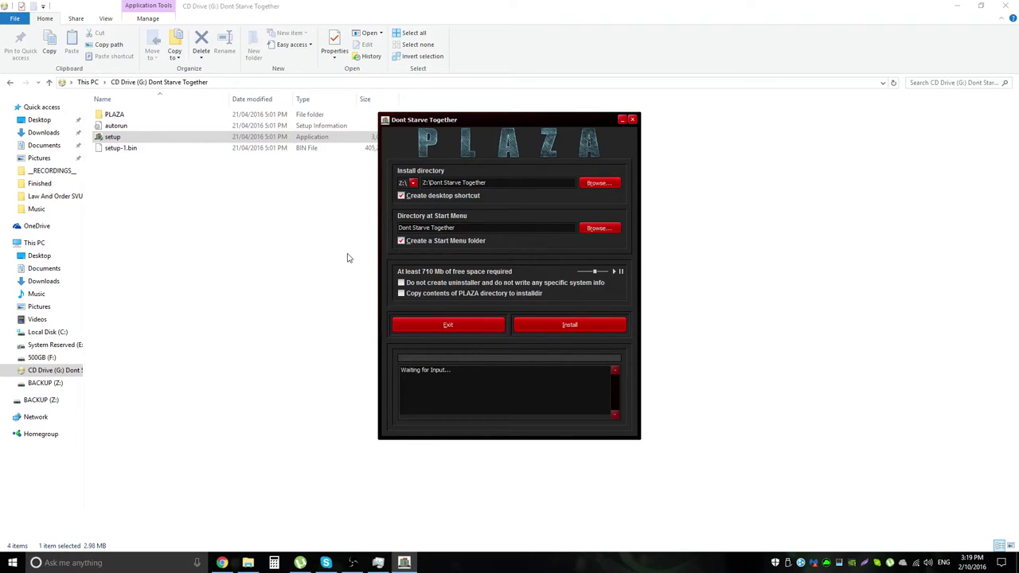
left_click(414, 183)
left_click(405, 191)
left_click(412, 183)
left_click(405, 213)
left_click(402, 197)
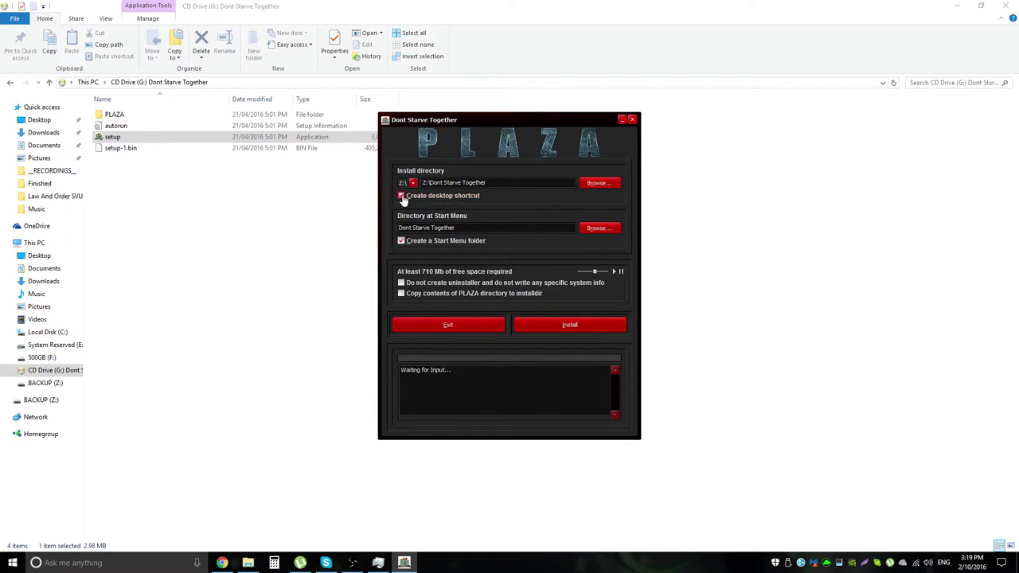
left_click(956, 5)
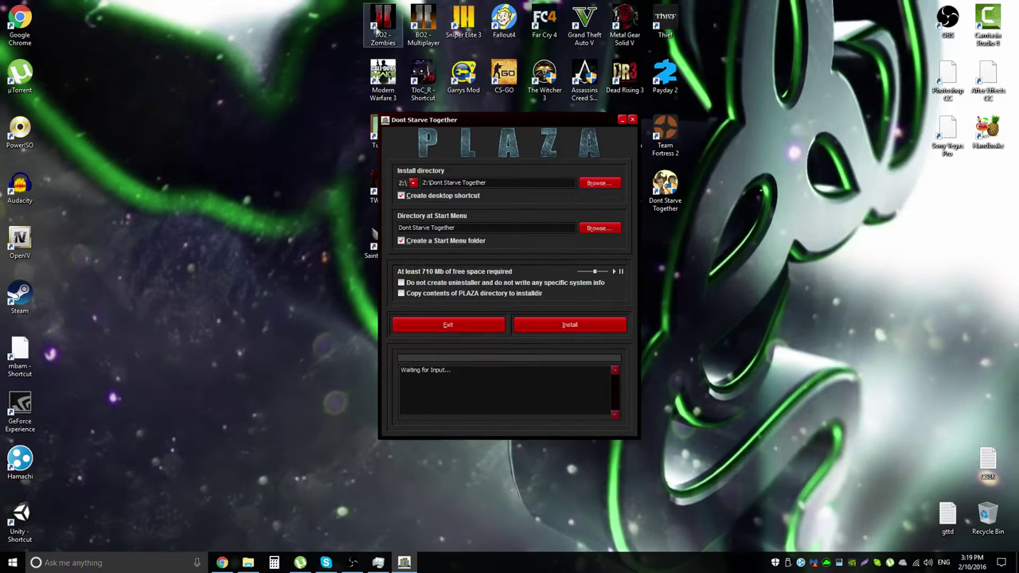
left_click(376, 32)
left_click_drag(356, 5, 967, 356)
left_click(967, 356)
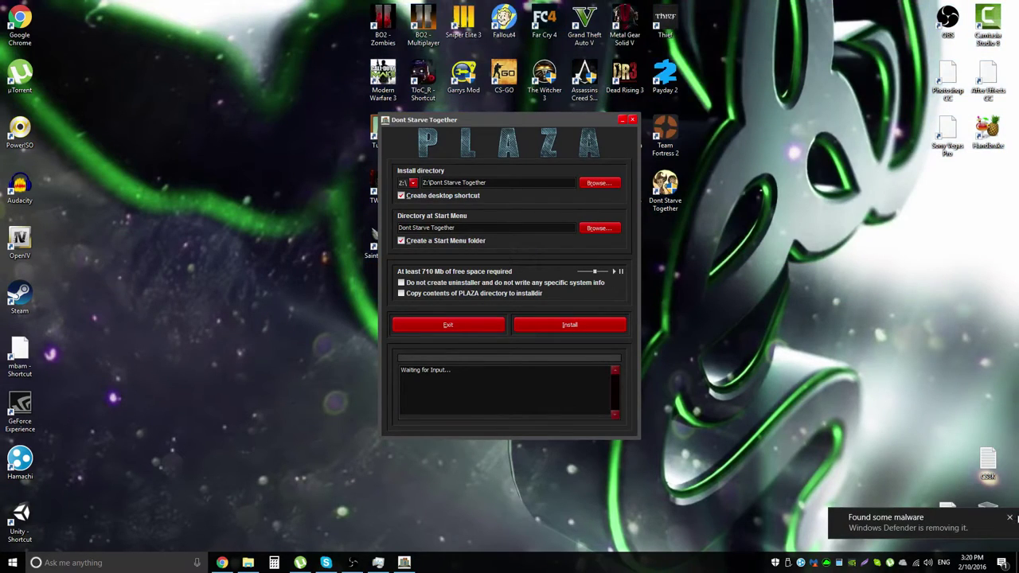
left_click(1009, 519)
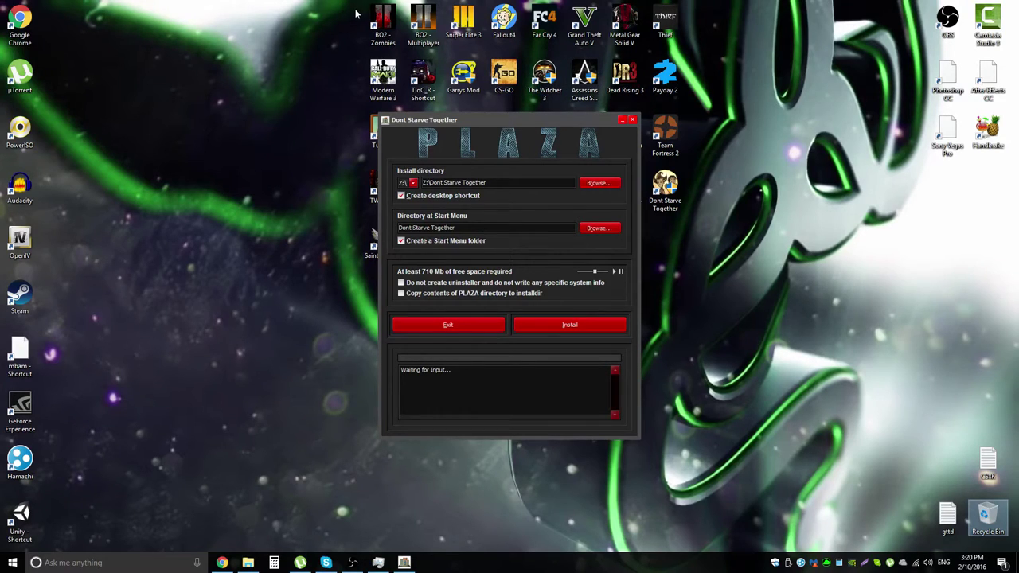
left_click_drag(356, 6, 607, 54)
left_click(665, 190)
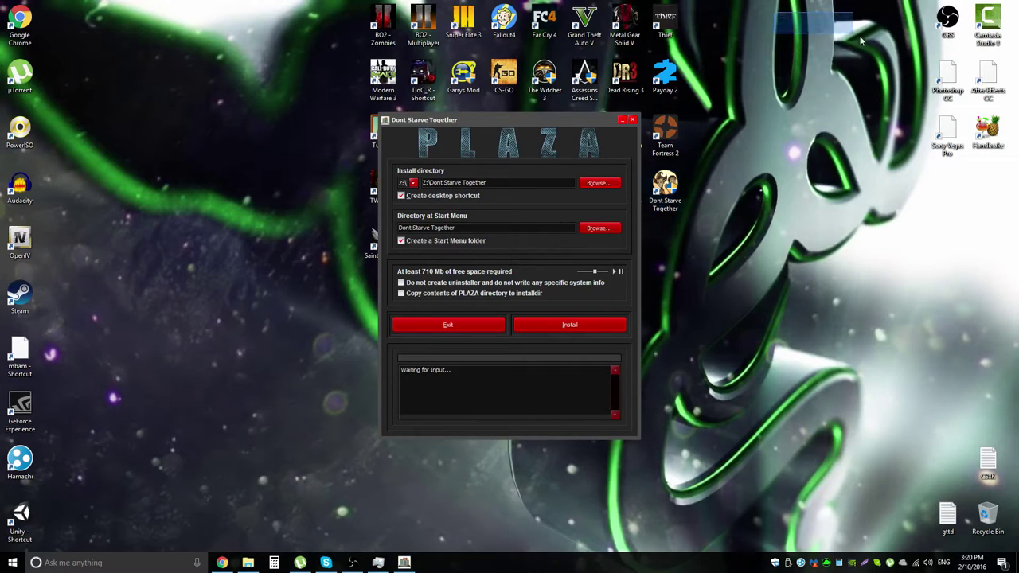
left_click_drag(860, 40, 1013, 224)
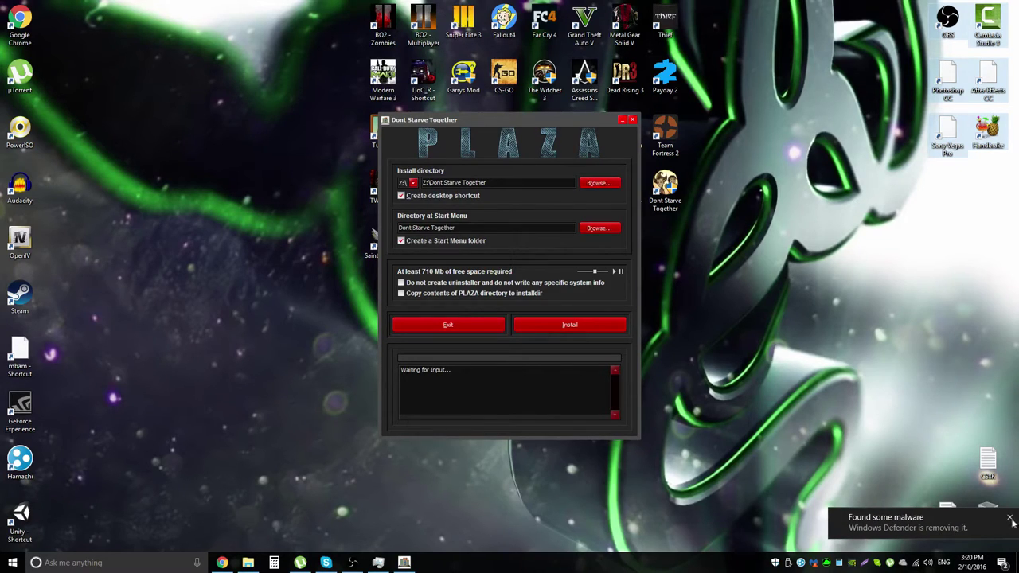
left_click(1010, 518)
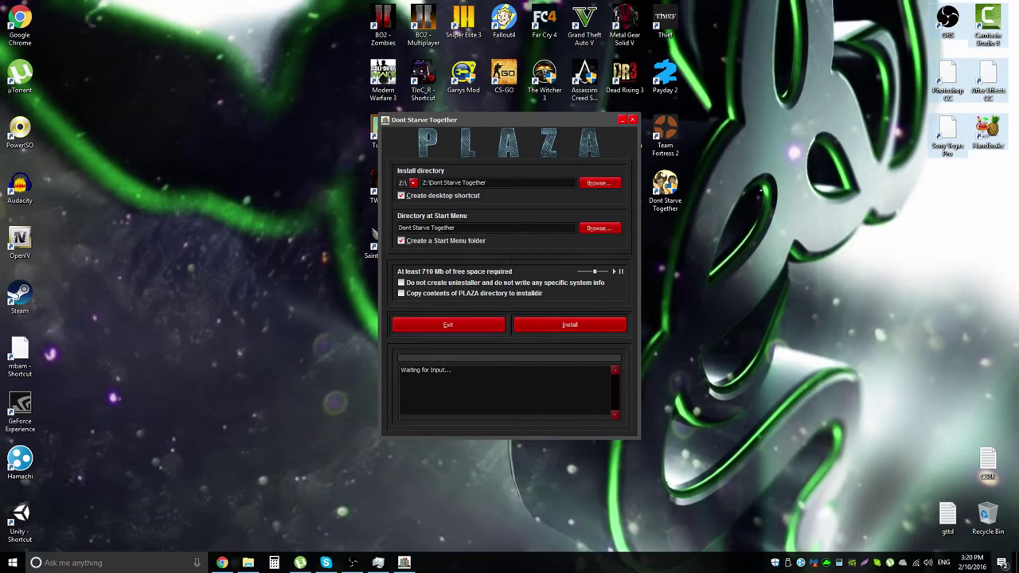
left_click(1002, 562)
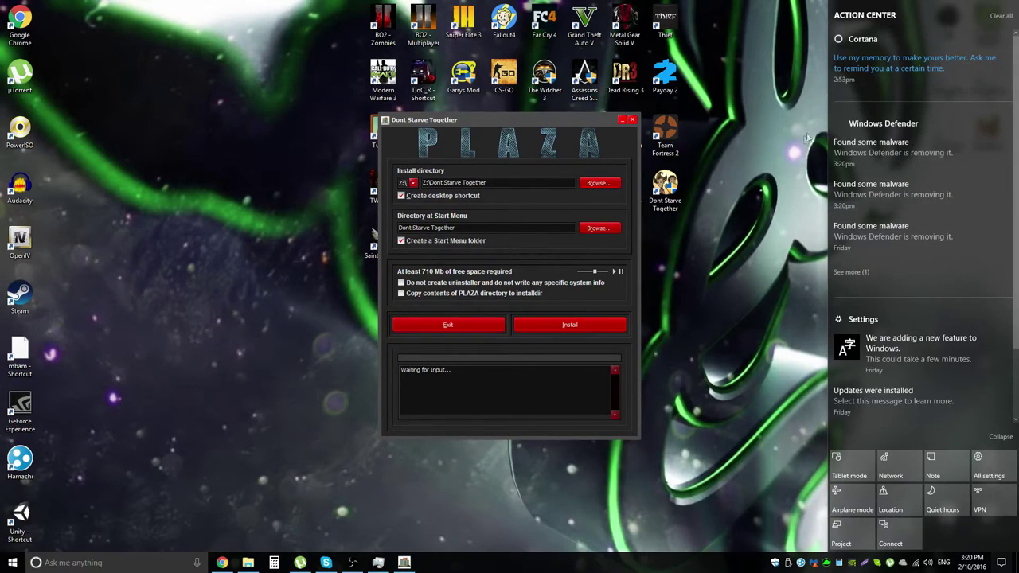
left_click(813, 44)
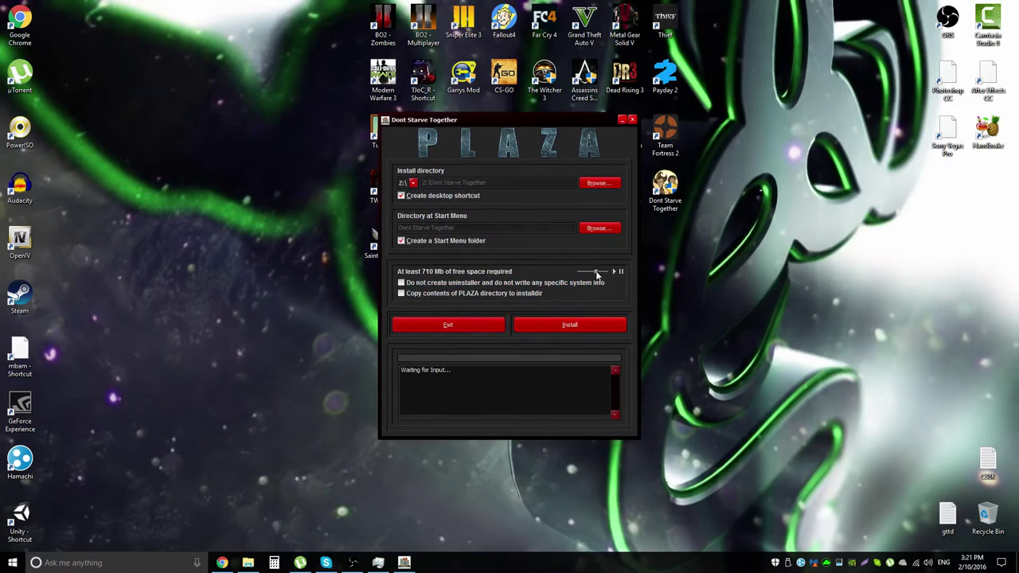
left_click_drag(595, 272, 585, 274)
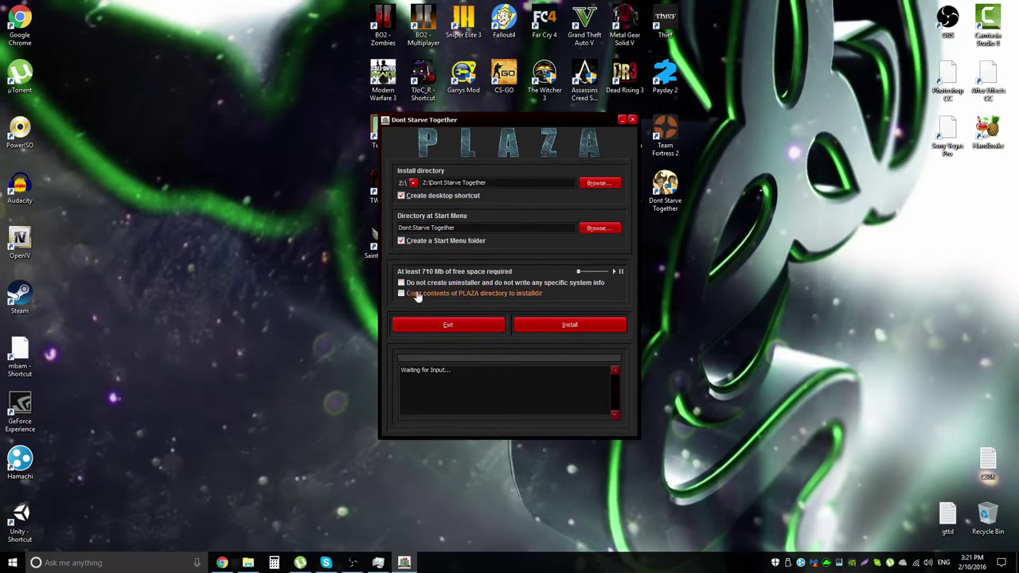
- Enable 'Copy contents of PLAZA directory to installdir' and reposition the installer window
left_click(401, 294)
left_click(402, 296)
left_click_drag(571, 124, 500, 143)
left_click_drag(433, 146, 495, 127)
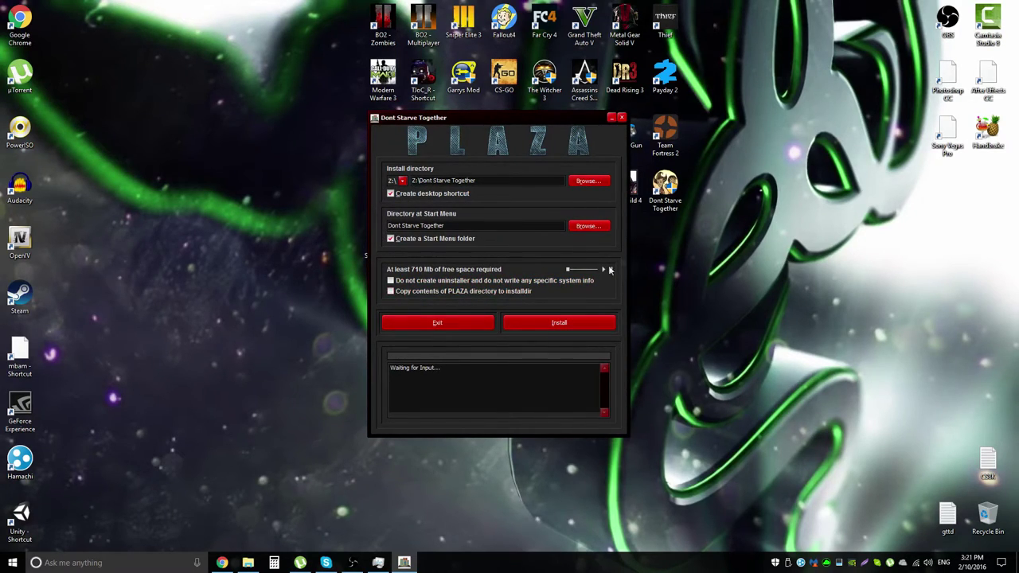
left_click(398, 292)
left_click(248, 561)
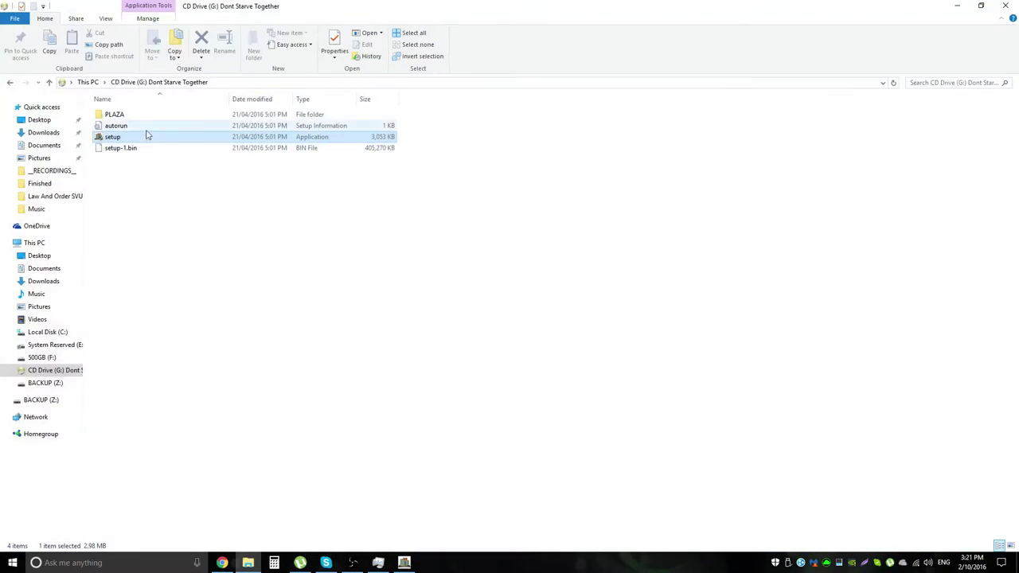
- Select the three steam_api files in G:\PLAZA\bin, then close the Explorer window
double_click(135, 117)
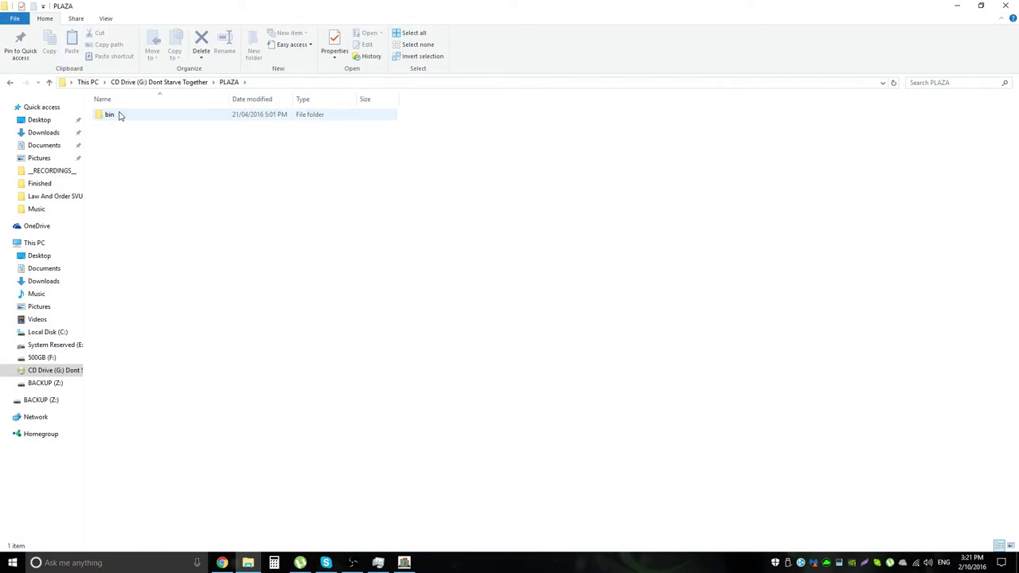
double_click(121, 114)
key("ctrl+a")
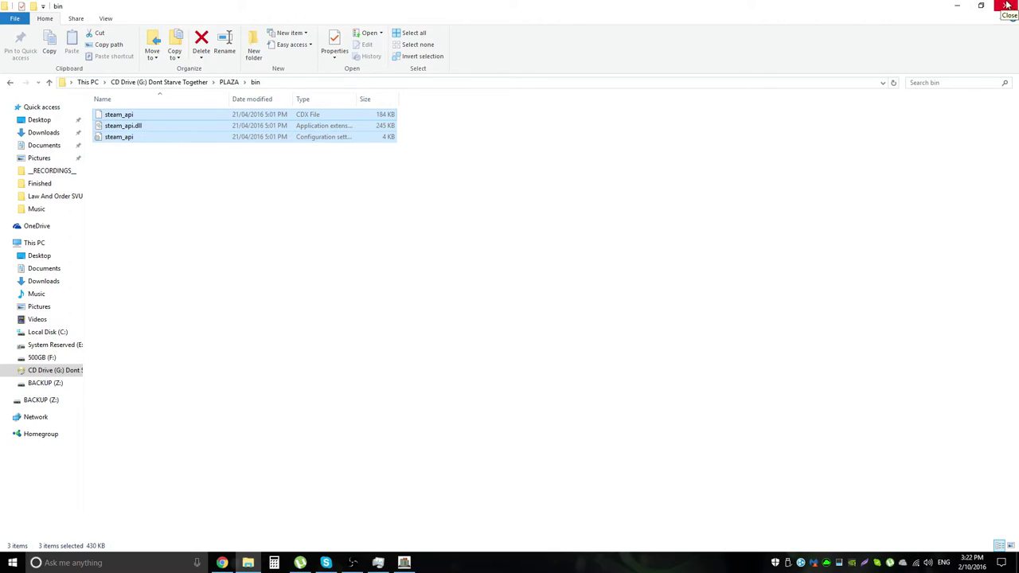
left_click(230, 83)
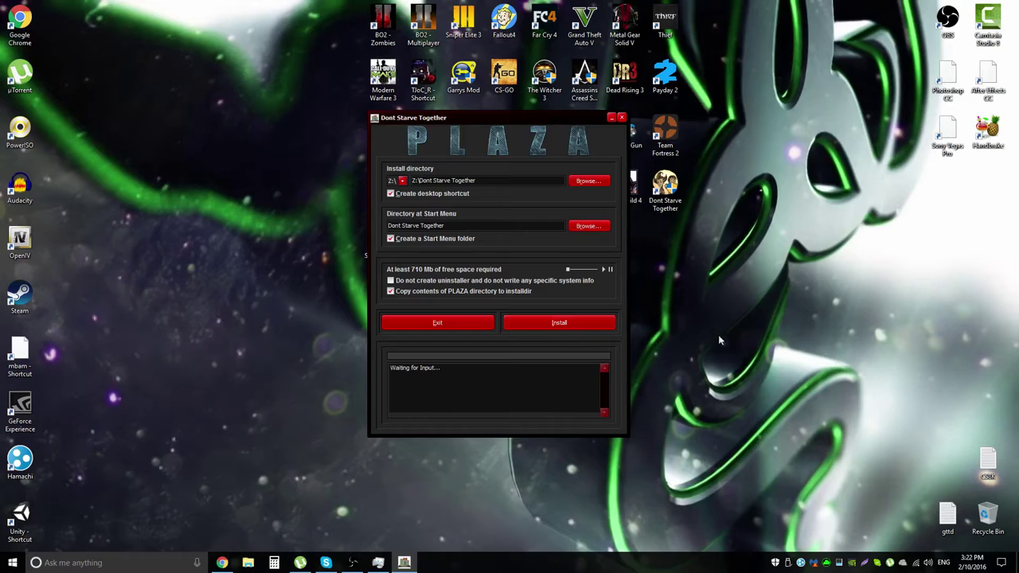
- Close the installer, open the game folder via its desktop shortcut, and start vcredist_x86 from VCRedist
left_click(622, 118)
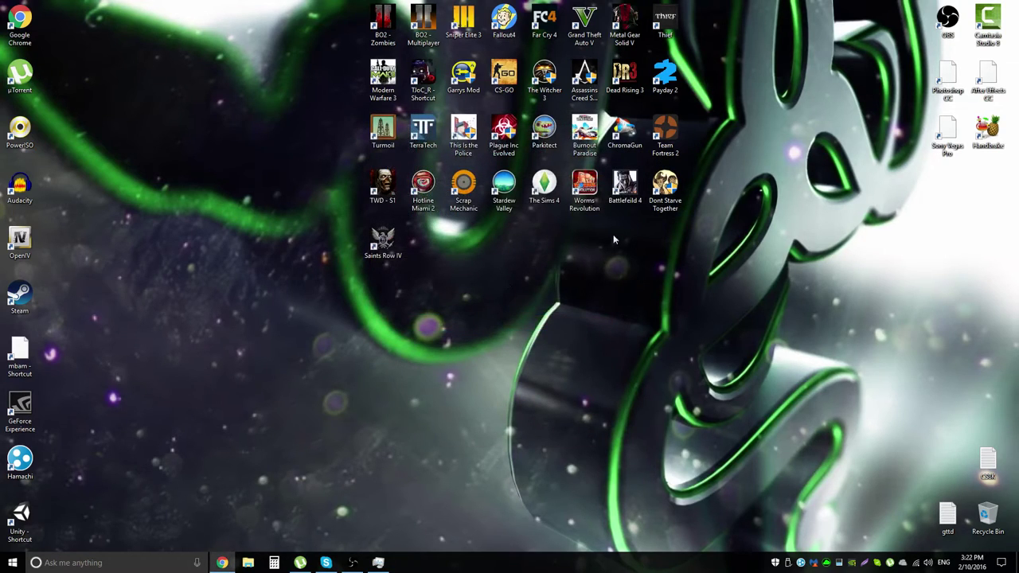
right_click(666, 189)
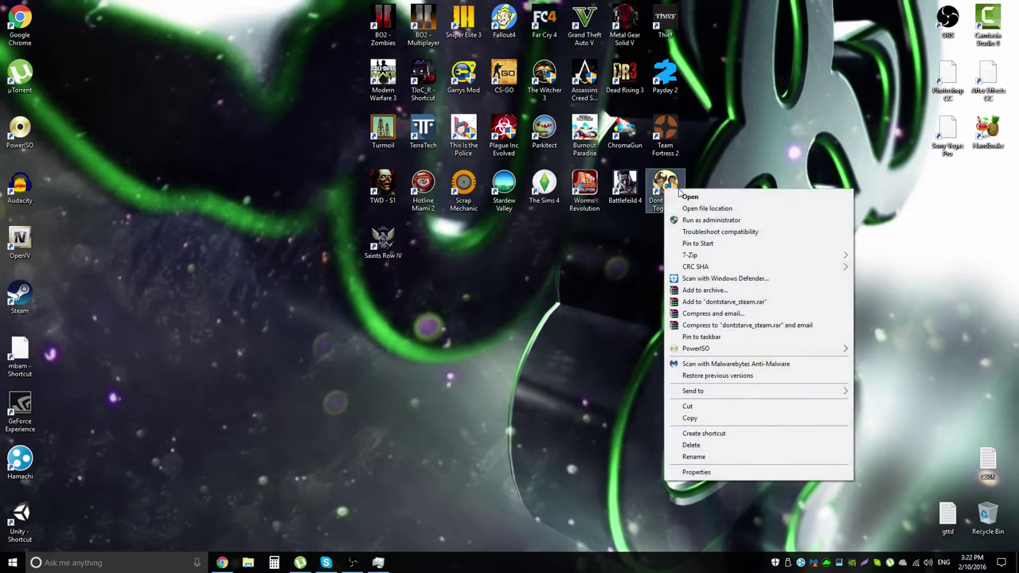
left_click(699, 208)
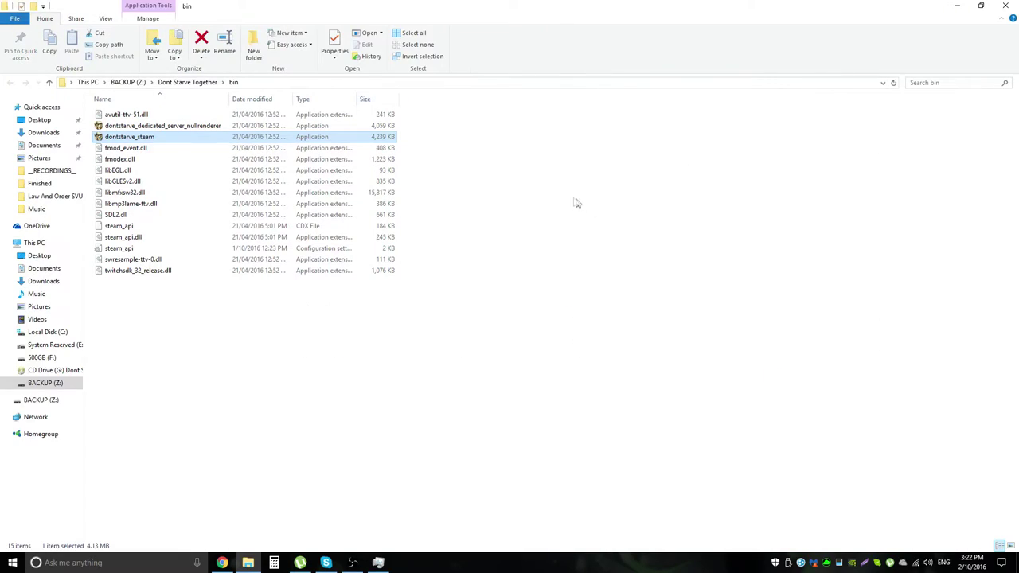
left_click(201, 82)
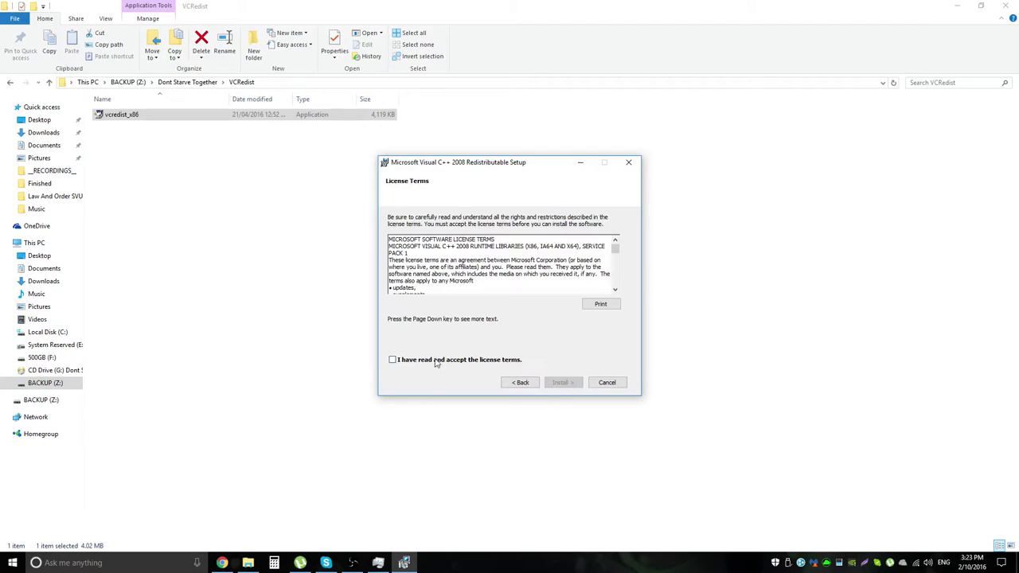
left_click(437, 361)
- Install and finish the Visual C++ 2008 redistributable, then open the DXRedist folder
left_click(561, 382)
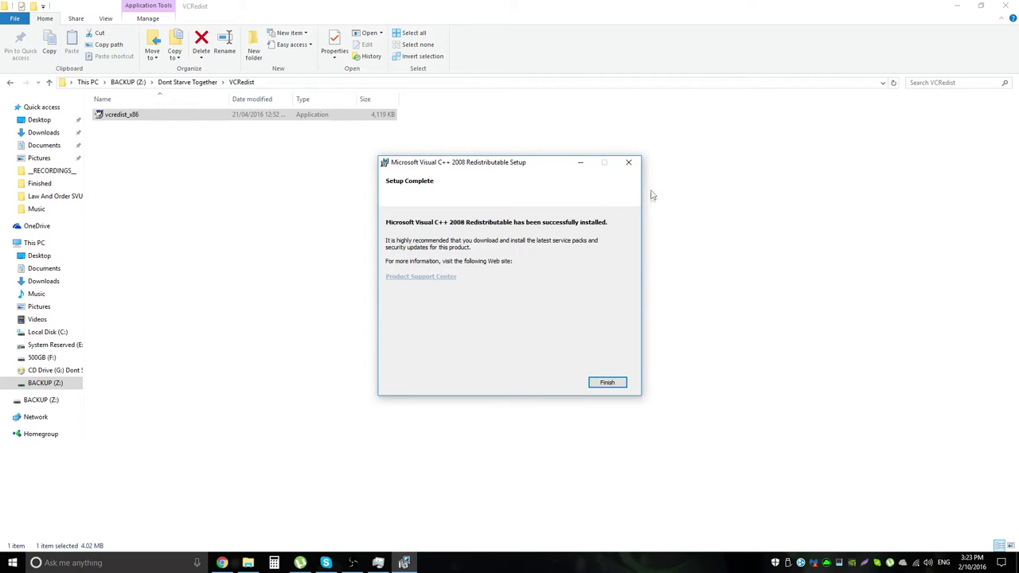
left_click(618, 384)
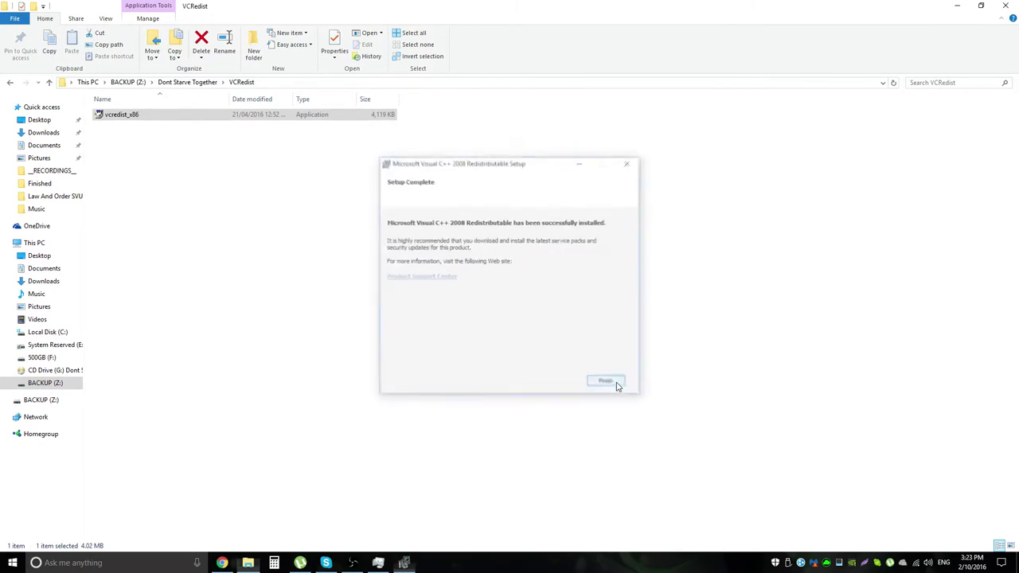
left_click(200, 83)
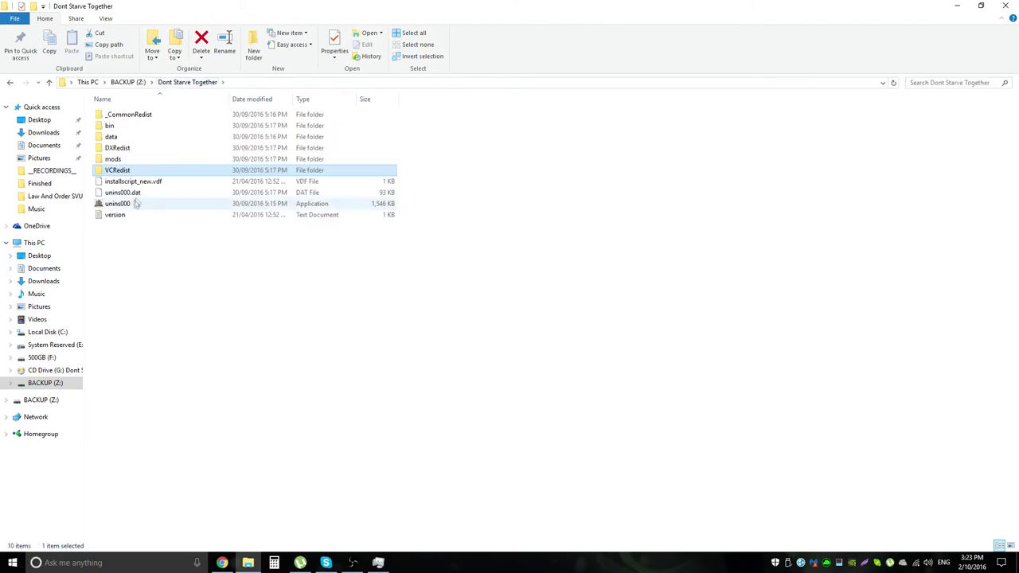
double_click(125, 153)
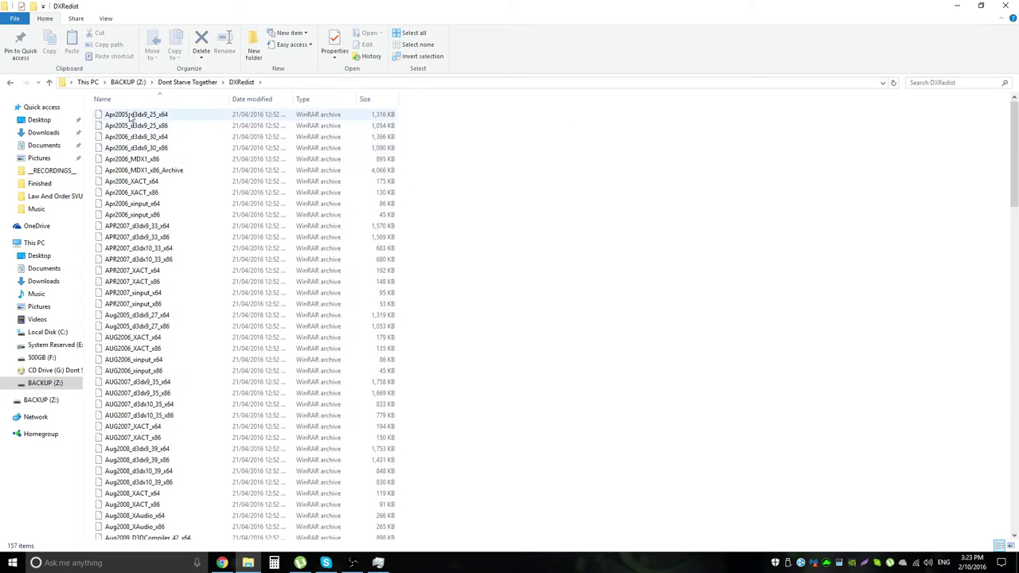
- Sort DXRedist by type and run DXSETUP through to a finished DirectX runtime install
left_click(303, 98)
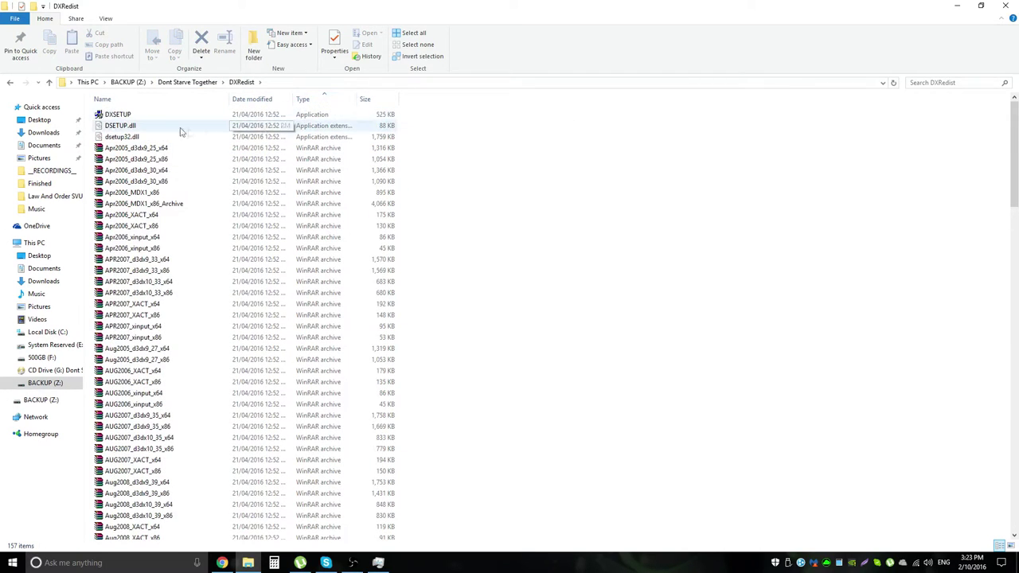
double_click(133, 114)
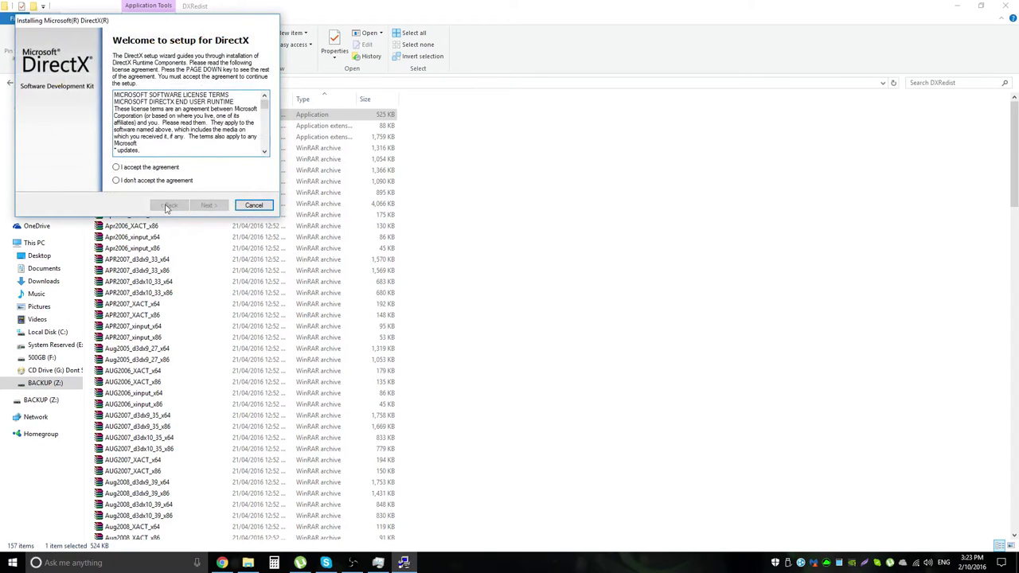
left_click(117, 167)
left_click(223, 204)
left_click(222, 204)
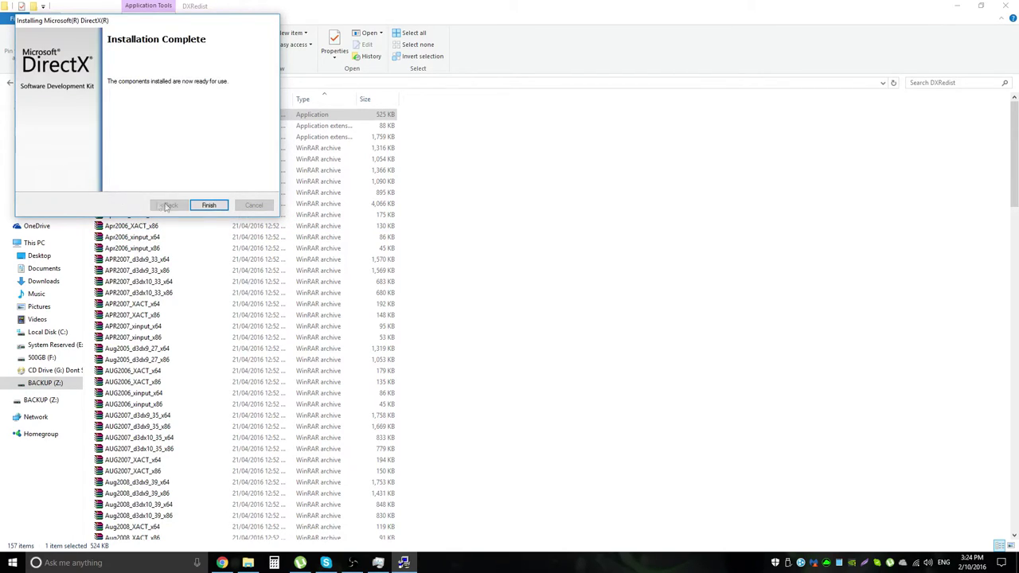
left_click(207, 205)
- Run DXSETUP from _CommonRedist\DirectX\Jun2010, accepting the agreement and installing the runtime
left_click(200, 83)
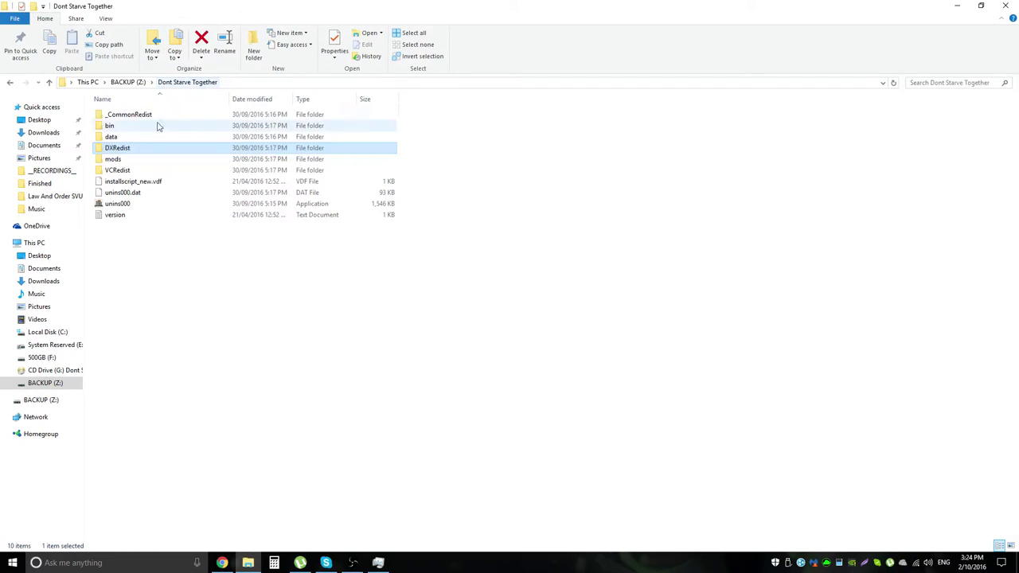
double_click(139, 117)
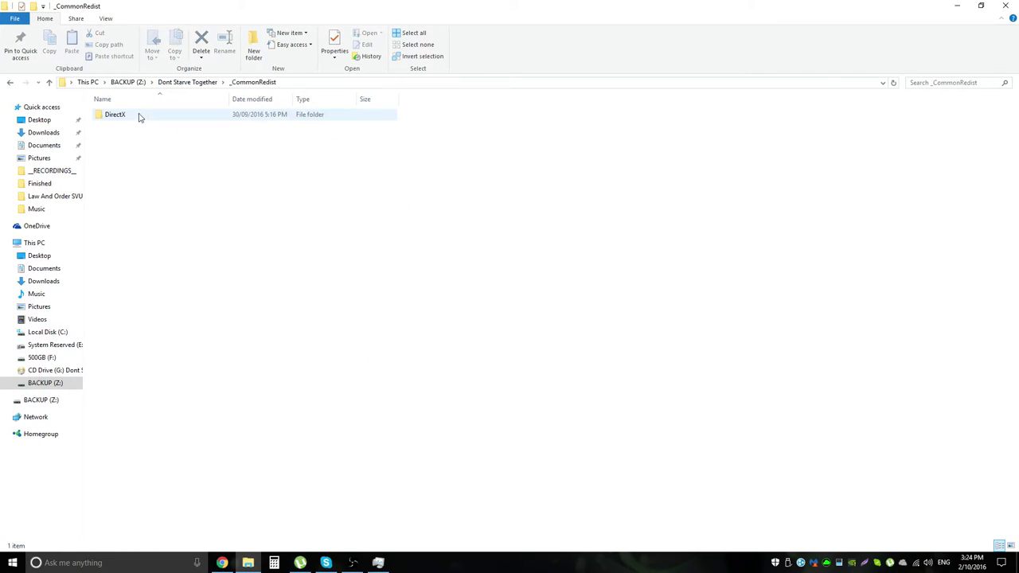
double_click(130, 118)
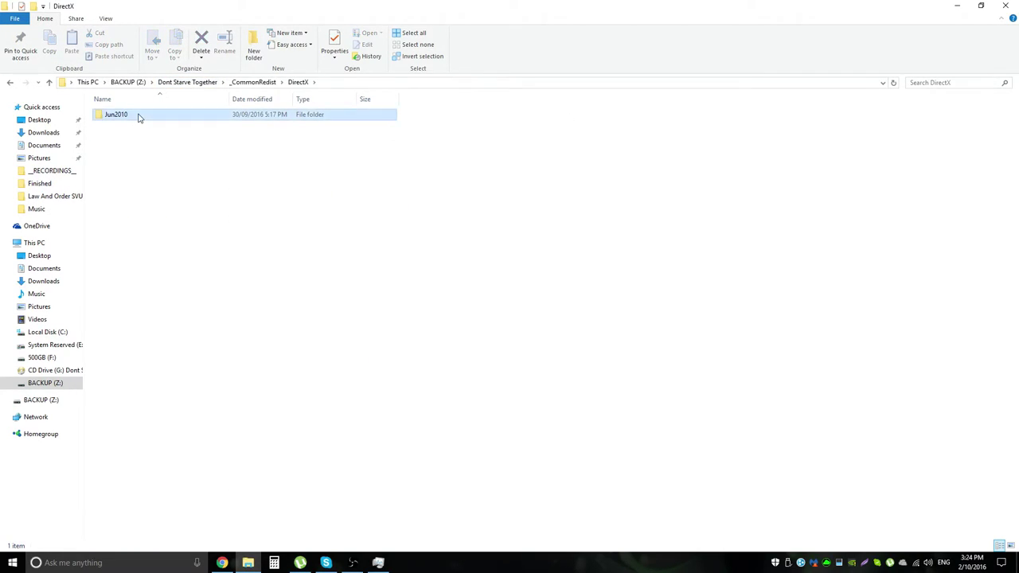
double_click(136, 117)
left_click(156, 117)
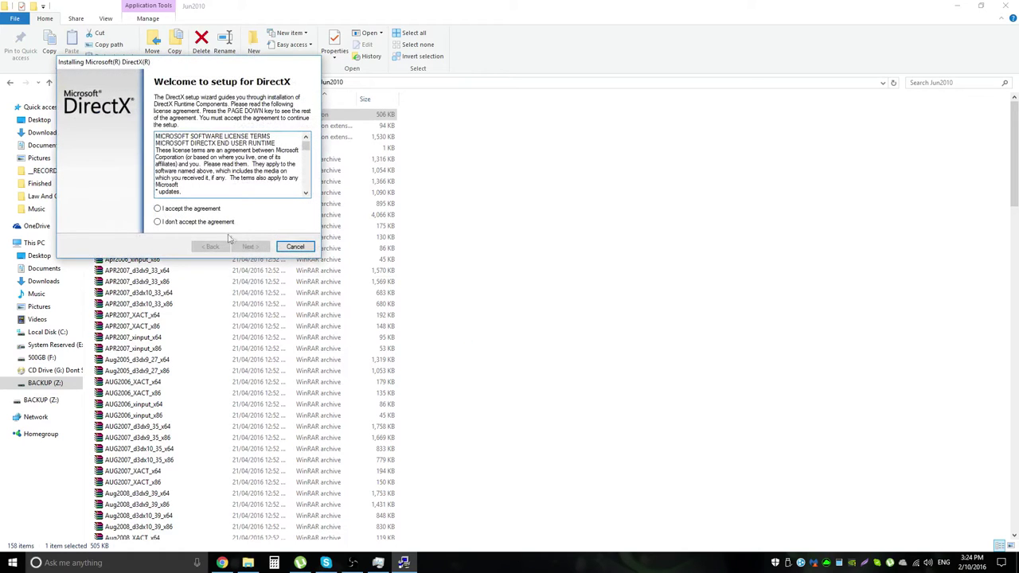
left_click(199, 209)
left_click(249, 247)
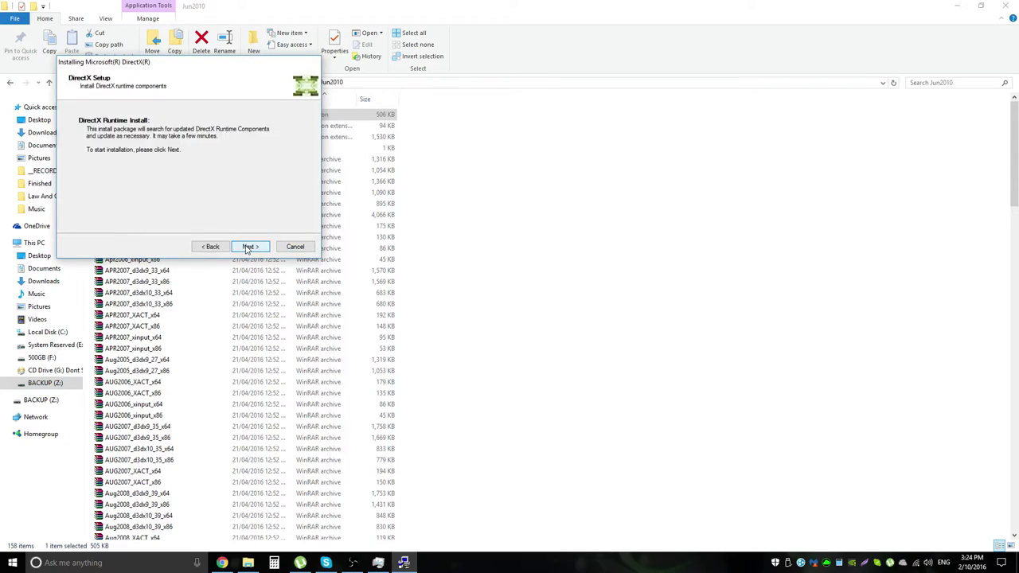
left_click(247, 246)
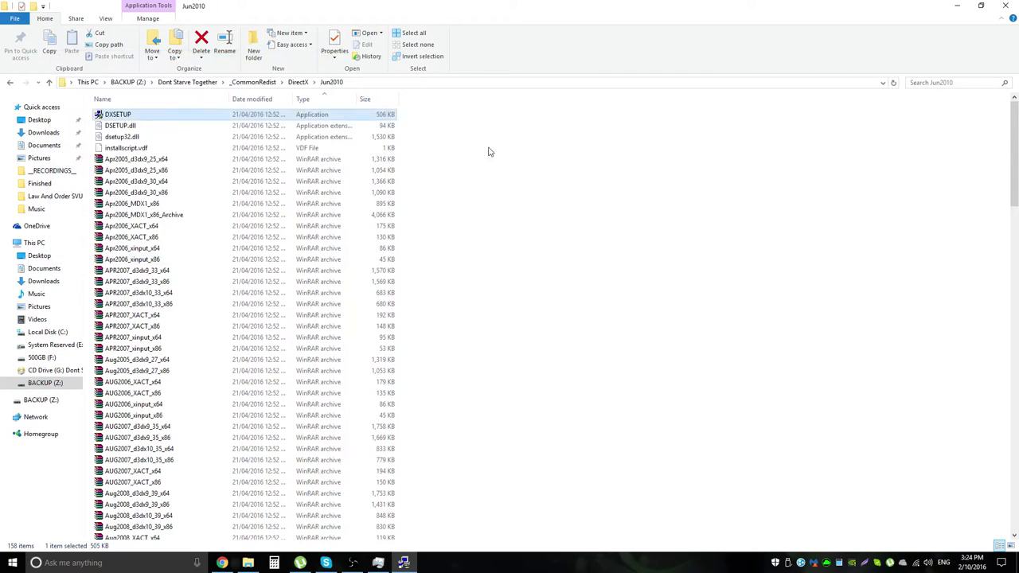
left_click(298, 82)
- Browse the game's bin and data folders, ending in bin with its steam_api files
left_click(252, 83)
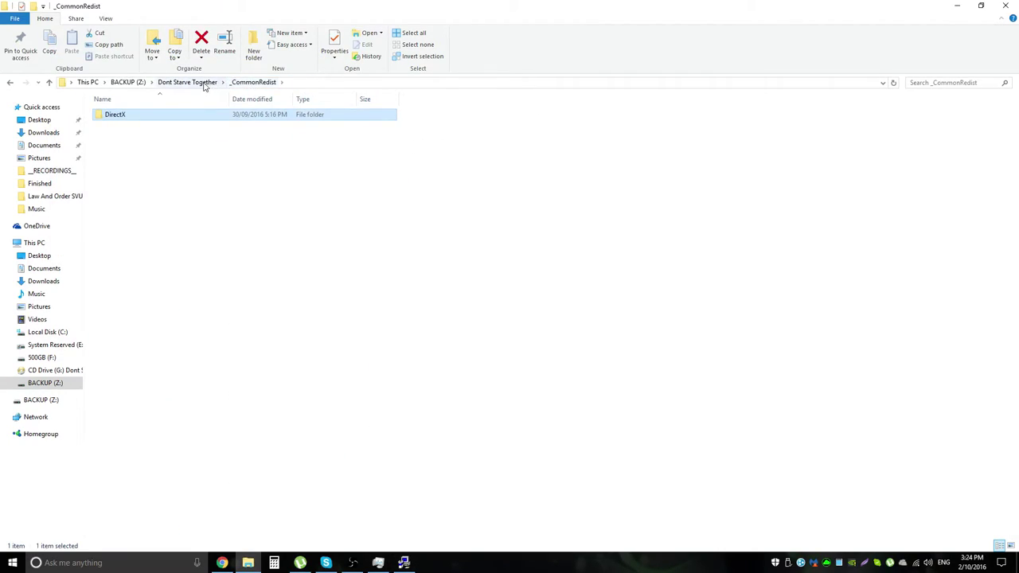
left_click(188, 83)
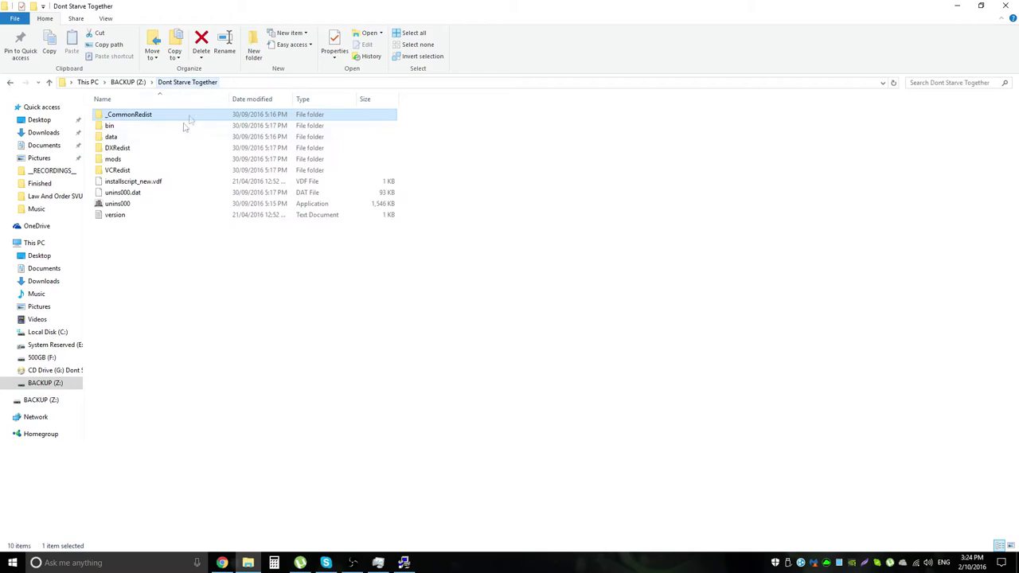
double_click(117, 129)
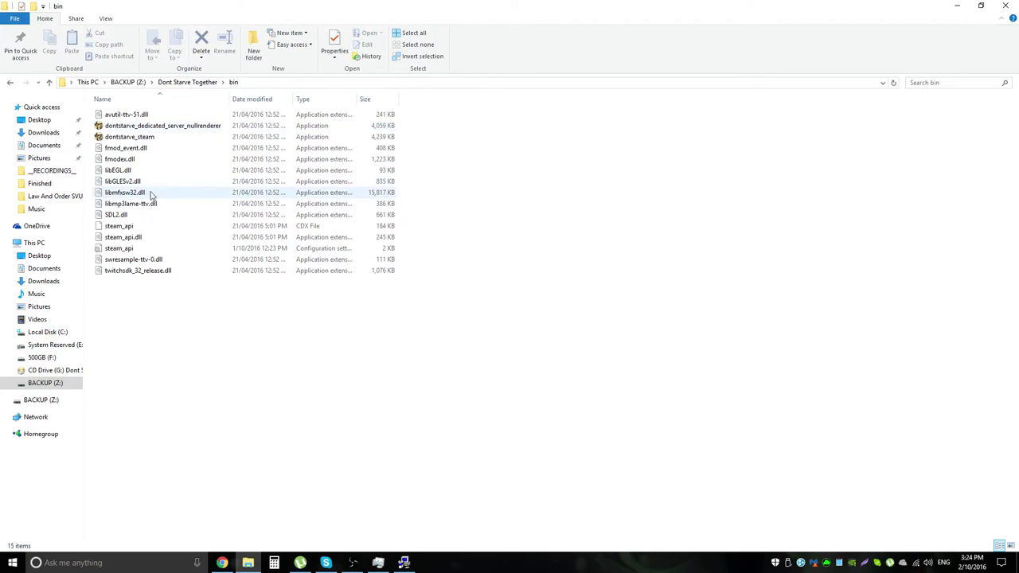
left_click(165, 82)
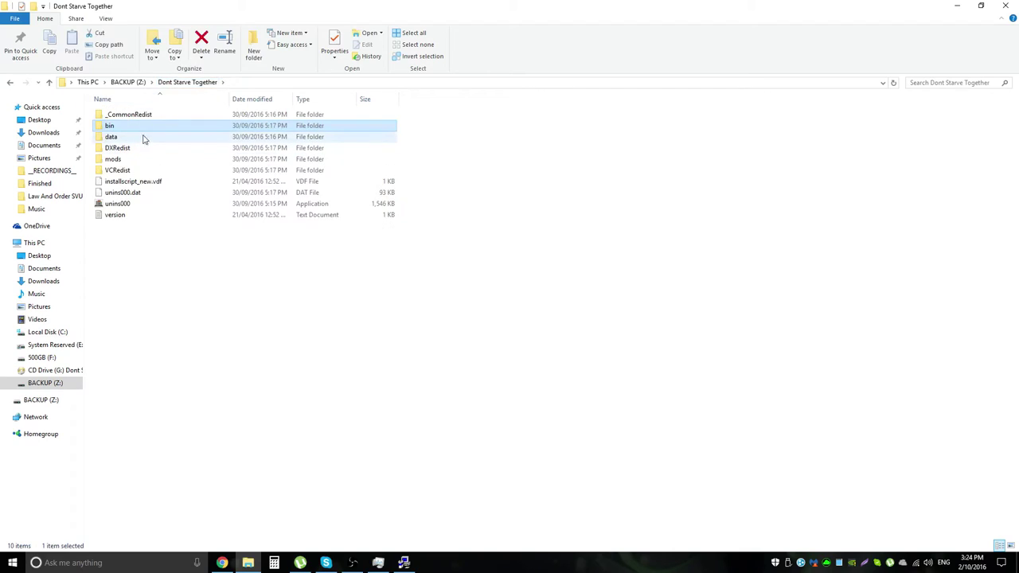
double_click(143, 137)
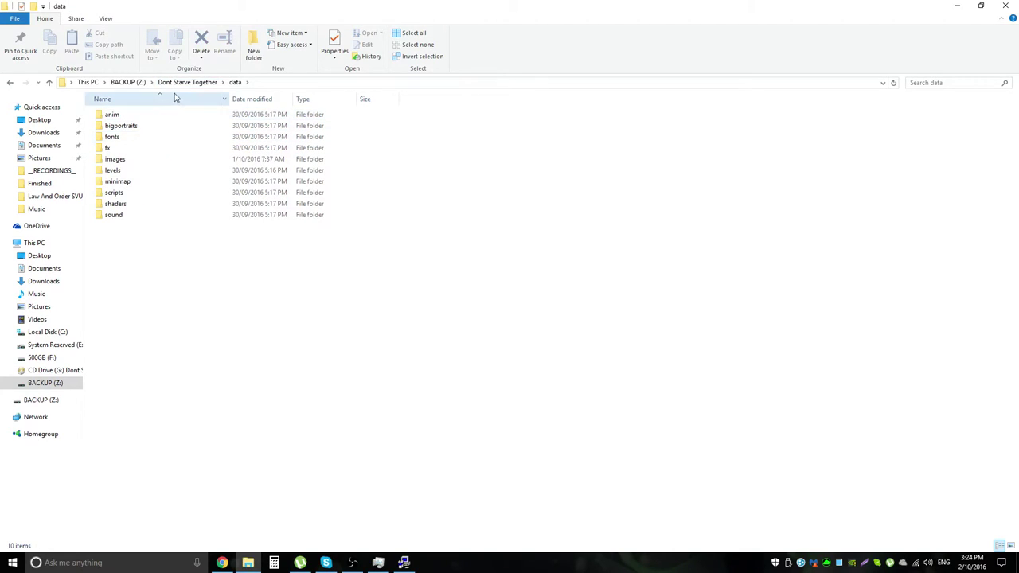
left_click(185, 83)
double_click(130, 128)
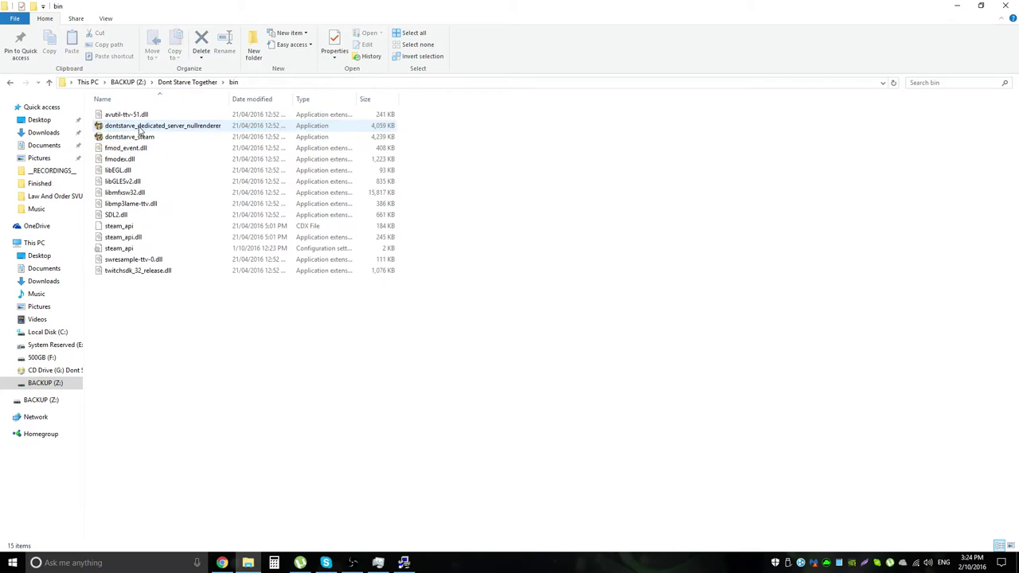
- Open steam_api.ini in Notepad and move its window higher on screen
double_click(139, 250)
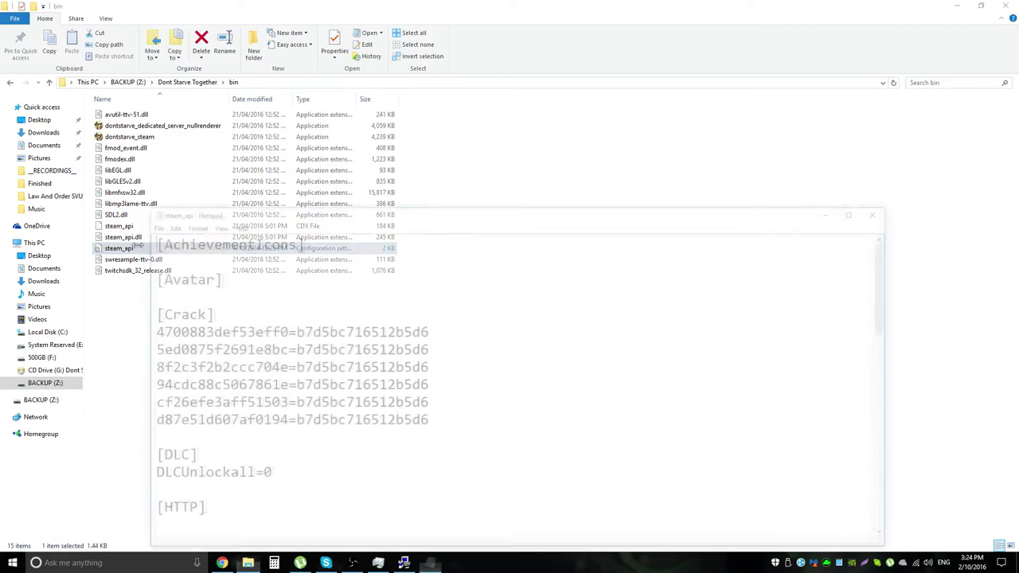
left_click_drag(434, 217, 476, 189)
left_click(901, 184)
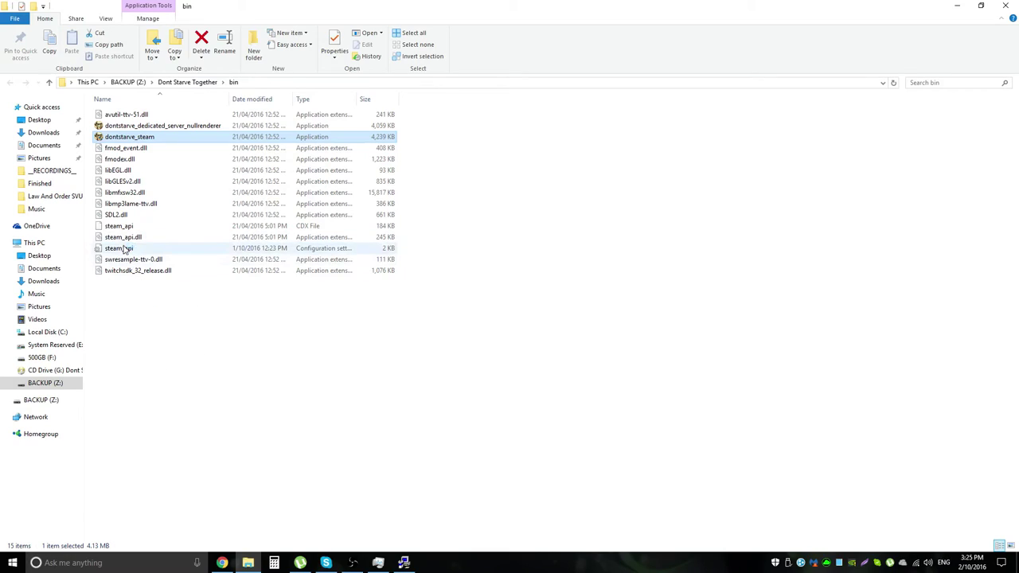
double_click(128, 248)
left_click_drag(282, 184, 267, 320)
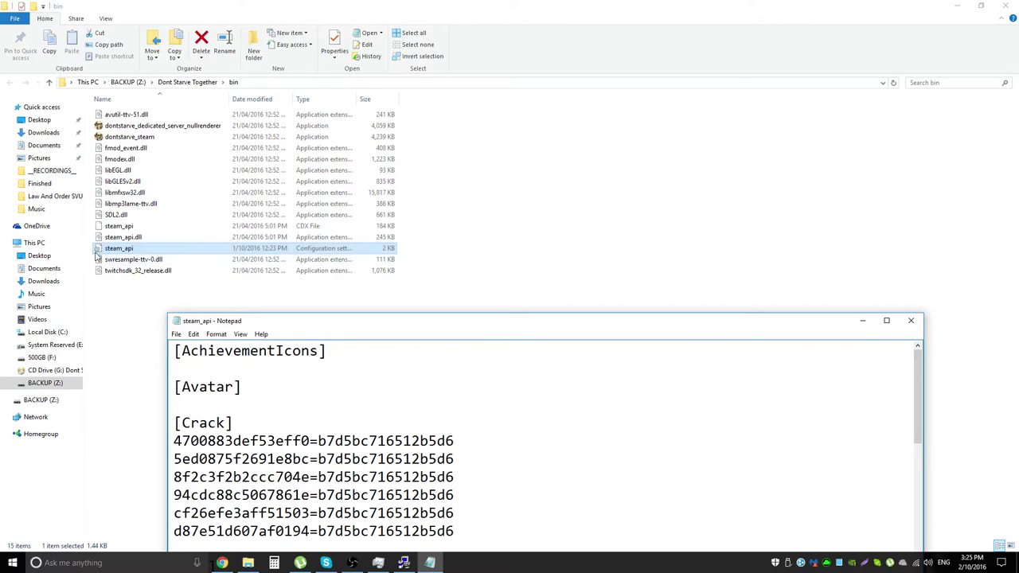
left_click_drag(555, 328, 570, 106)
- Scroll down to the [Settings] section, select the UserName value, then bring uTorrent forward
scroll(361, 243, "down", 3)
scroll(361, 244, "down", 9)
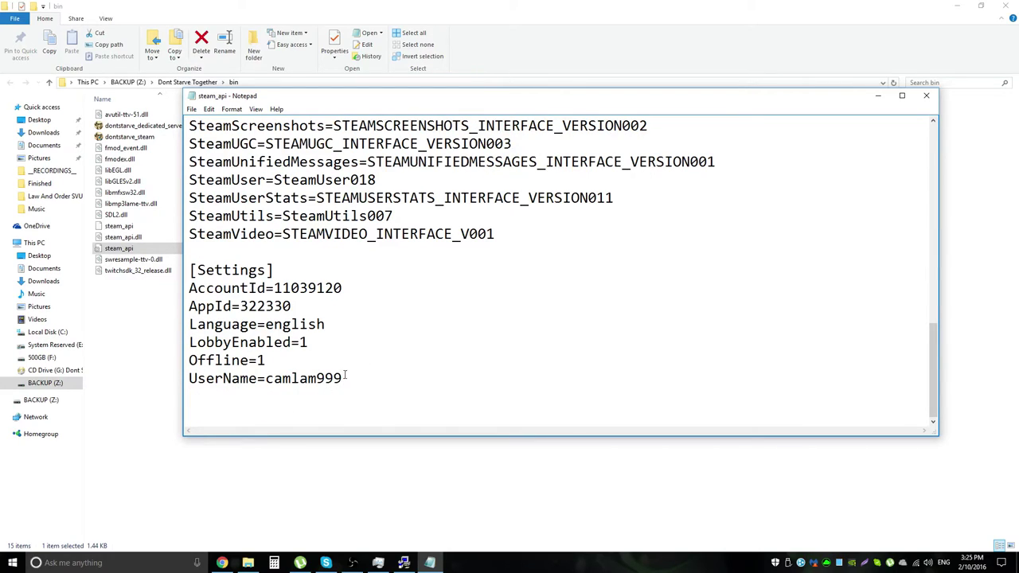
left_click_drag(345, 377, 266, 378)
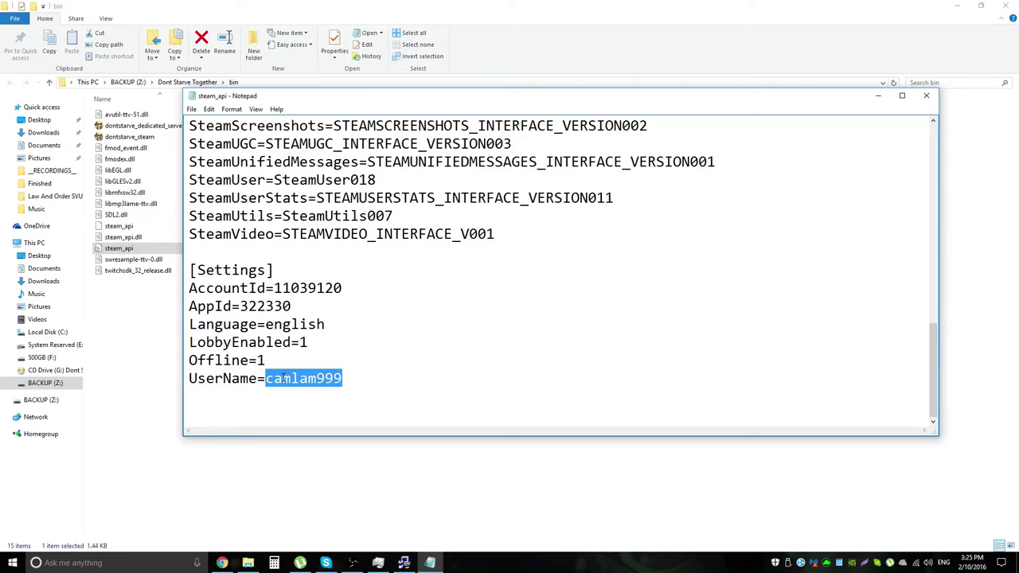
left_click(306, 564)
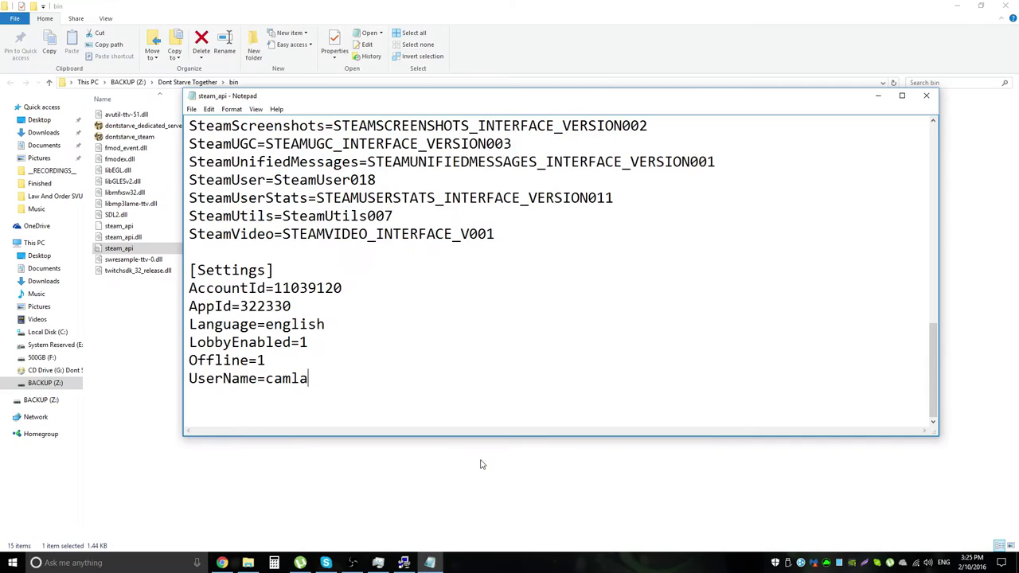
- Type a new user name value and restore the '=' sign on the UserName line
type("m999")
key("Left")
key("BackSpace")
key("Left")
key("Left")
key("Left")
key("Right")
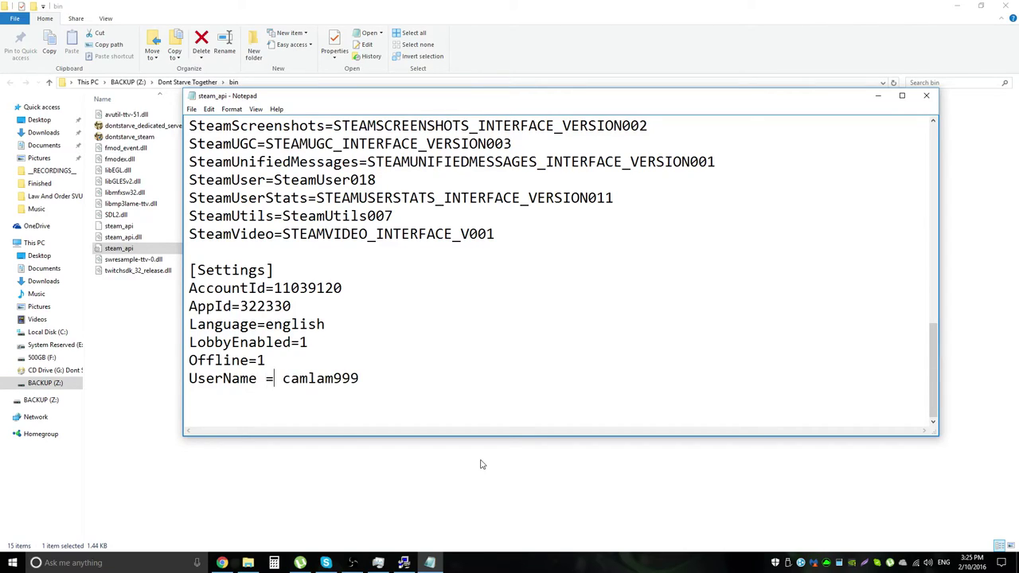
key("BackSpace")
key("BackSpace")
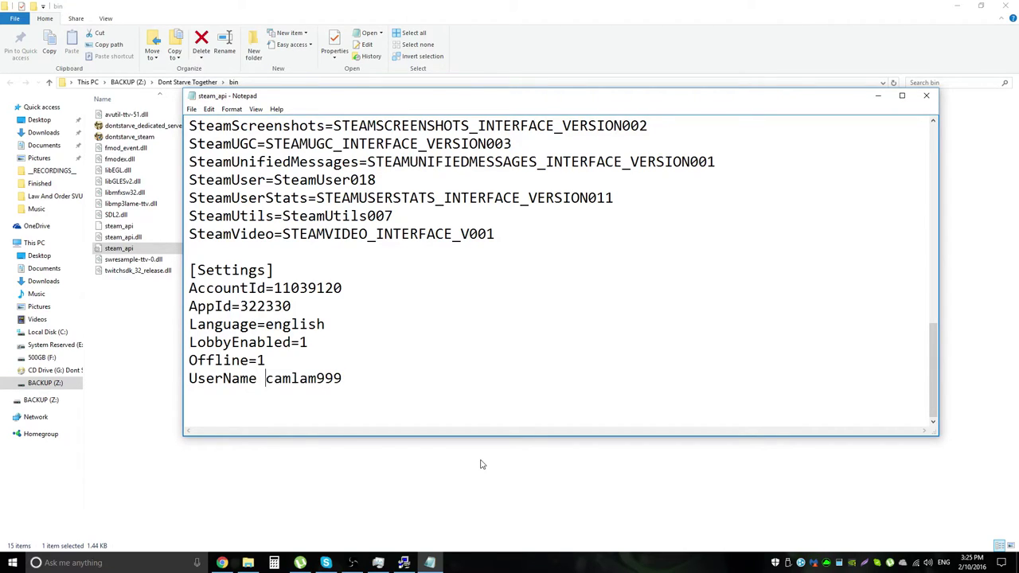
key("BackSpace")
type("+")
key("BackSpace")
type("=")
left_click_drag(350, 382, 272, 388)
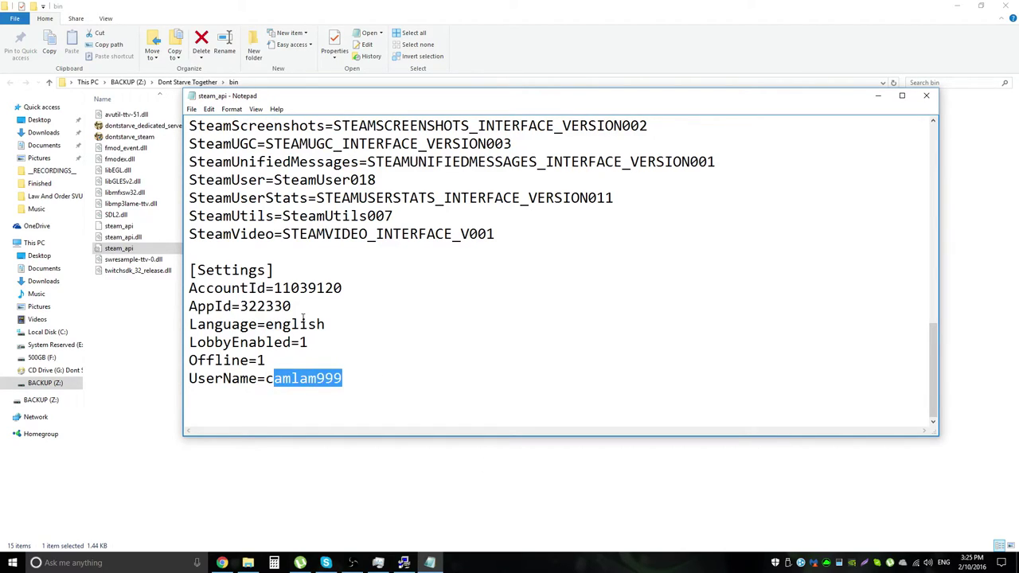
- Look over the AccountId and language lines, scroll through the file, and close Notepad
left_click_drag(189, 290, 335, 288)
left_click(348, 329)
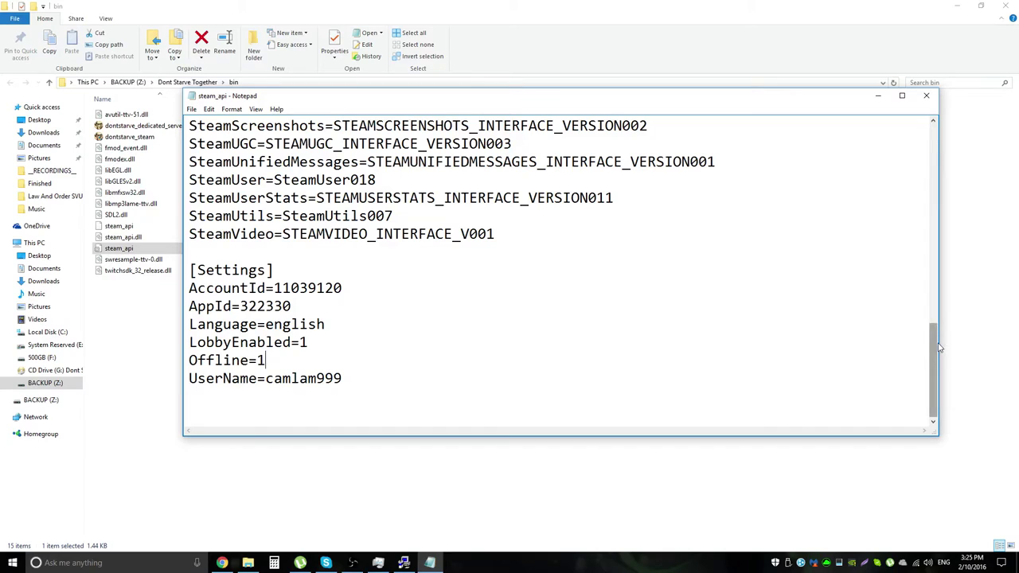
left_click_drag(940, 347, 934, 163)
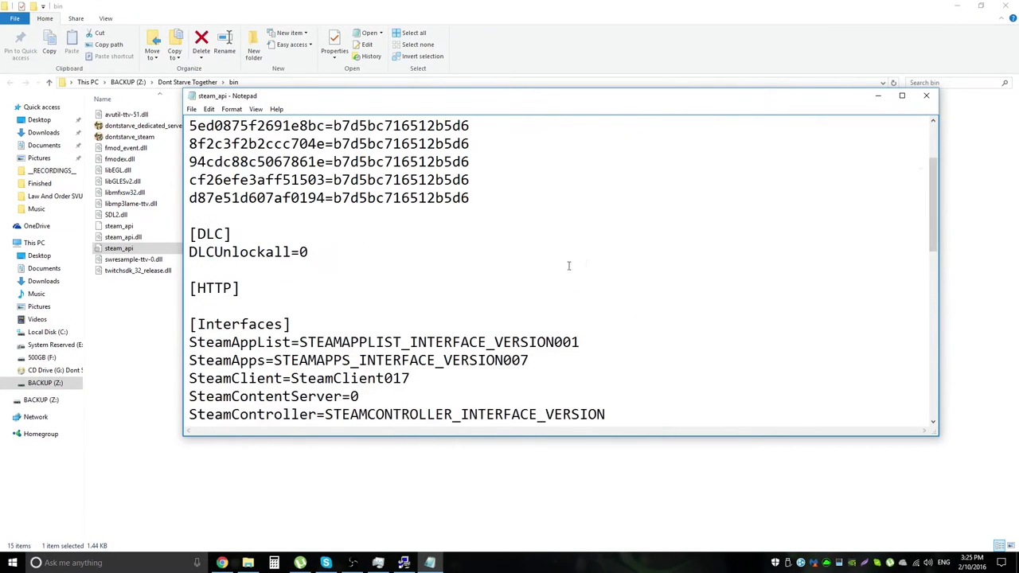
left_click_drag(933, 199, 934, 155)
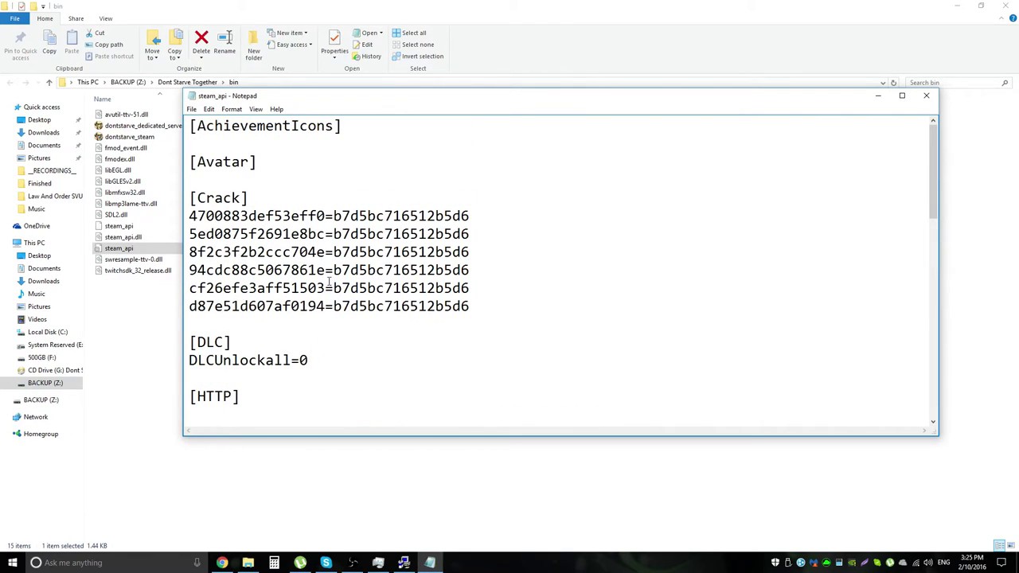
scroll(328, 283, "down", 4)
scroll(328, 283, "up", 4)
left_click(929, 94)
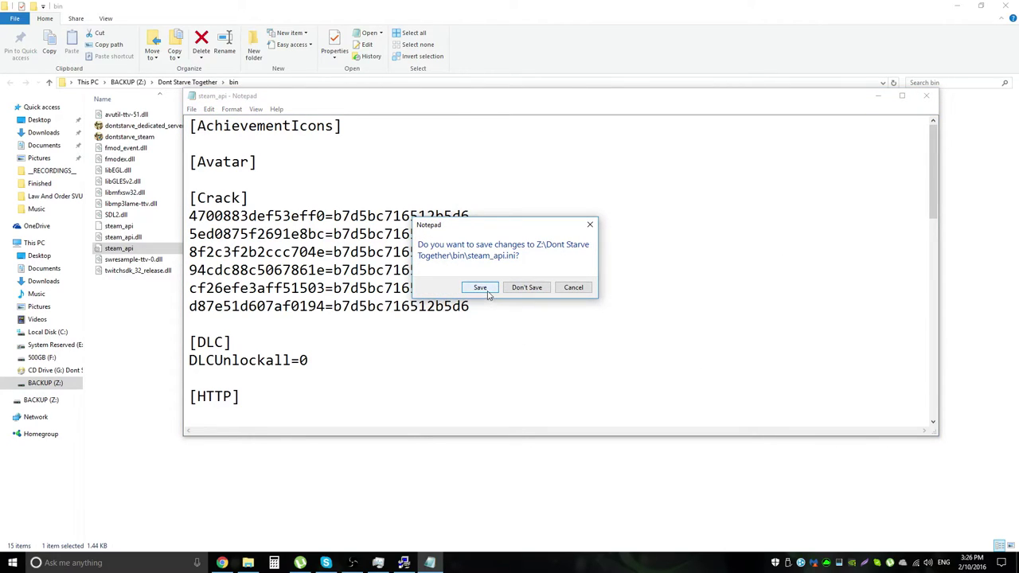
- Save steam_api.ini and mark it Read-only in its Properties
left_click(487, 291)
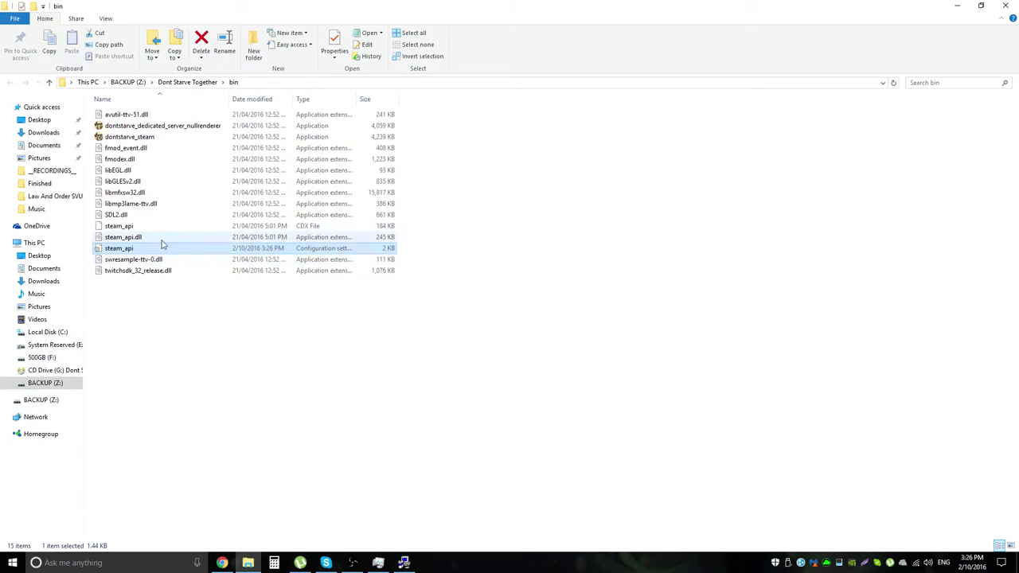
right_click(137, 250)
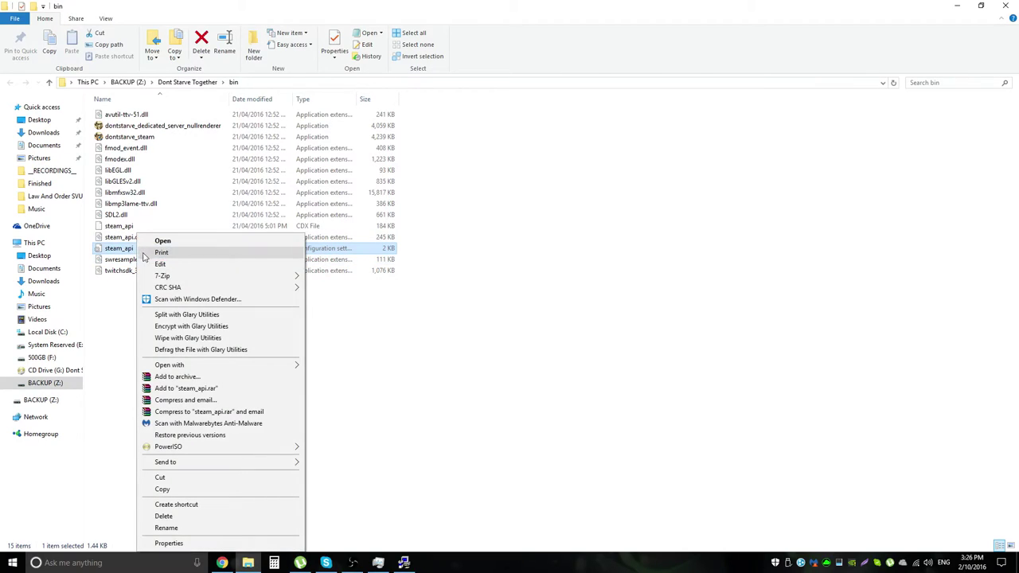
left_click(169, 543)
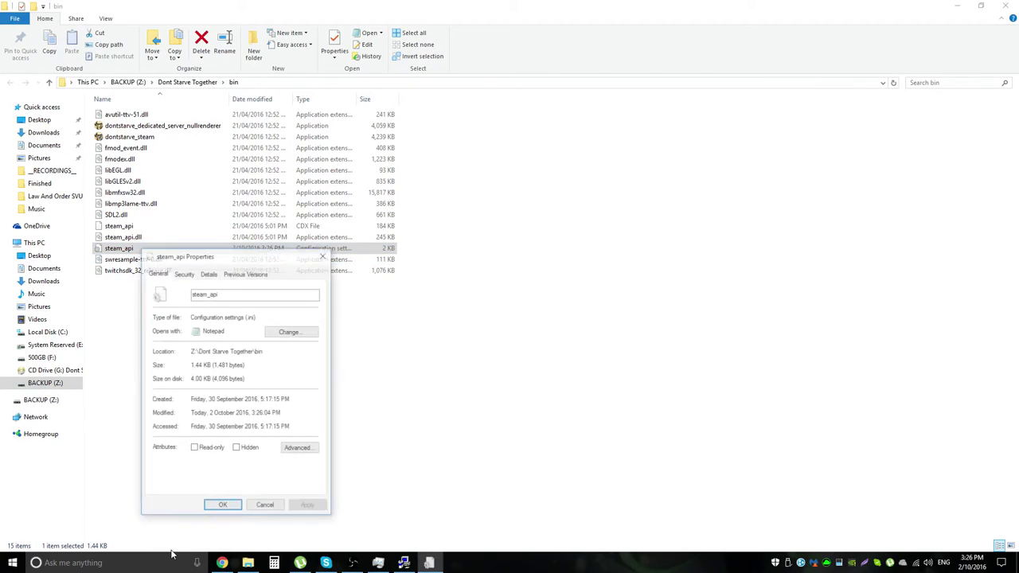
left_click(194, 449)
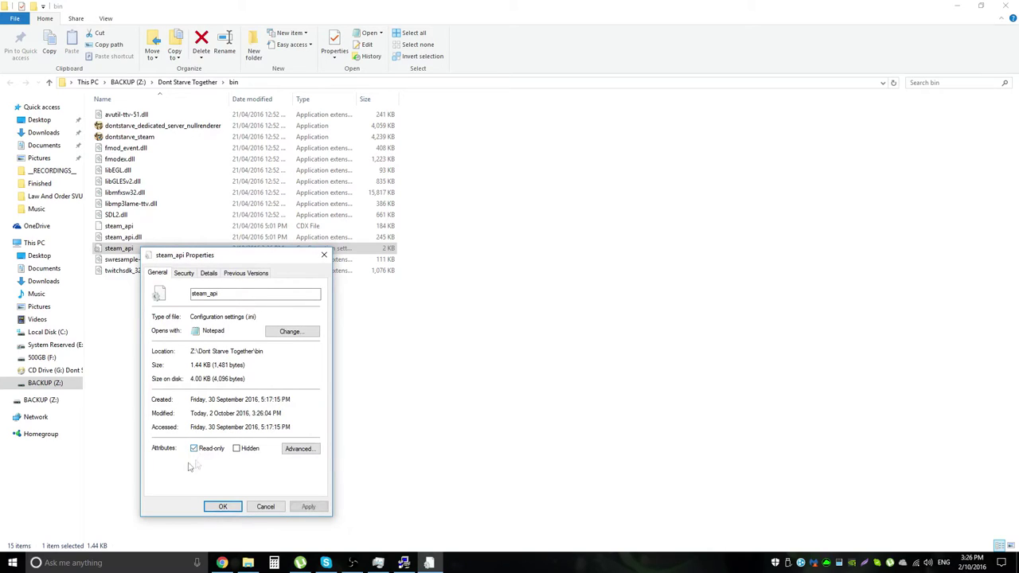
left_click(316, 506)
left_click(223, 507)
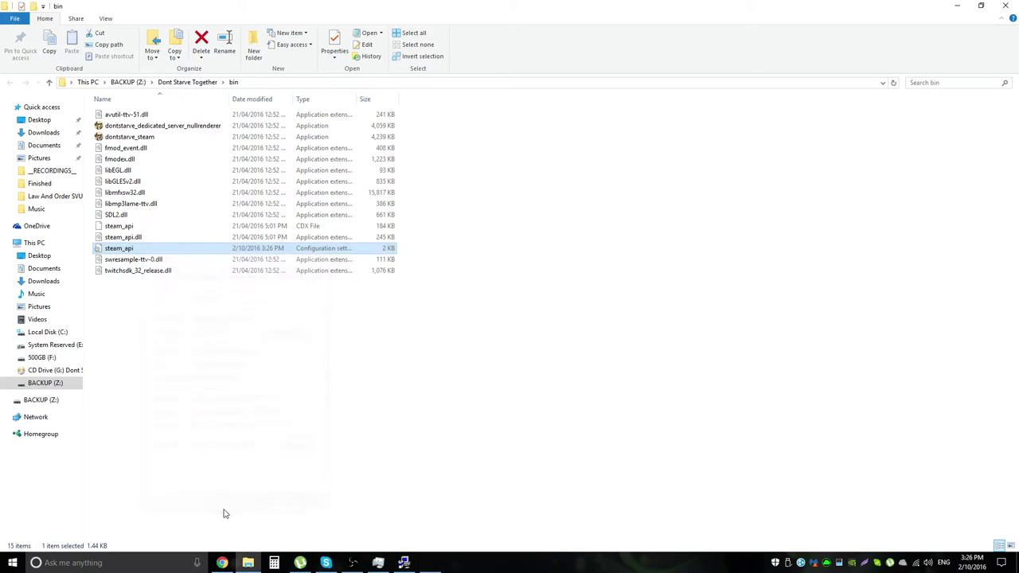
- Reopen steam_api in Notepad, append '2' to the user name, then close without saving
right_click(134, 251)
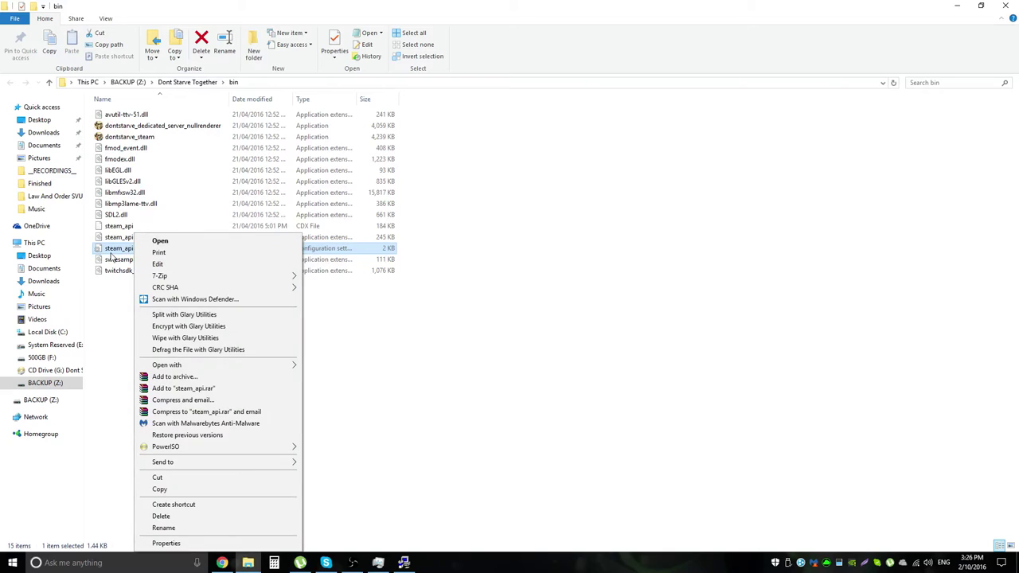
left_click(158, 264)
scroll(340, 370, "down", 12)
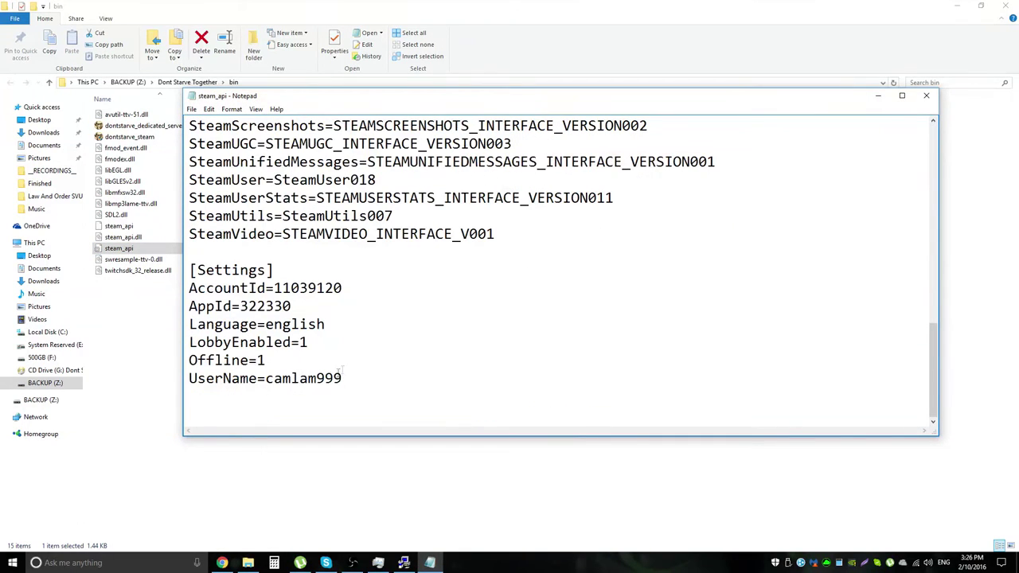
left_click(609, 392)
type("2")
left_click(926, 96)
left_click(483, 287)
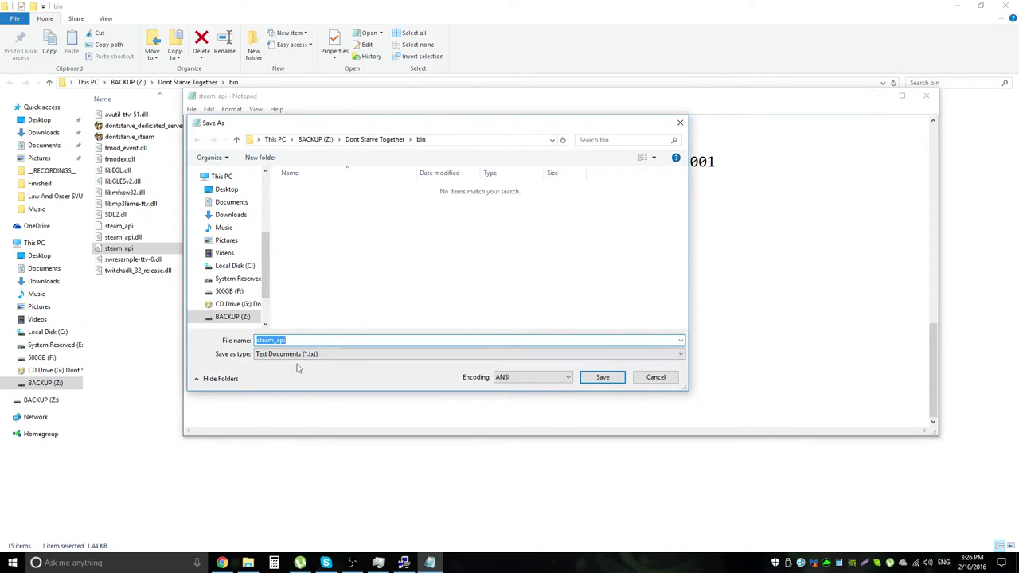
left_click(680, 123)
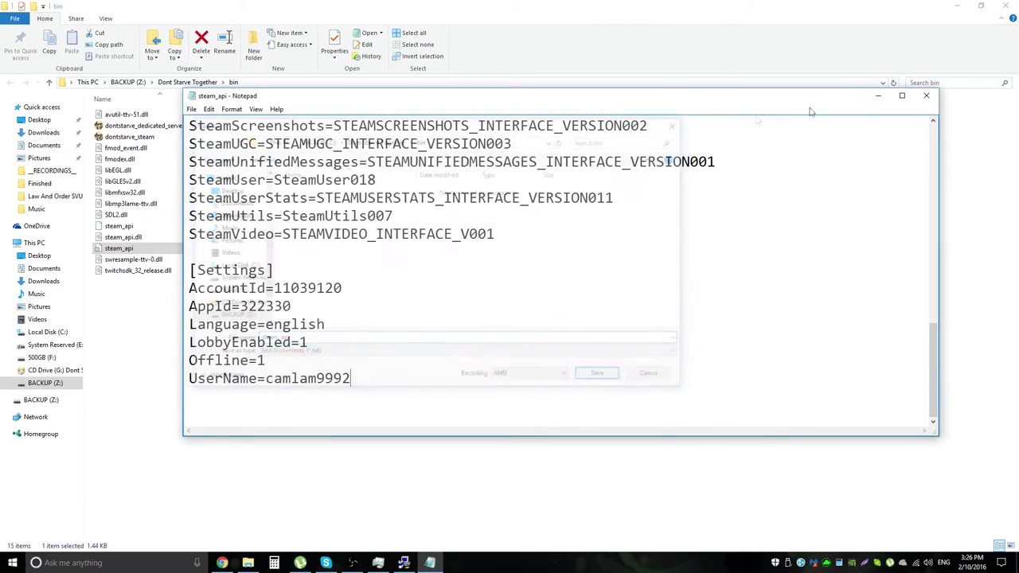
left_click(927, 95)
left_click(526, 287)
- Untick Read-only in steam_api's Properties, apply it, and reopen Properties to confirm it's cleared
right_click(117, 252)
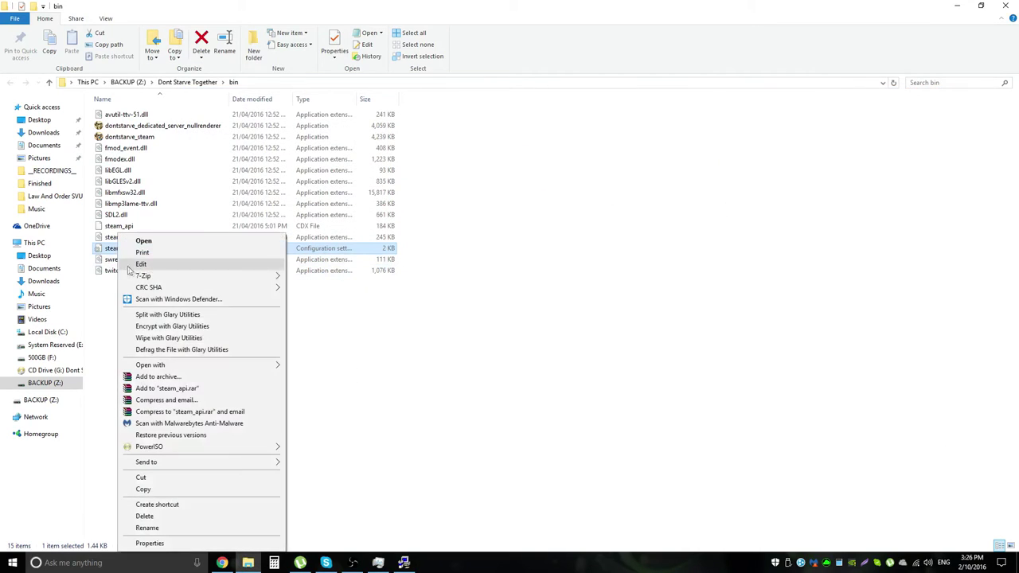
left_click(151, 544)
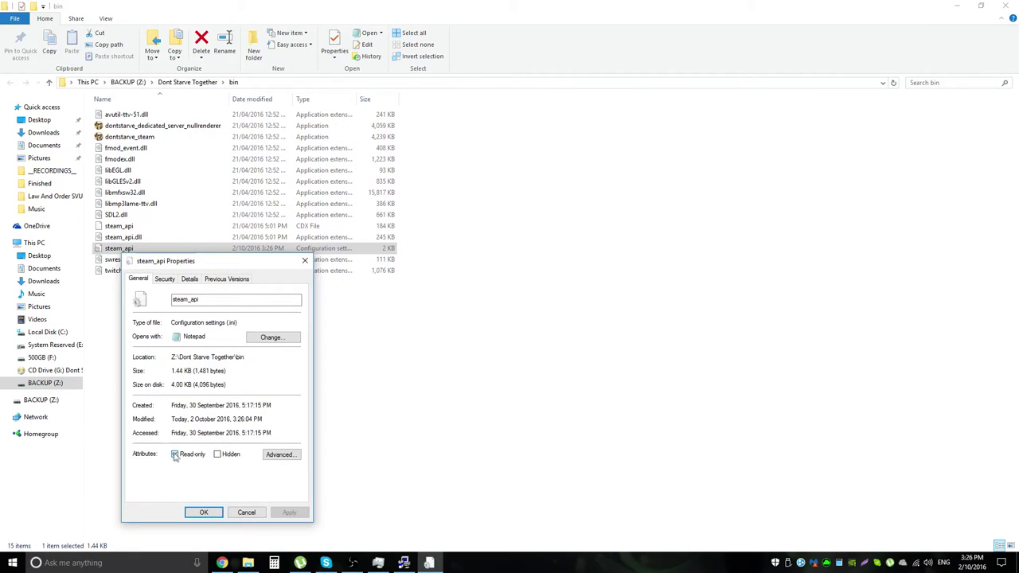
left_click(176, 455)
left_click(289, 512)
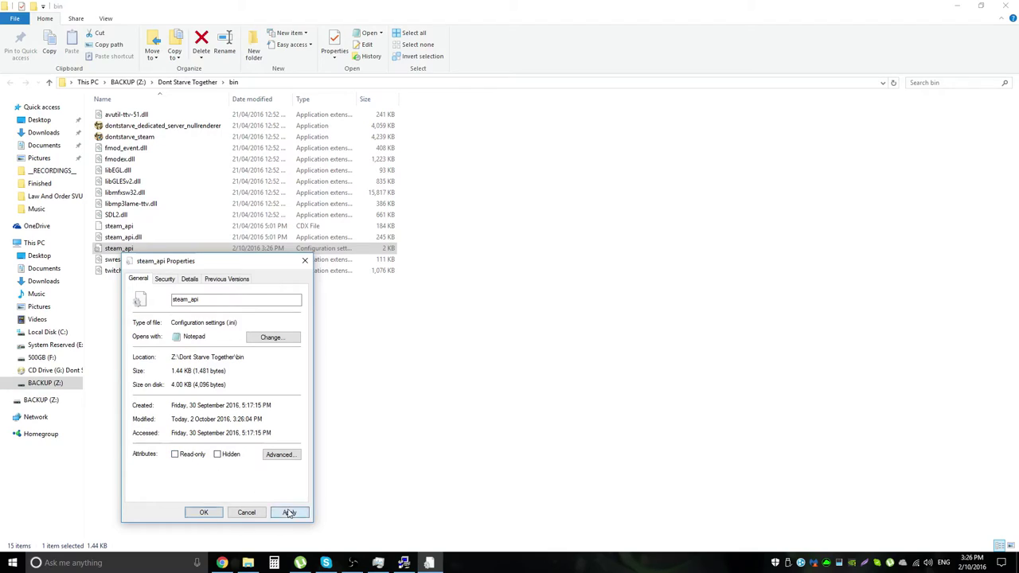
left_click(201, 512)
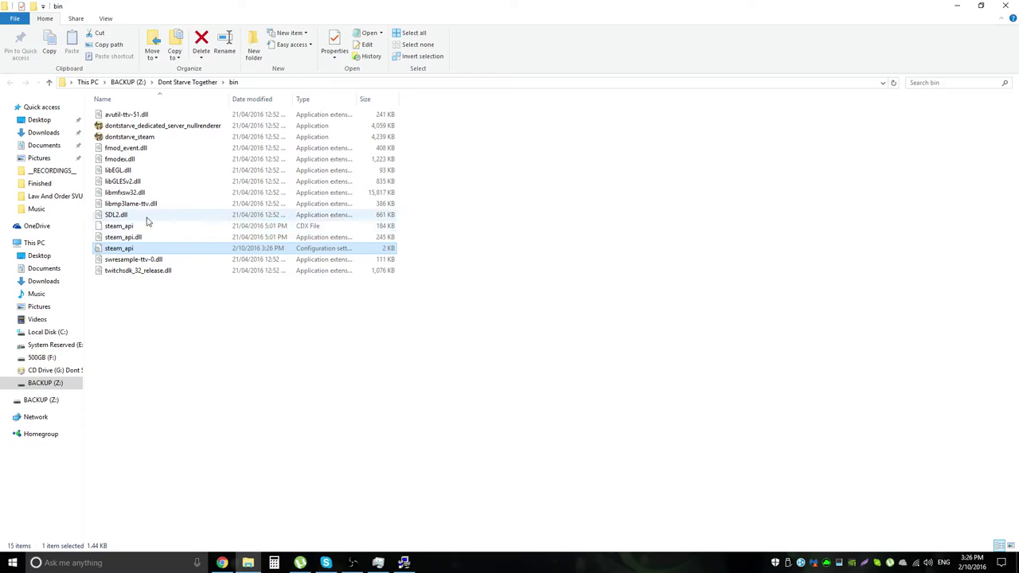
right_click(179, 249)
left_click(211, 541)
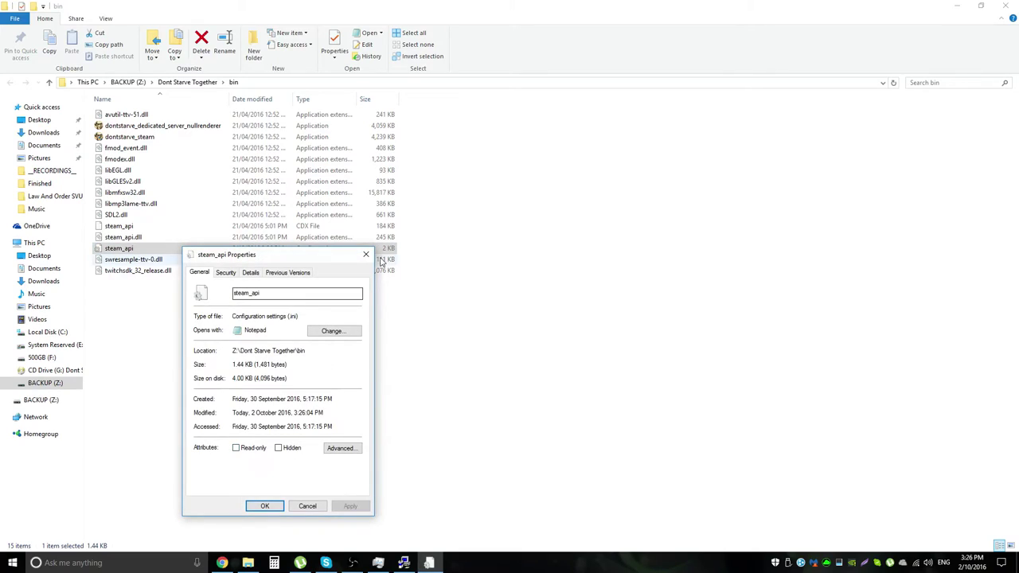
left_click(366, 254)
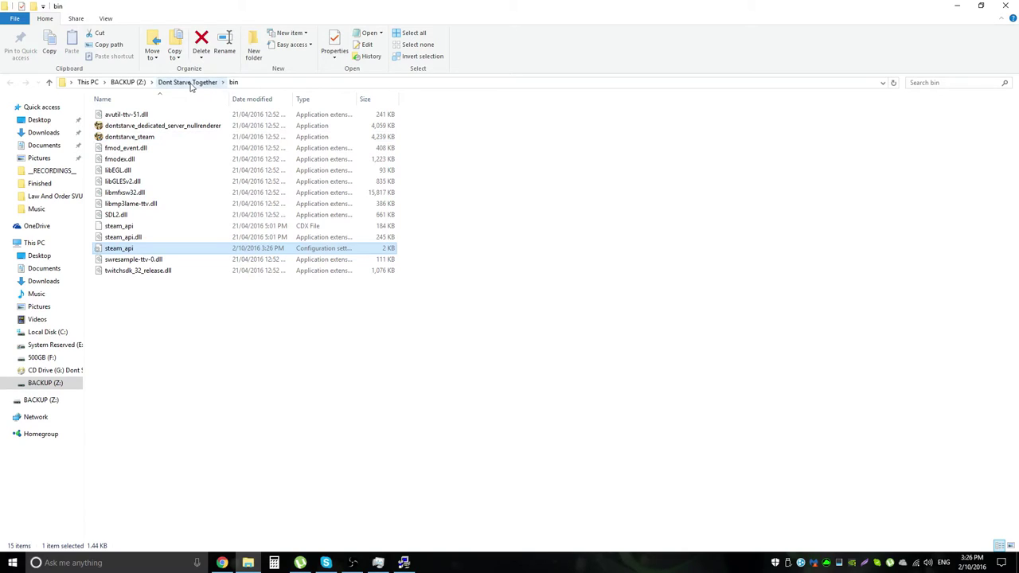
- Browse the mods folder, return to the Dont Starve Together folder, and bring Chrome forward
left_click(191, 82)
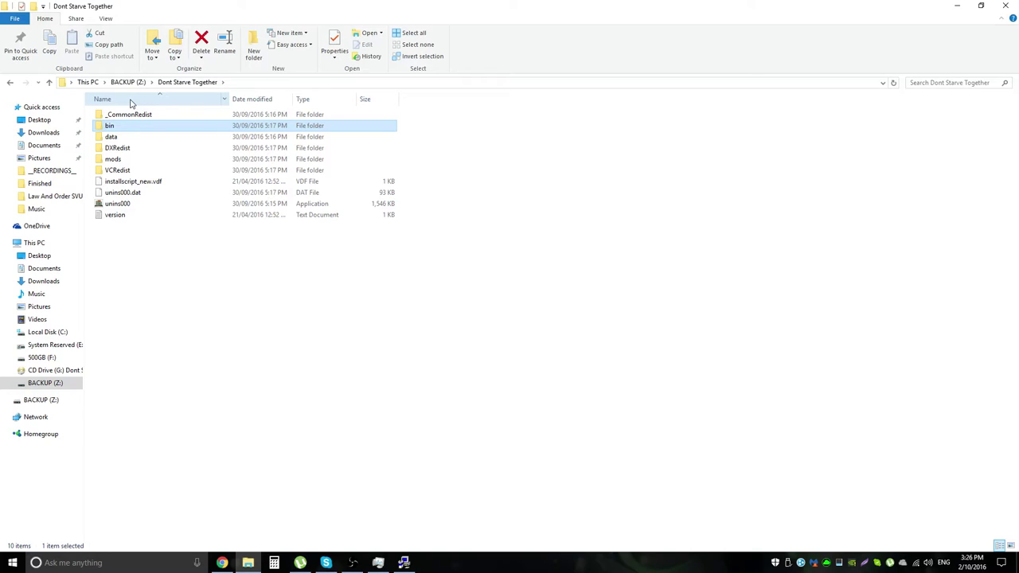
double_click(141, 159)
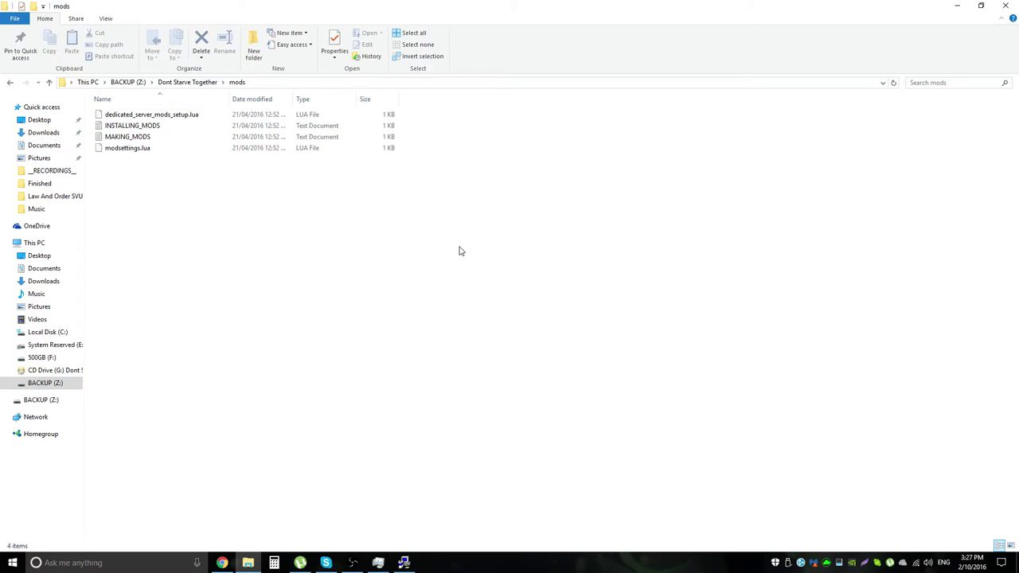
left_click(183, 83)
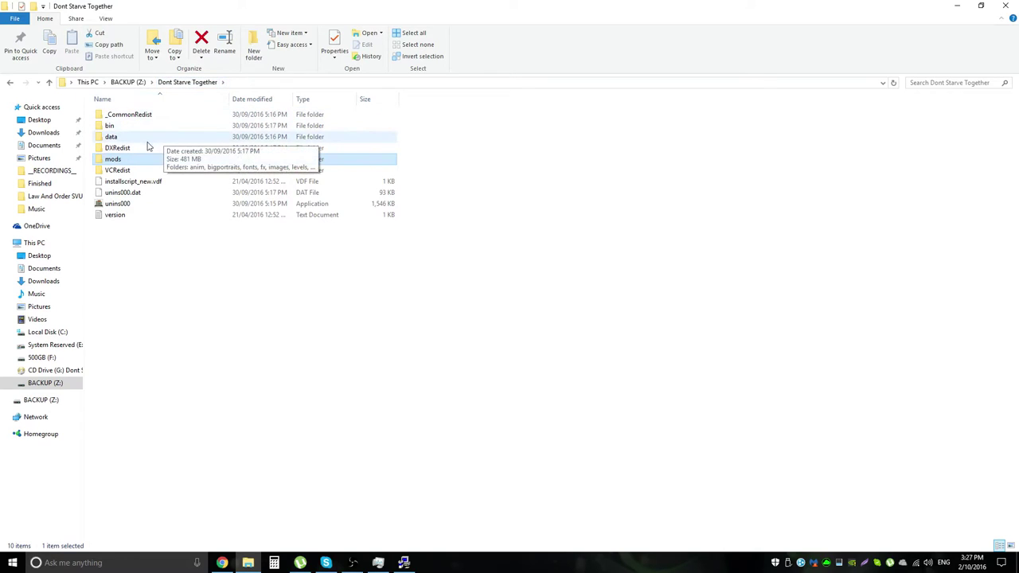
left_click(222, 563)
- Open store.steampowered.com in a new Chrome tab
left_click(220, 8)
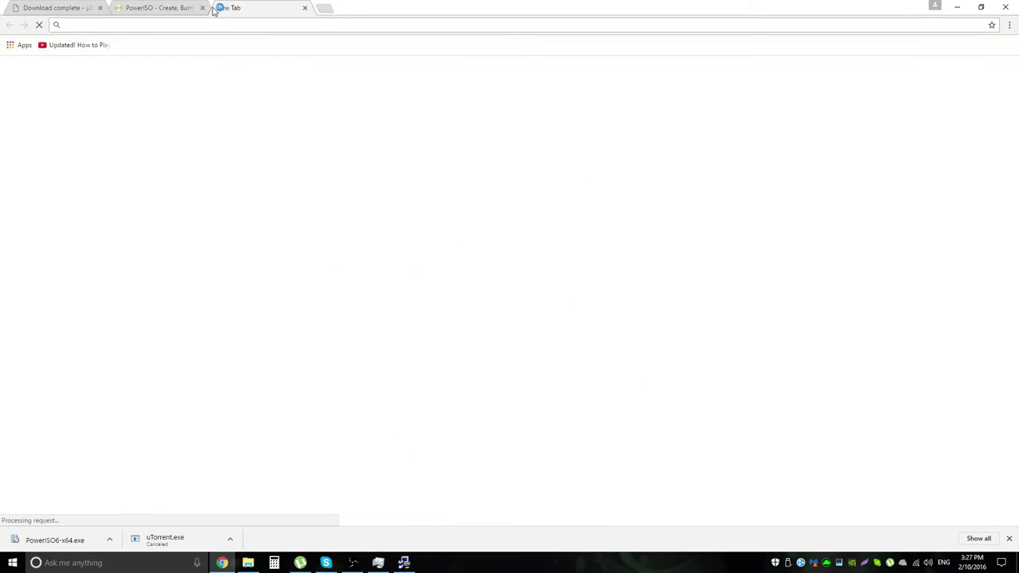
type("store.steampowered.com")
key("Return")
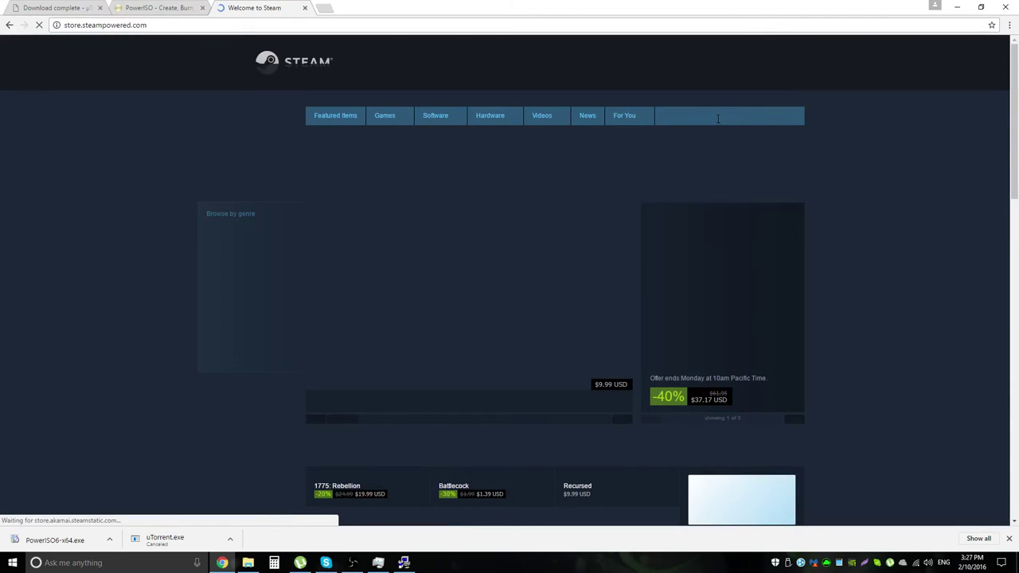
- Search the Steam store for 'dont sta', then close that tab and minimize Chrome
left_click(715, 116)
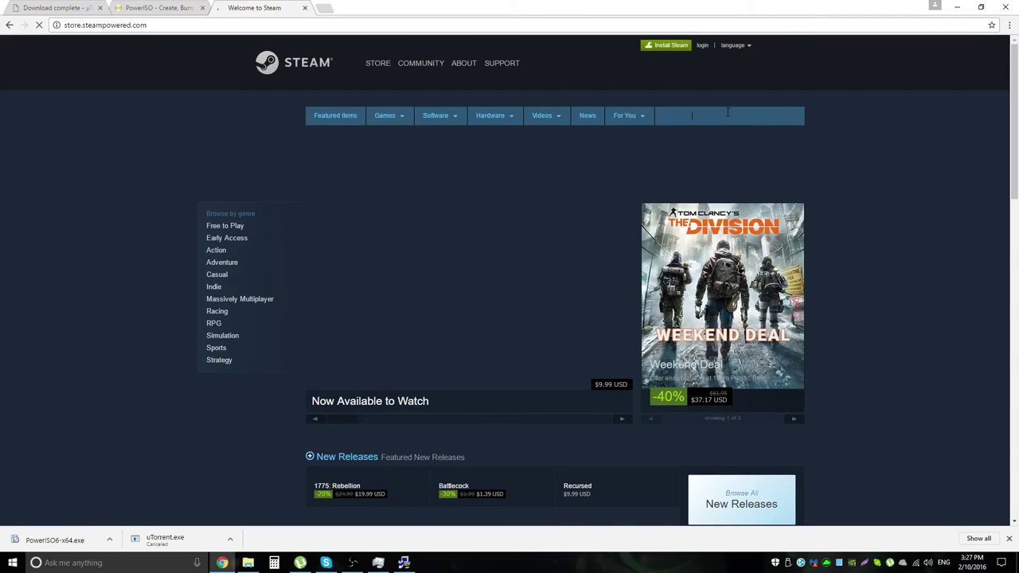
type("dont s")
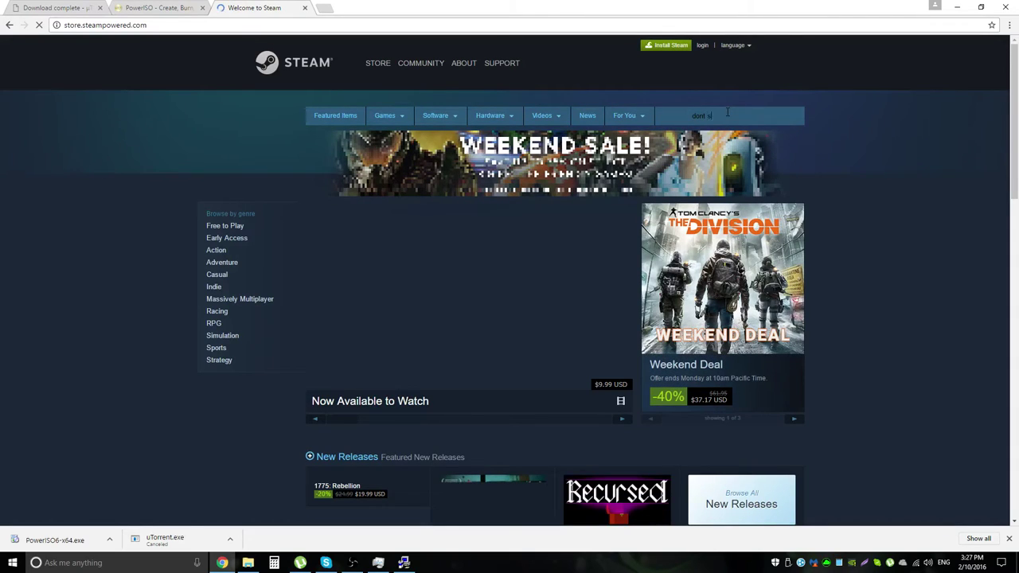
type("ta")
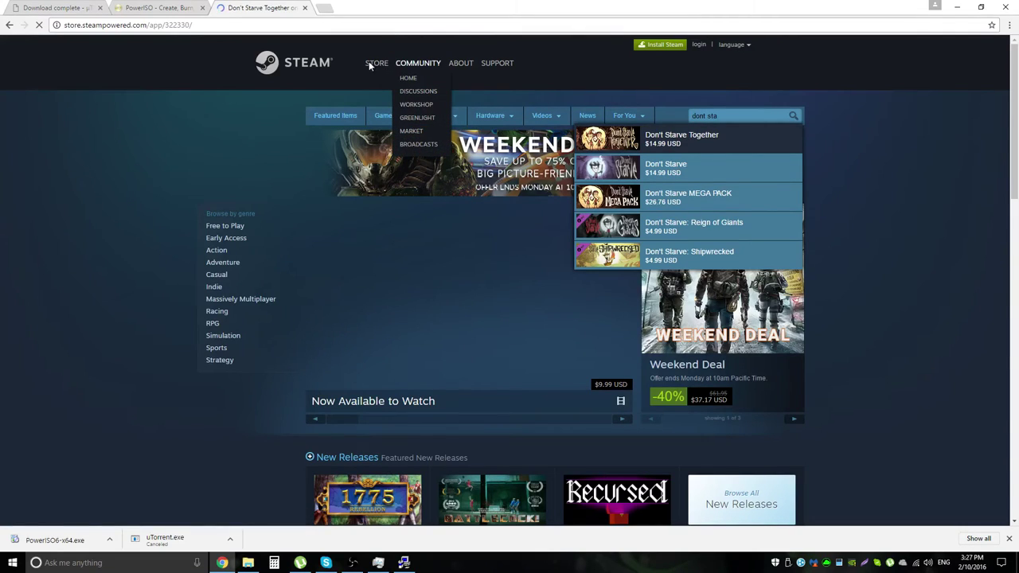
left_click(304, 8)
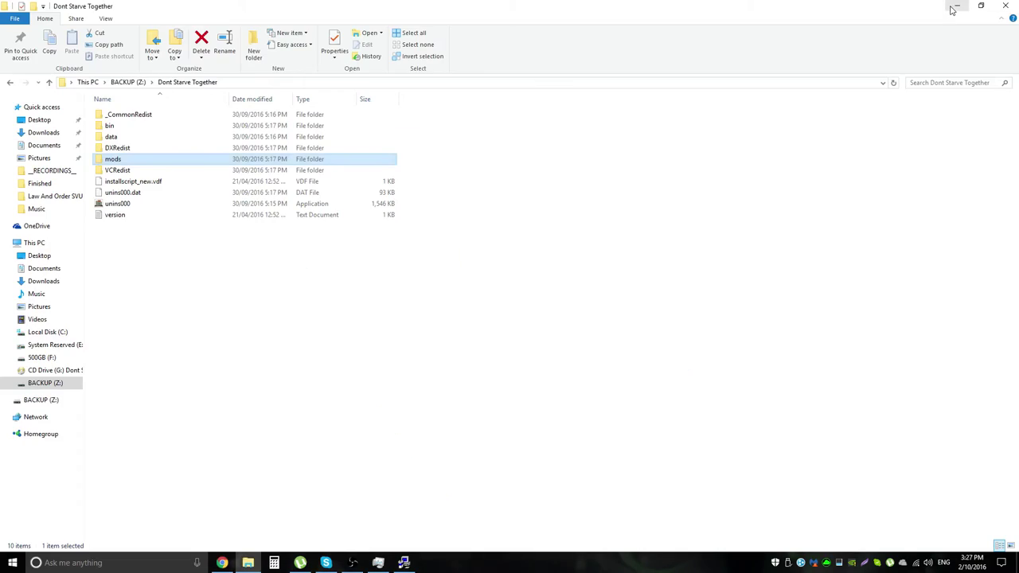
left_click(955, 8)
- Open the mods folder and read the INSTALLING_MODS readme, highlighting the Klei forums downloads address
double_click(140, 162)
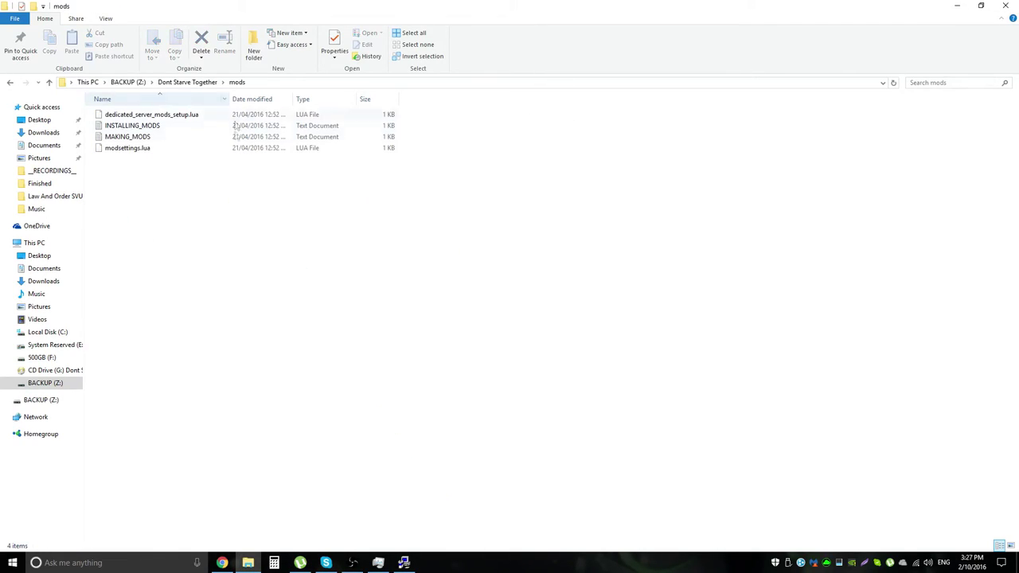
double_click(189, 126)
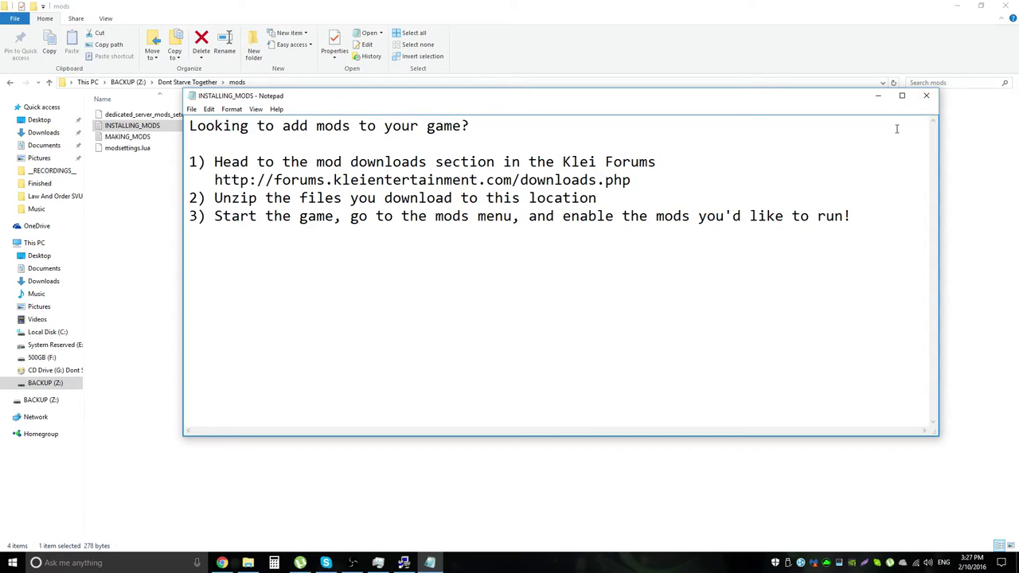
left_click_drag(633, 180, 723, 172)
left_click(350, 180)
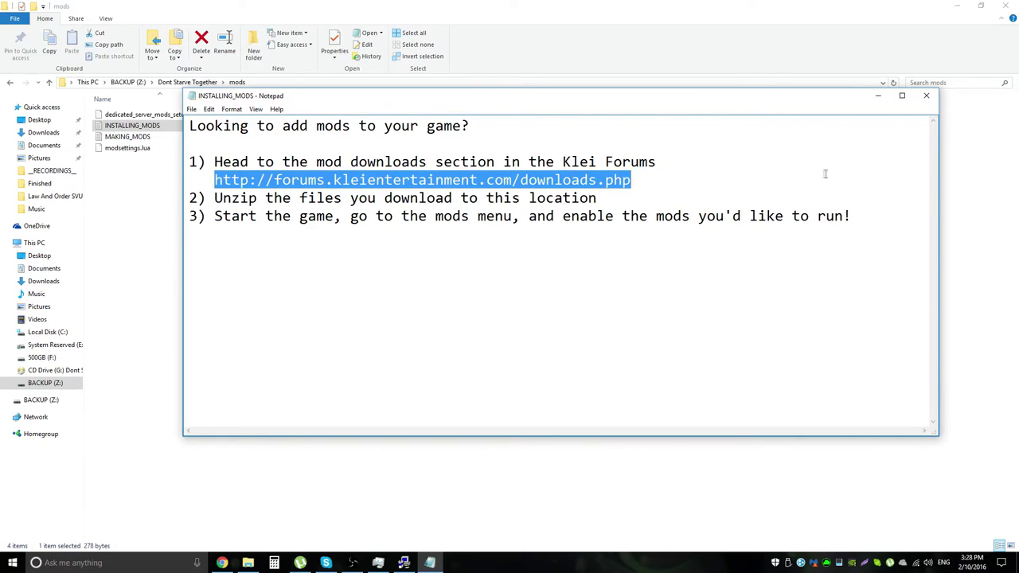
left_click(927, 94)
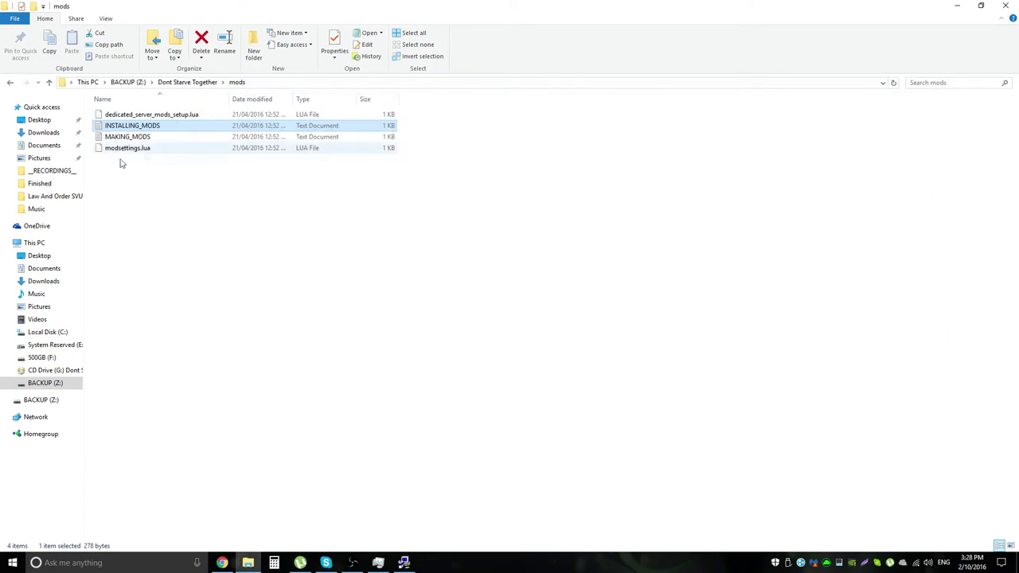
- Read the MAKING_MODS readme in Notepad and close it
double_click(127, 137)
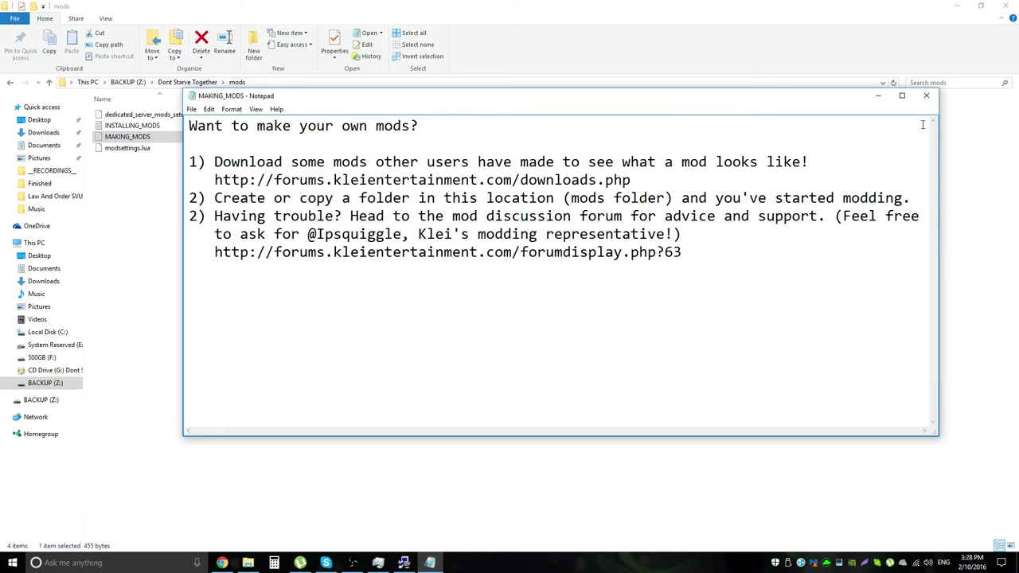
left_click(927, 96)
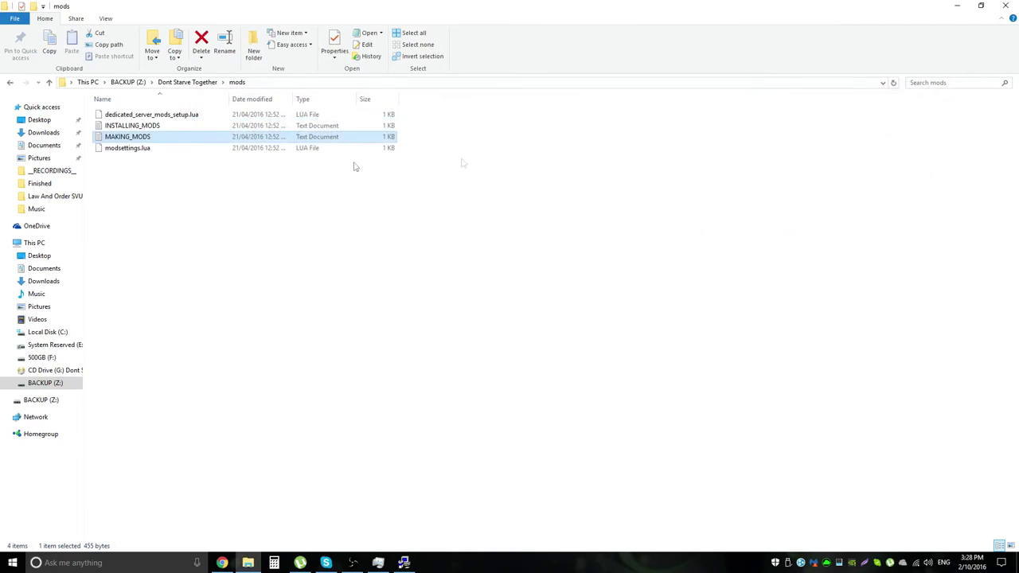
left_click(127, 126)
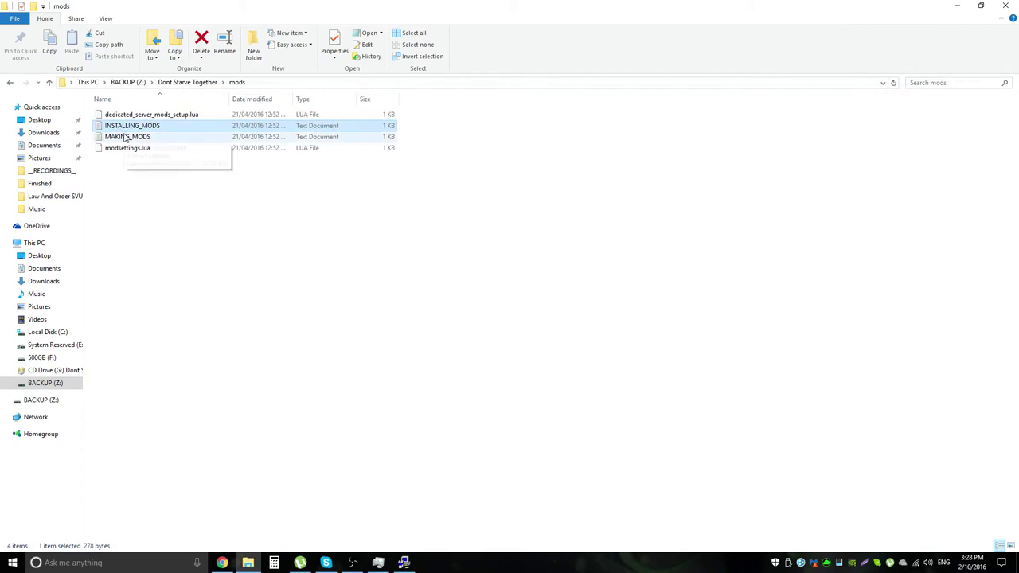
- Go back to the Dont Starve Together folder and click Finish on the DirectX Installation Complete dialog
left_click(187, 82)
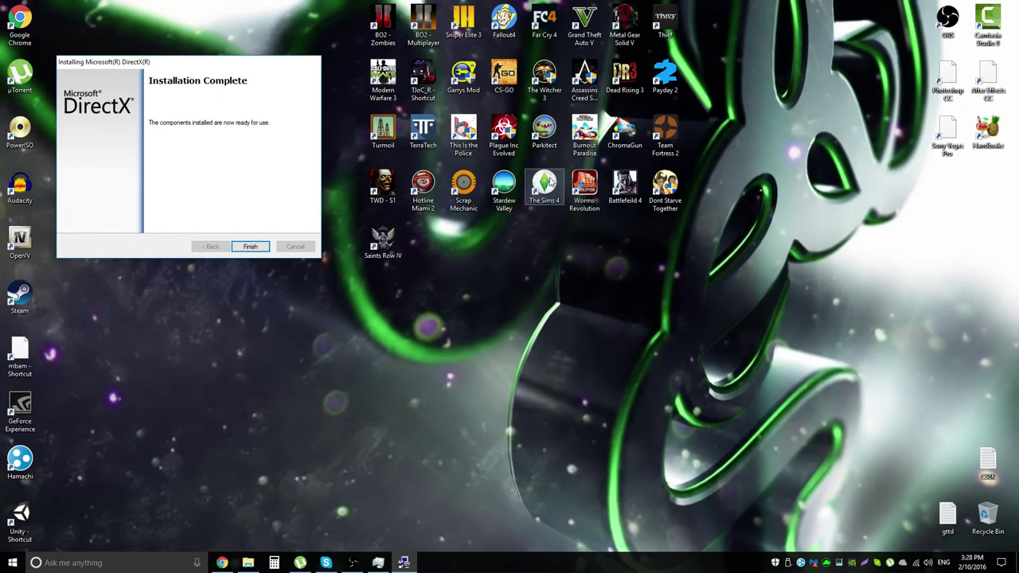
left_click(504, 189)
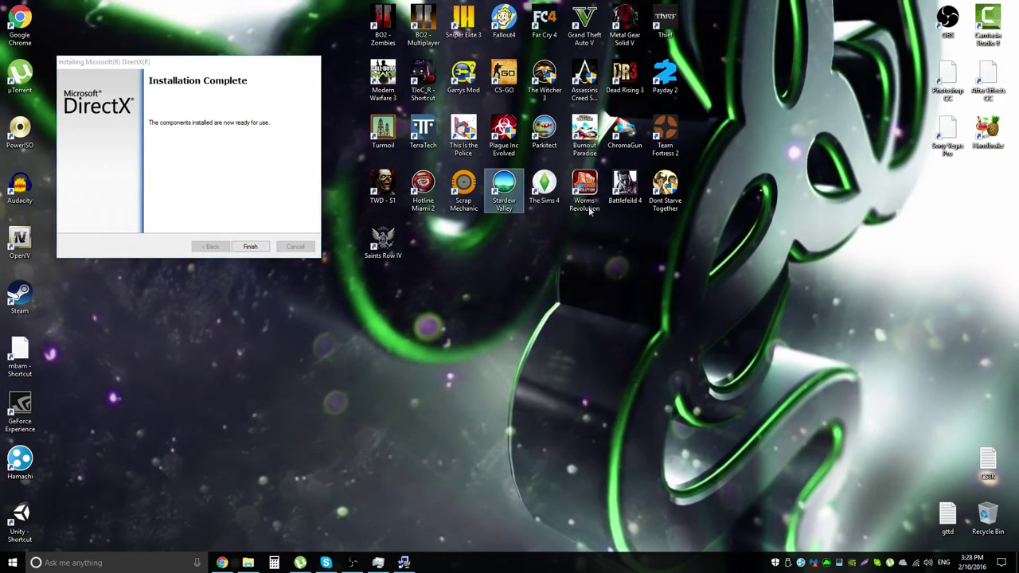
left_click(669, 76)
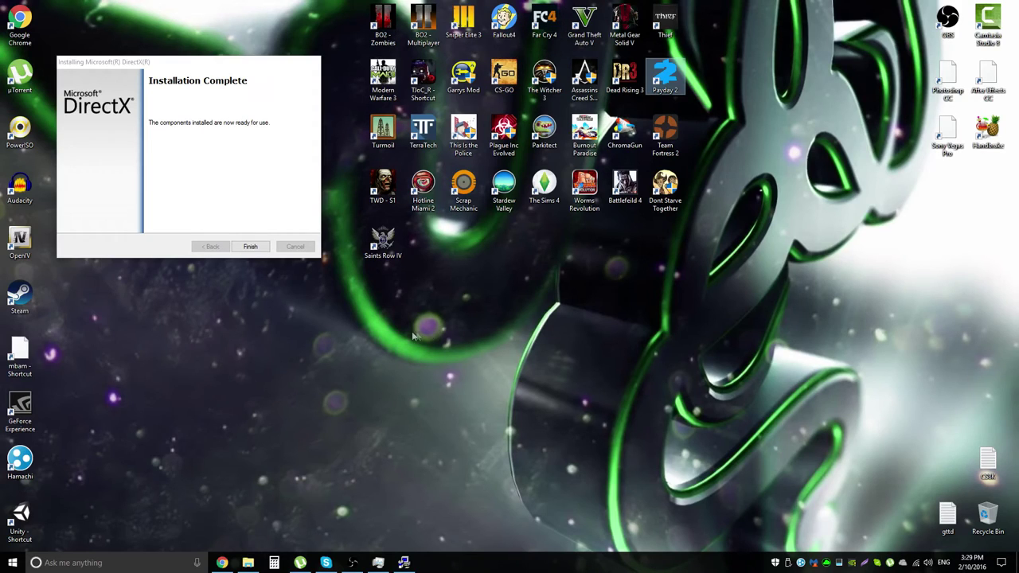
left_click(251, 247)
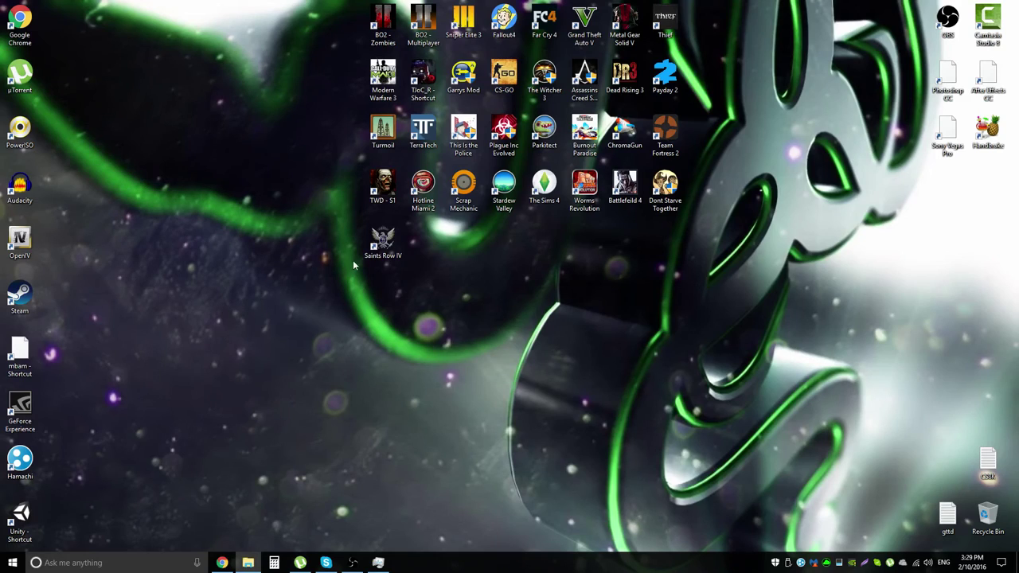
- Select Saints Row IV, then a marquee block of shortcuts, and clear the selection
left_click(402, 237)
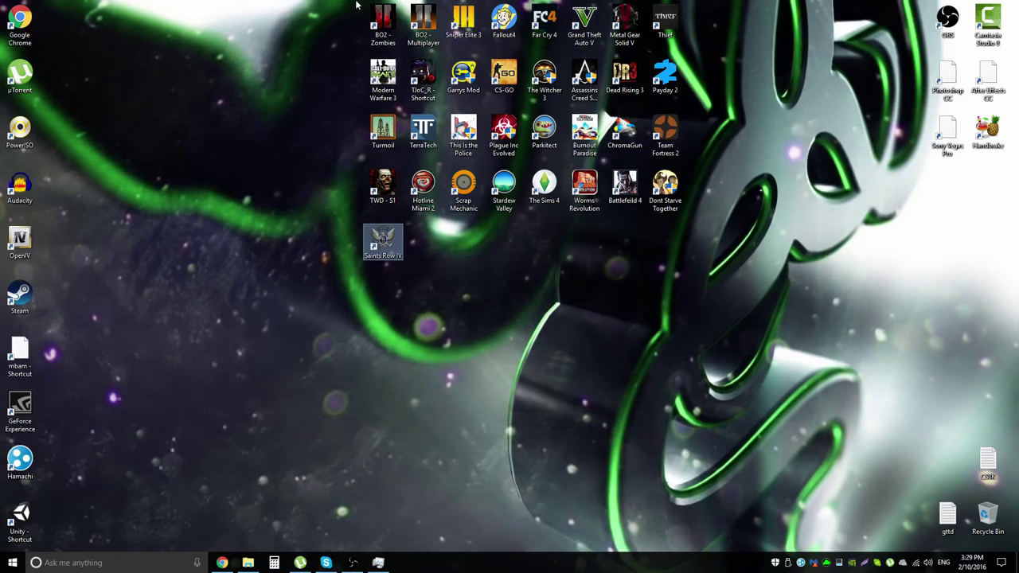
left_click_drag(356, 6, 691, 266)
left_click(642, 319)
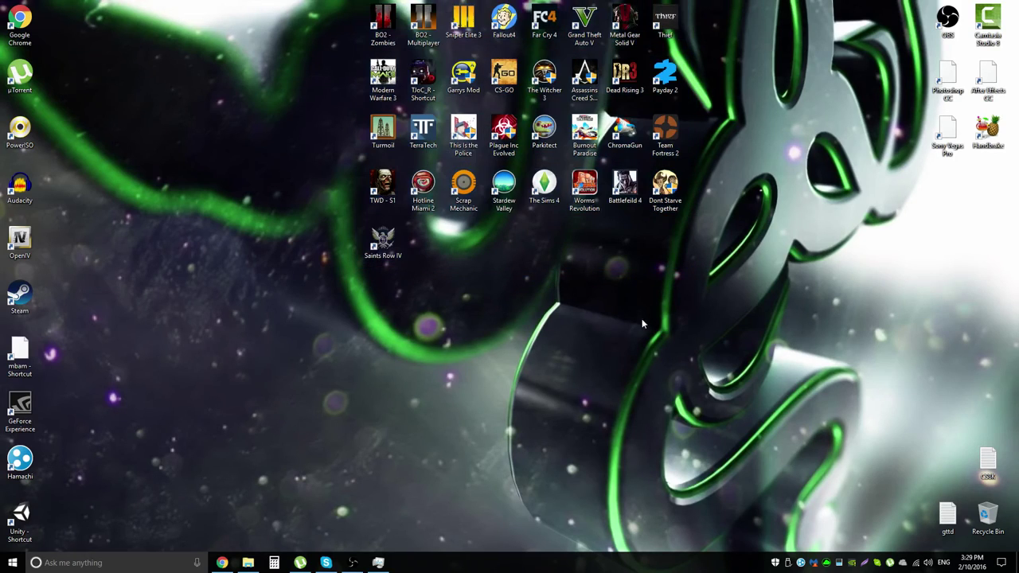
- Multi-select Fallout4, Garrys Mod, Modern Warfare 3, Turmoil, Worms Revolution, Battlefeild 4, Parkitect, Scrap Mechanic, Hotline Miami 2
left_click(514, 24)
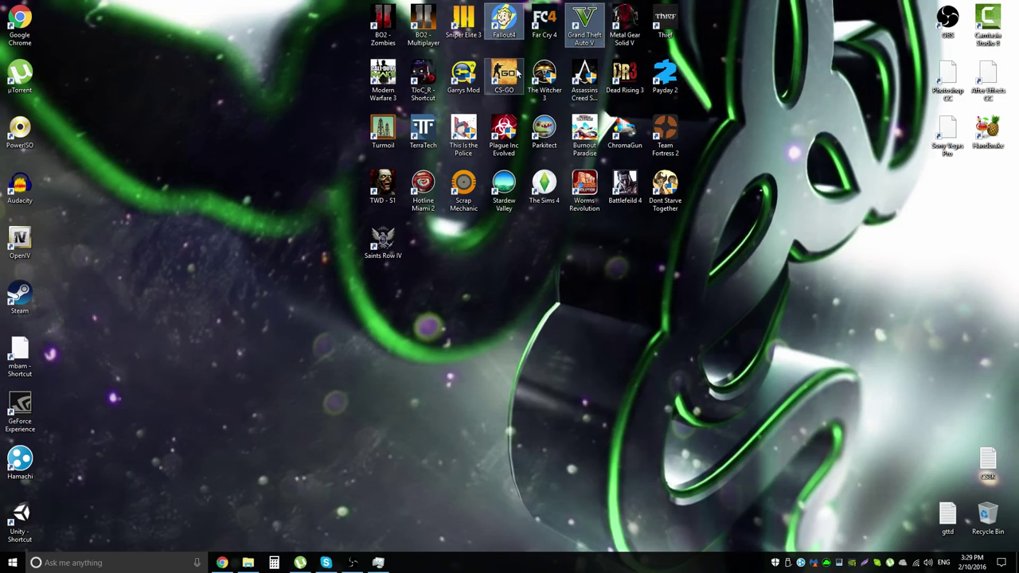
left_click(463, 76, "ctrl")
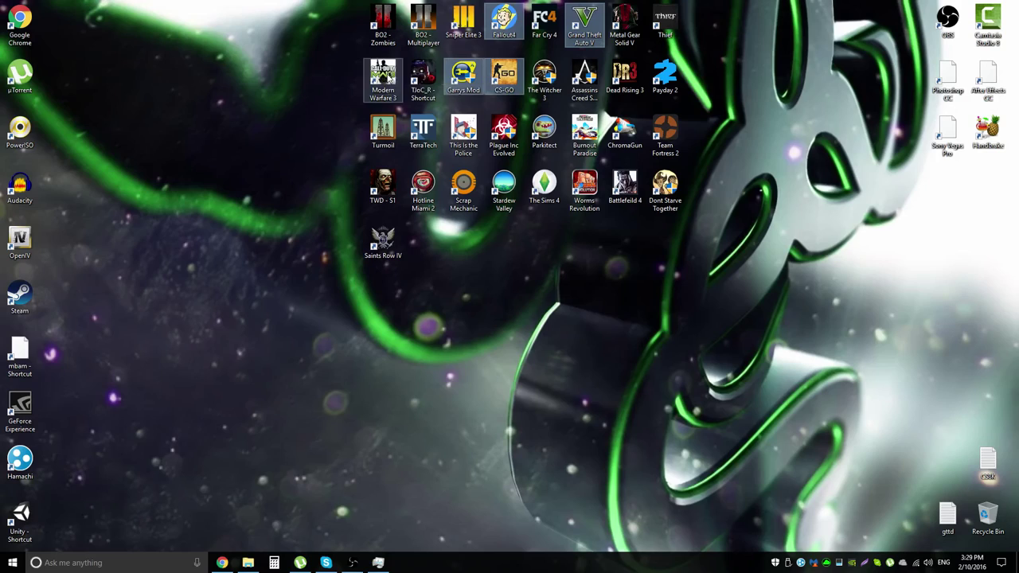
left_click(383, 78, "ctrl")
left_click(383, 132, "ctrl")
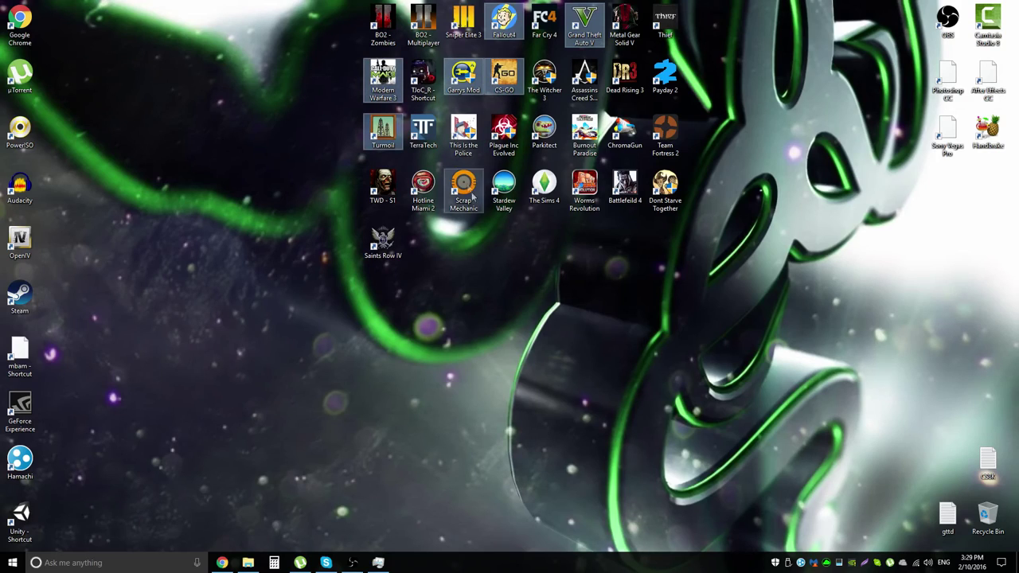
left_click(596, 191, "ctrl")
left_click(625, 187, "ctrl")
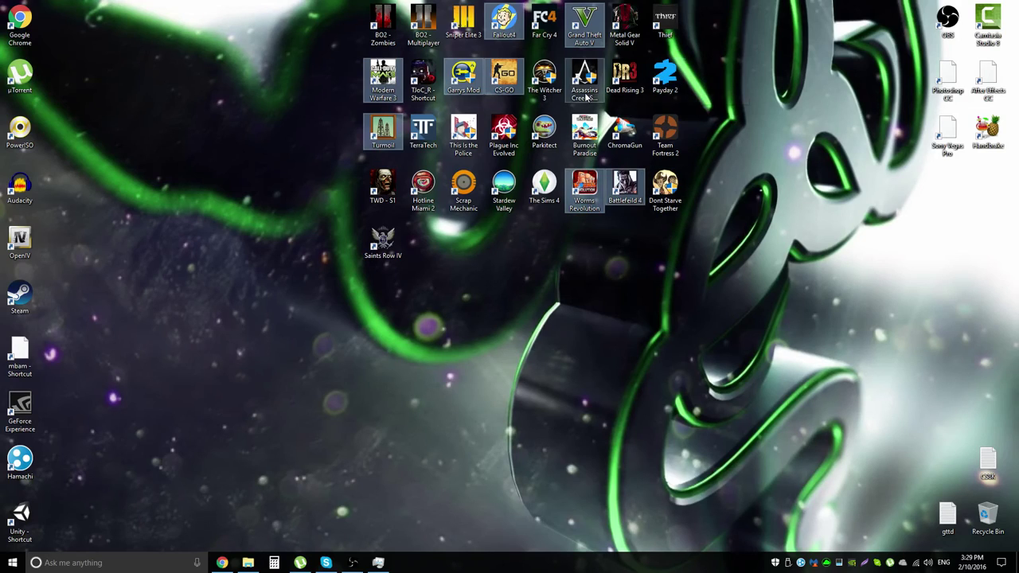
left_click(545, 131, "ctrl")
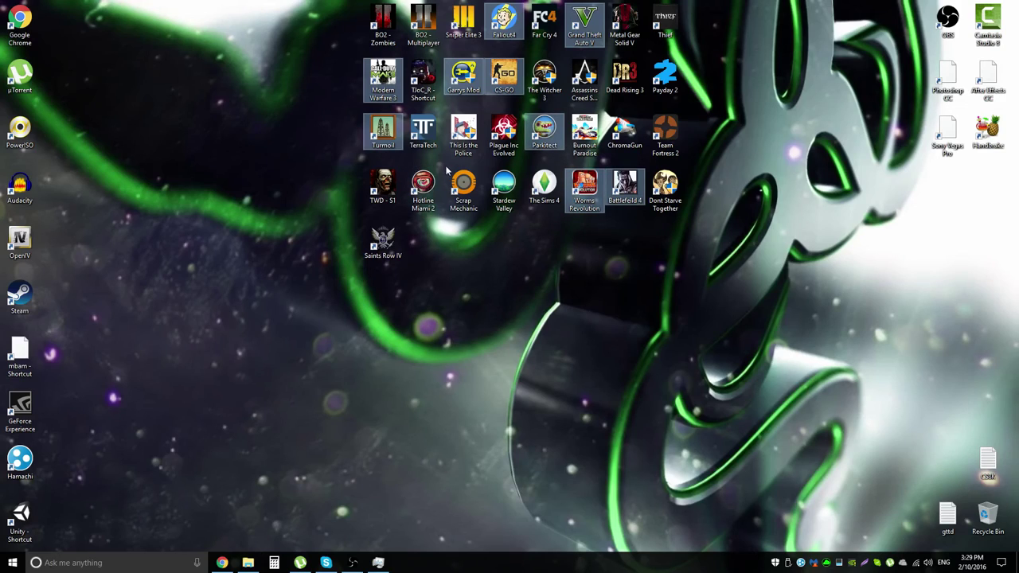
left_click(464, 186, "ctrl")
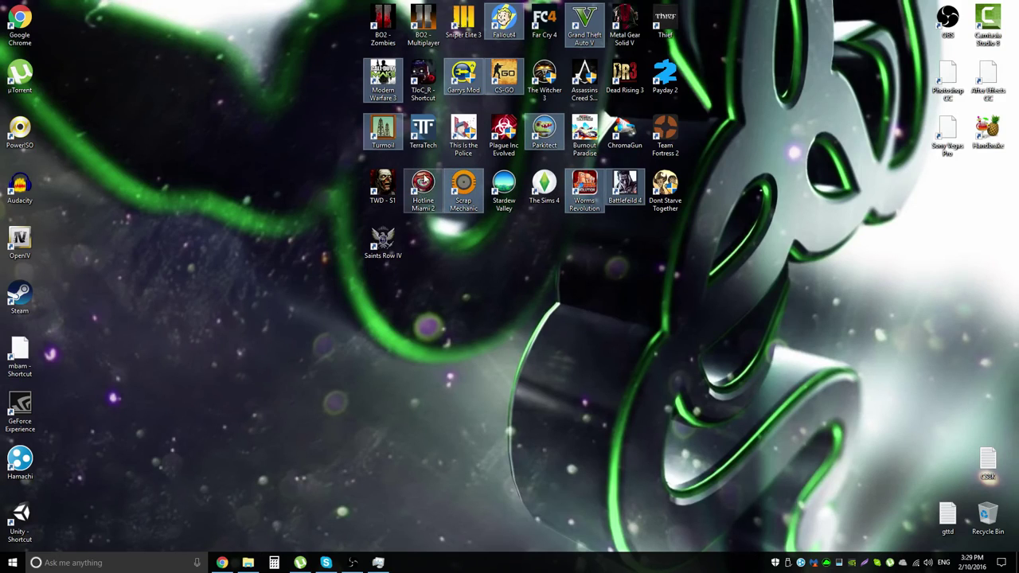
left_click(423, 184, "ctrl")
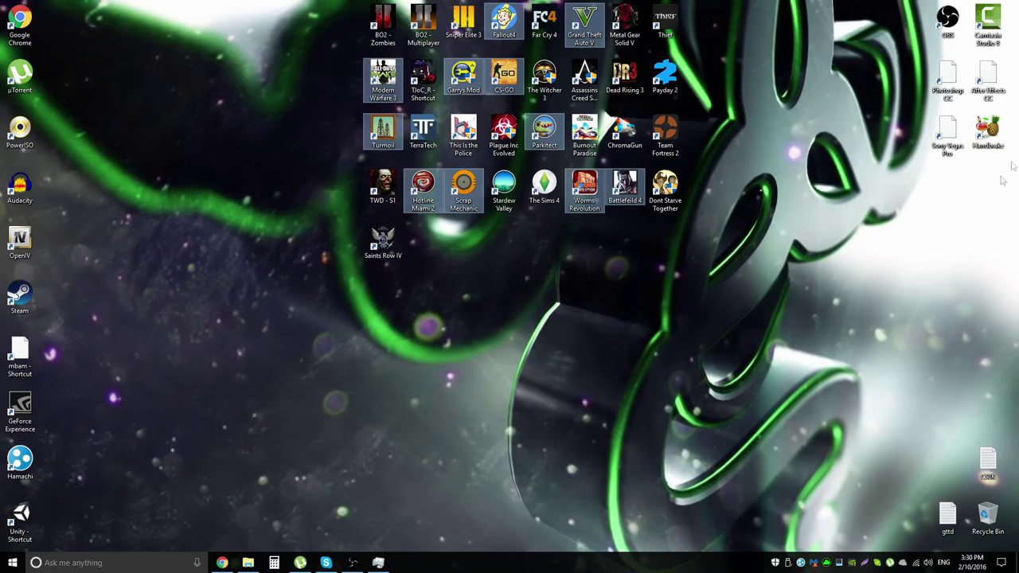
mouse_move(967, 564)
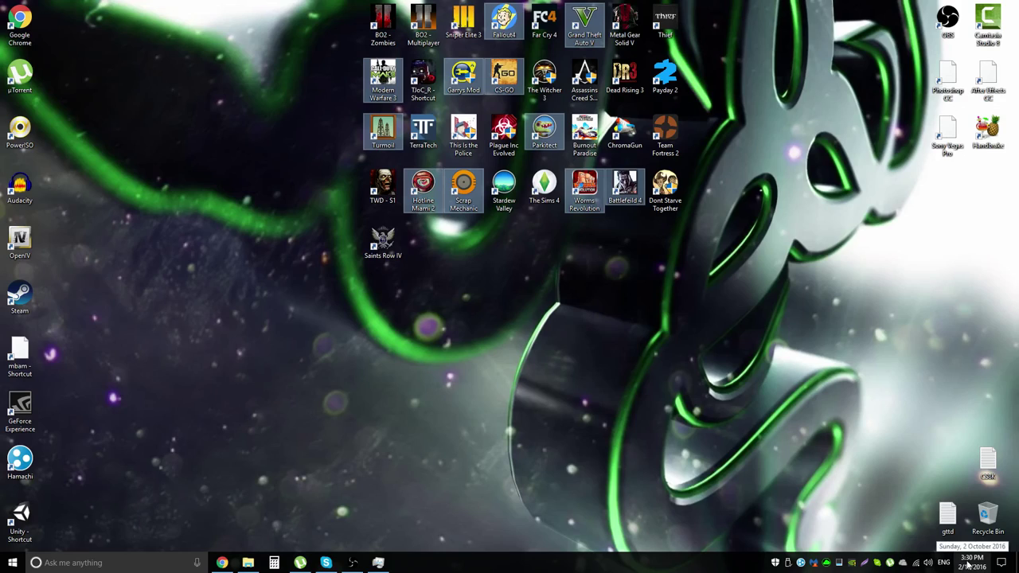